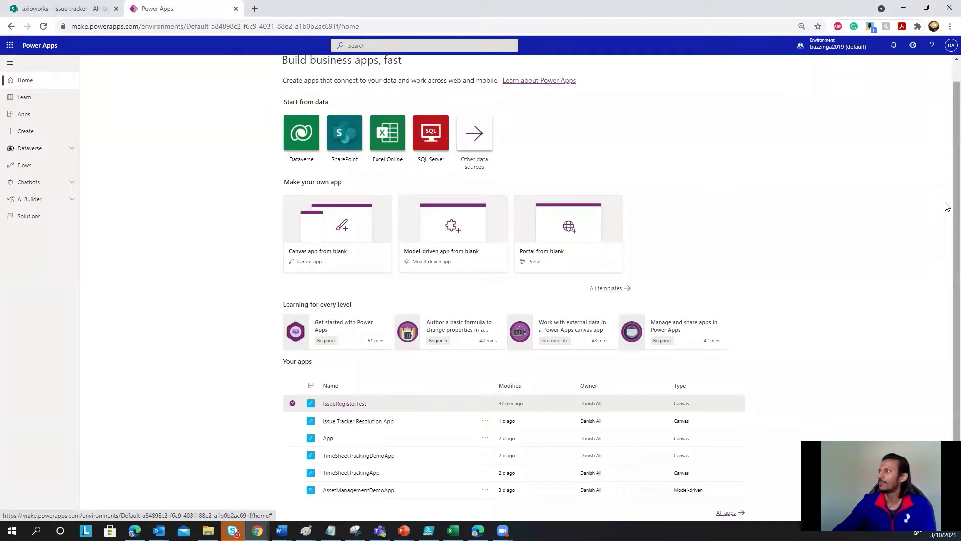
# - Start a new app from SharePoint data and check the Issue tracker list on the axioworks site
pyautogui.scroll(1, 946, 205)
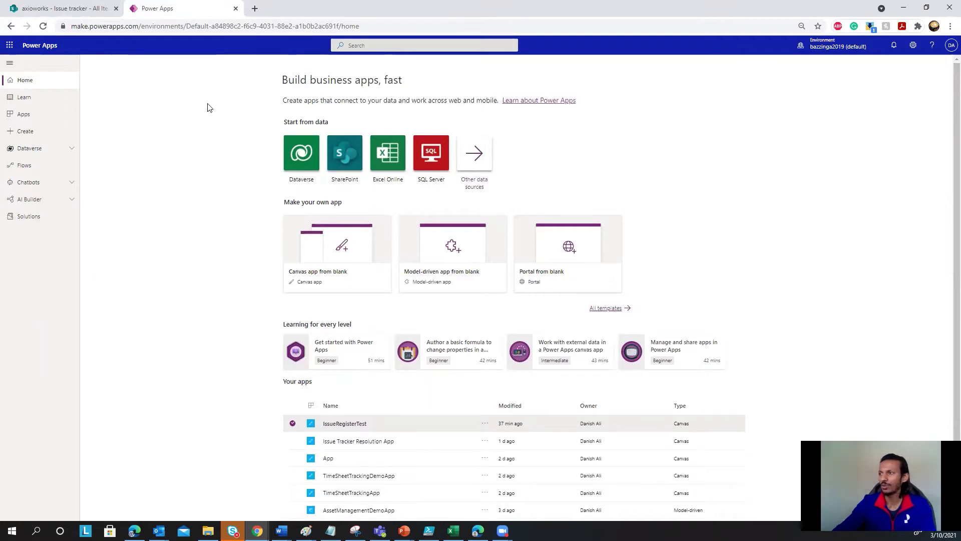
pyautogui.click(346, 150)
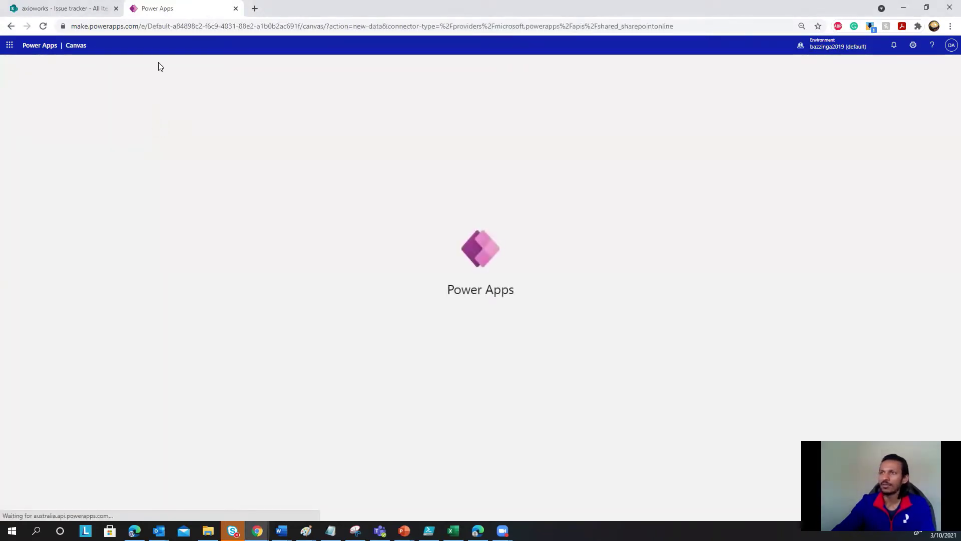
pyautogui.click(21, 3)
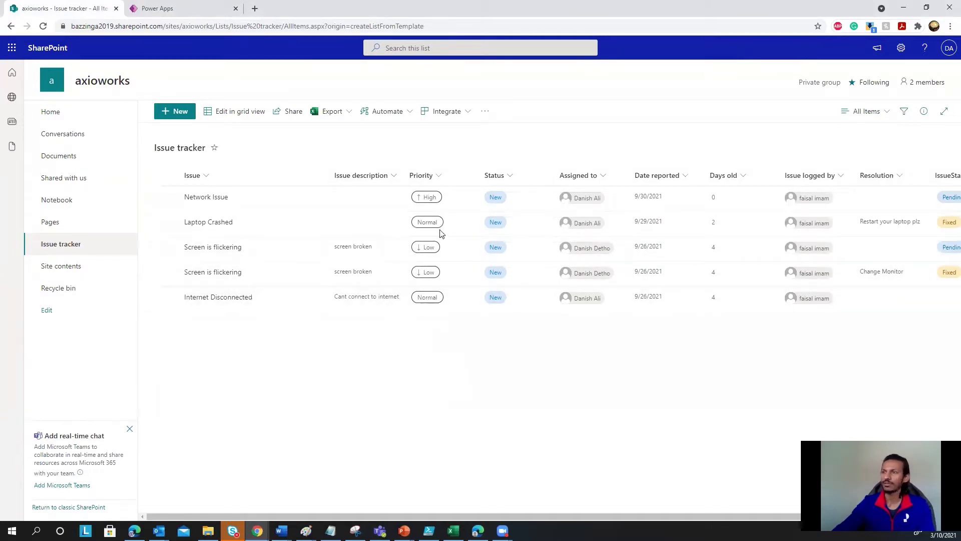
pyautogui.click(159, 9)
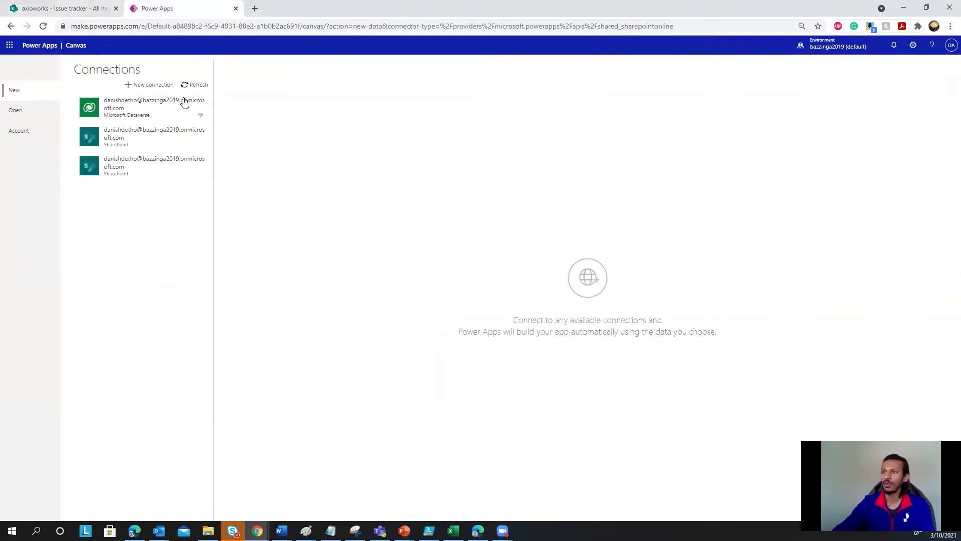
# - Connect the new app to the Issue tracker list on the axioworks SharePoint site
pyautogui.click(156, 139)
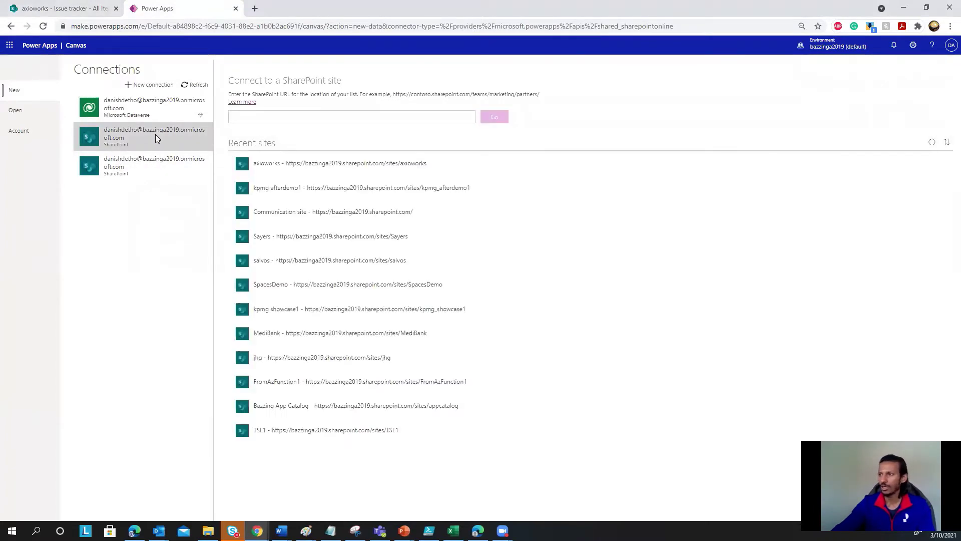
pyautogui.click(435, 169)
pyautogui.scroll(-10, 498, 361)
pyautogui.scroll(-5, 501, 360)
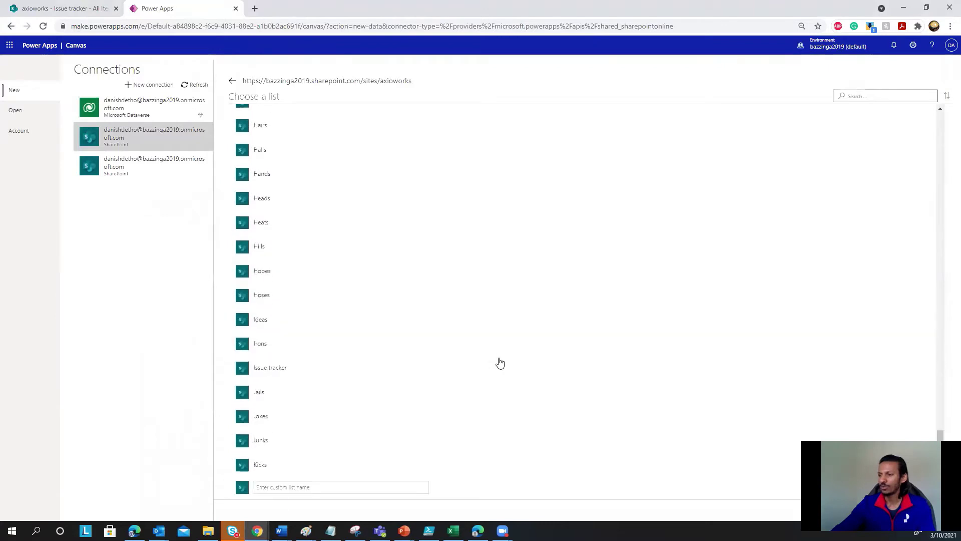
pyautogui.click(280, 368)
pyautogui.click(918, 510)
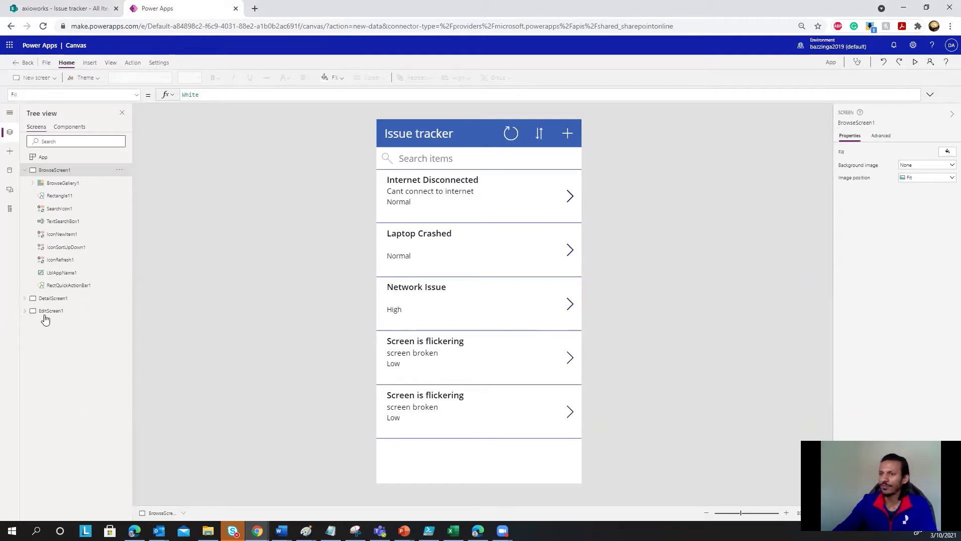
# - Review the detail and edit screens, and remove the Issue source and Days old fields from EditForm1
pyautogui.click(52, 301)
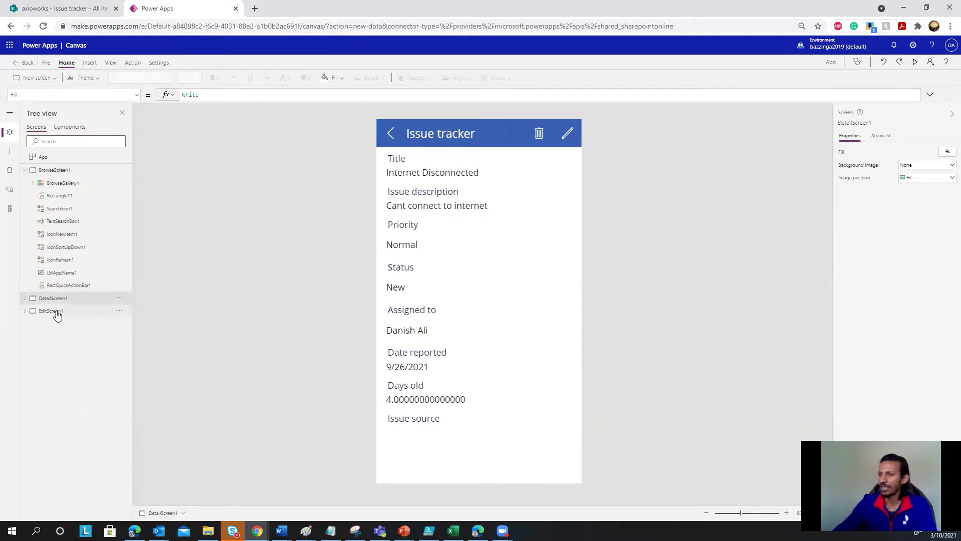
pyautogui.click(55, 311)
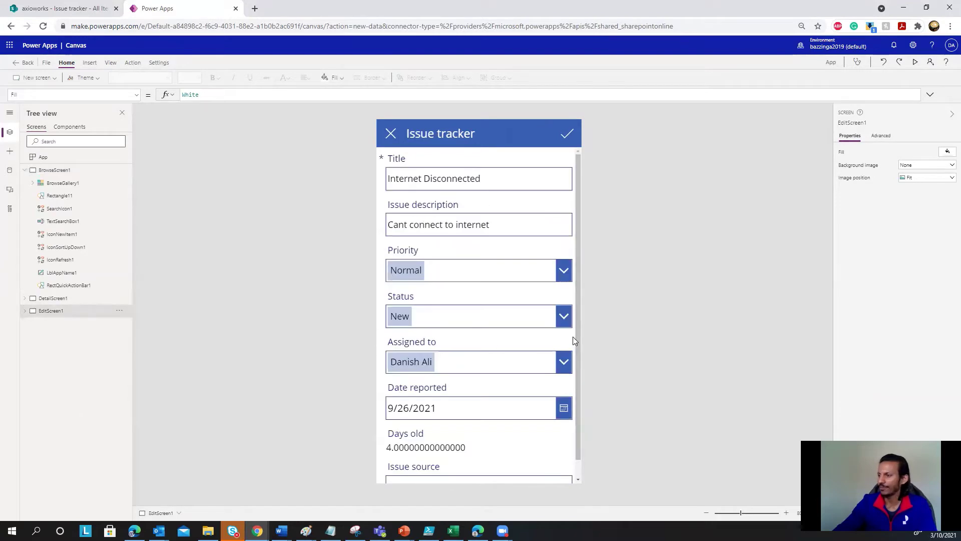
pyautogui.scroll(-1, 573, 336)
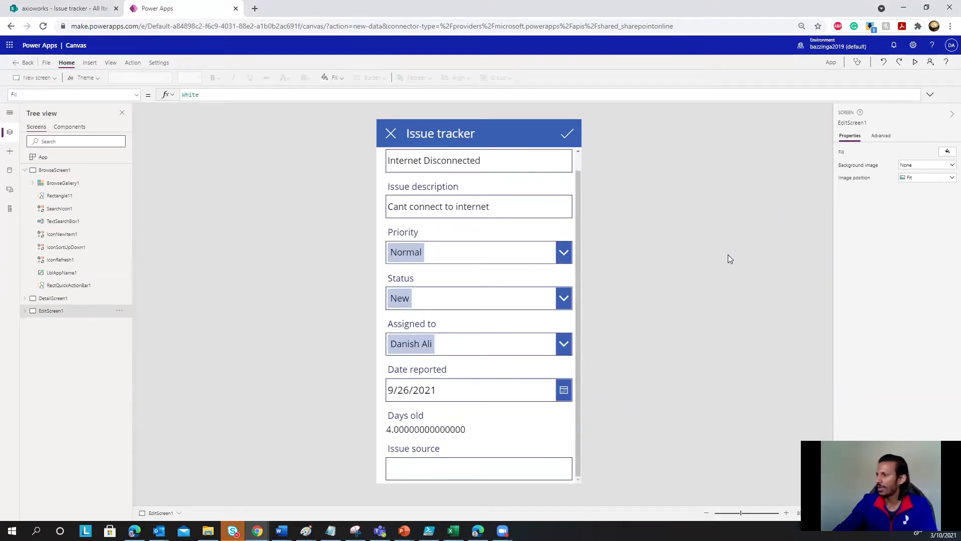
pyautogui.click(526, 419)
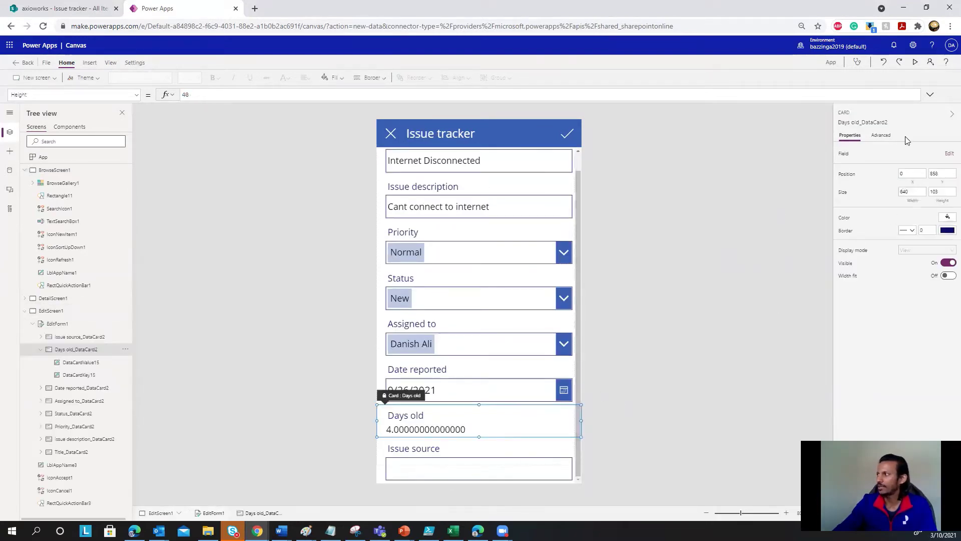
pyautogui.click(63, 324)
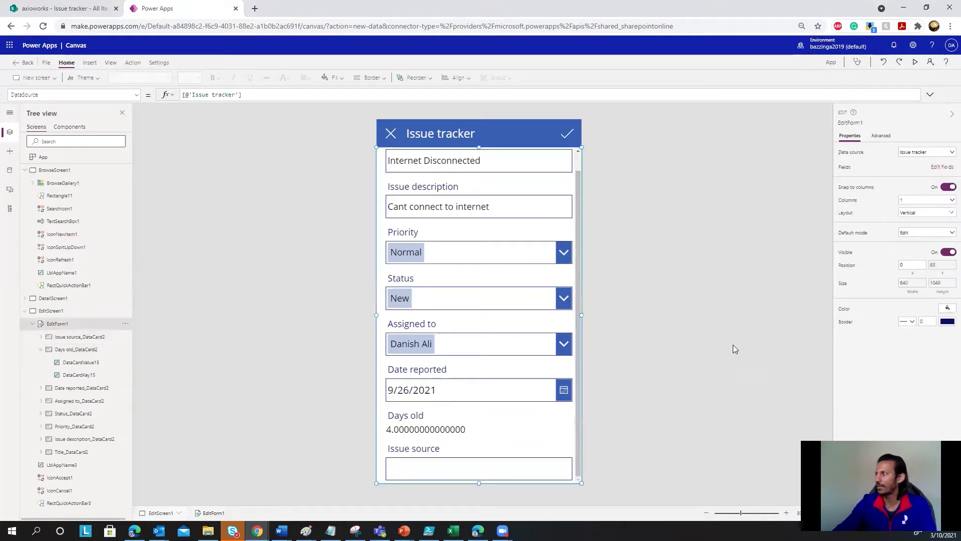
pyautogui.click(941, 168)
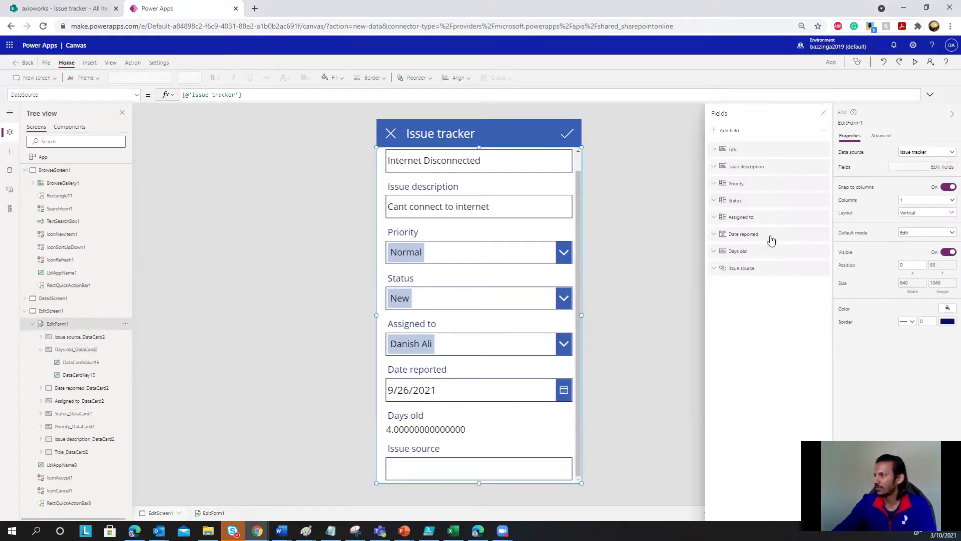
pyautogui.click(823, 269)
pyautogui.click(830, 282)
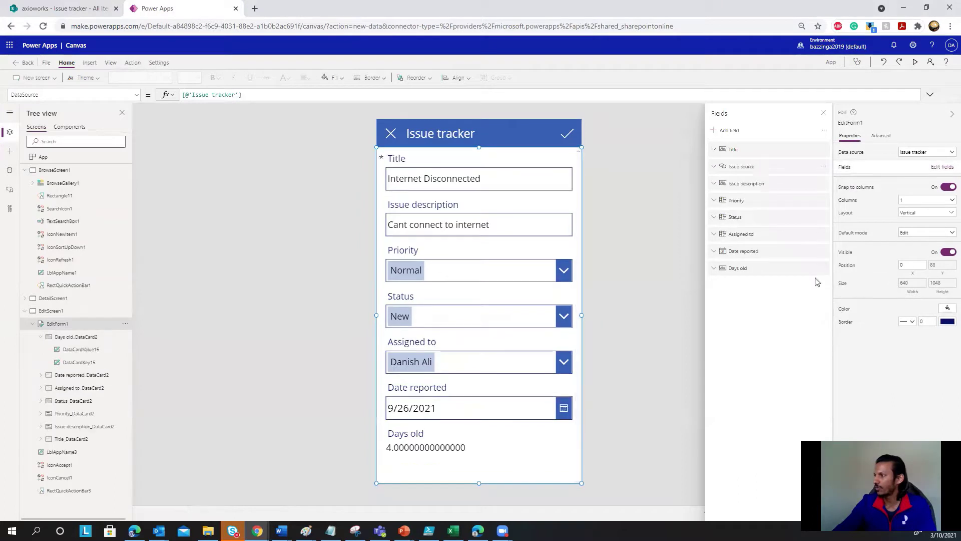
pyautogui.click(824, 251)
pyautogui.click(832, 300)
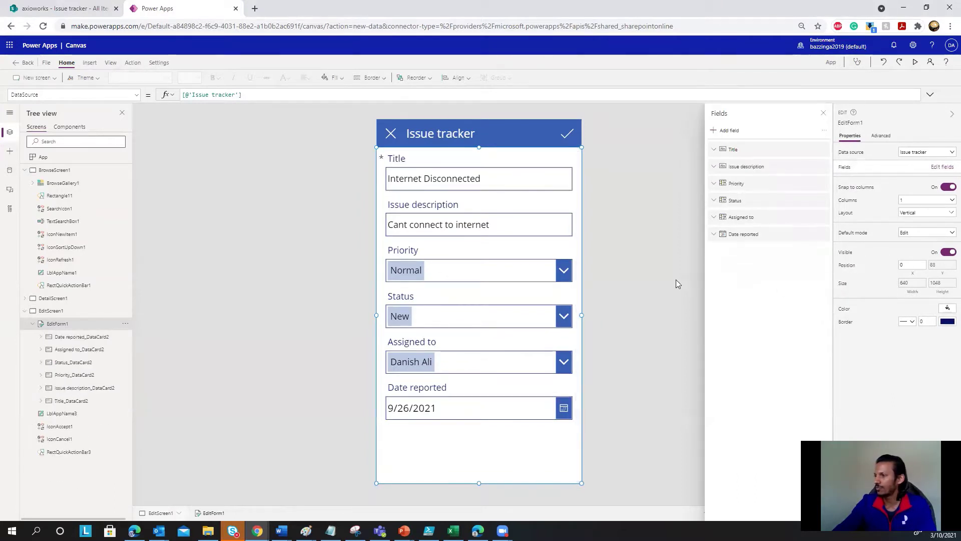
pyautogui.click(825, 112)
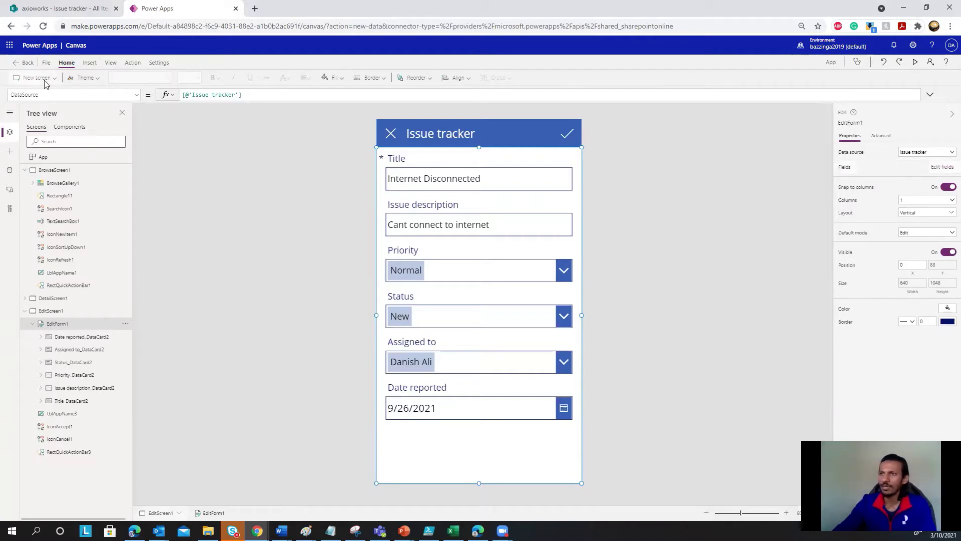
# - Save the app to the cloud as IssueTrackerTestingApp and return to the editor
pyautogui.click(46, 62)
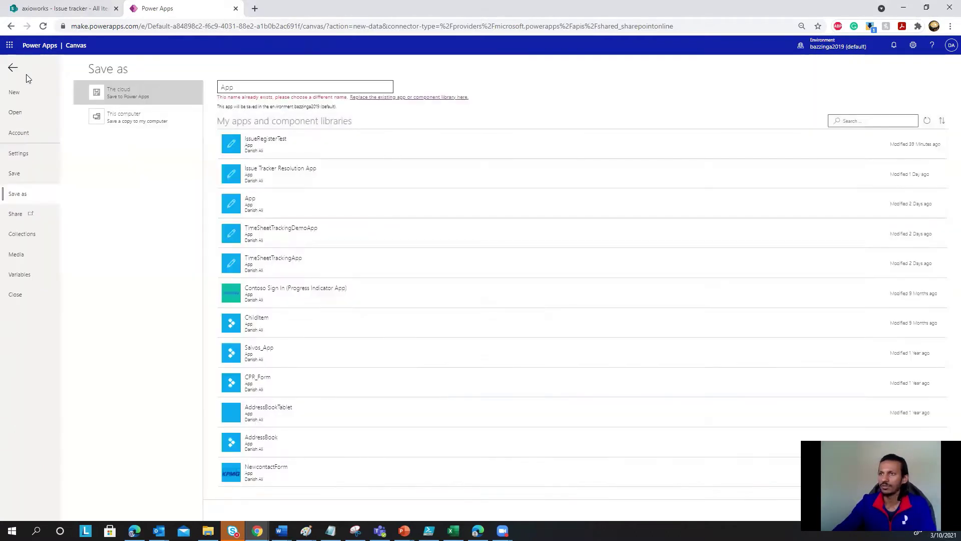
pyautogui.doubleClick(322, 87)
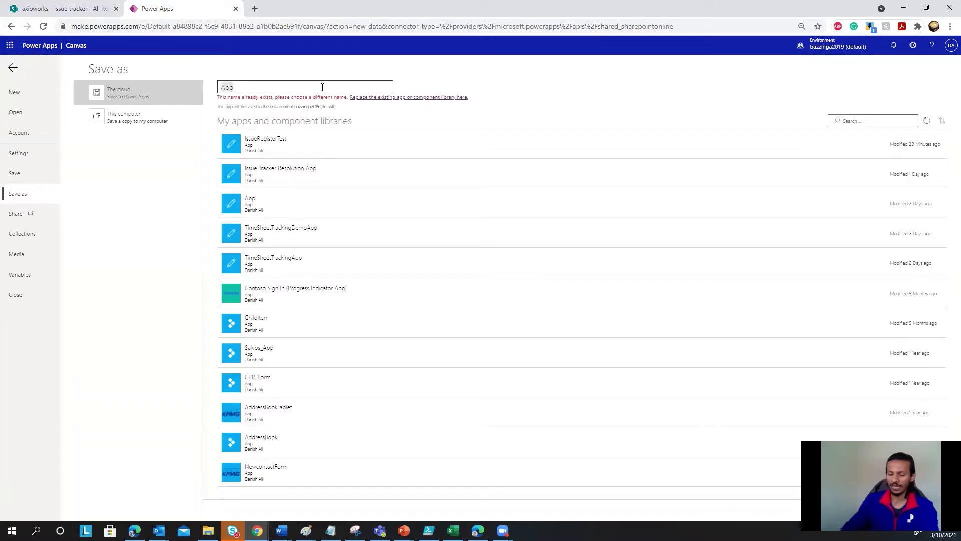
pyautogui.press('BackSpace')
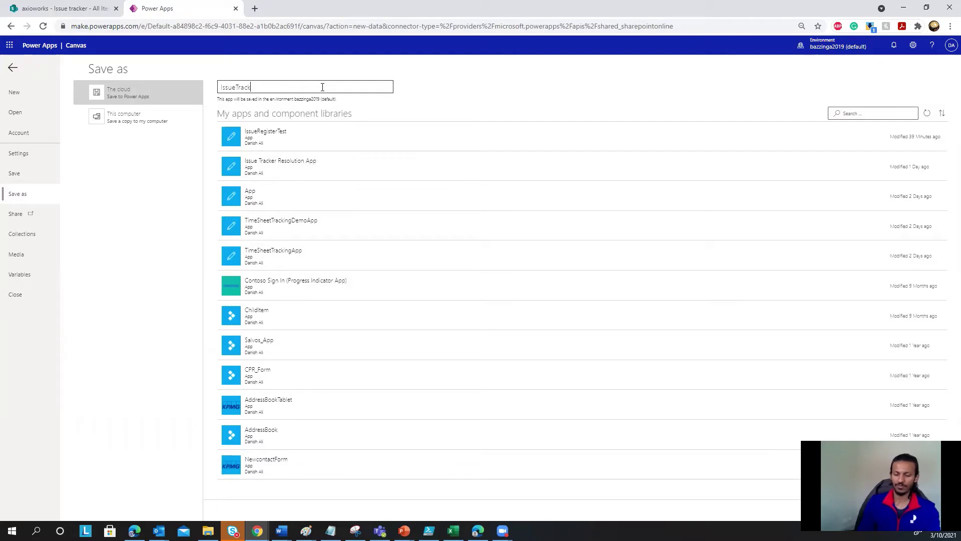
pyautogui.write('IssueTrackerTestingApp')
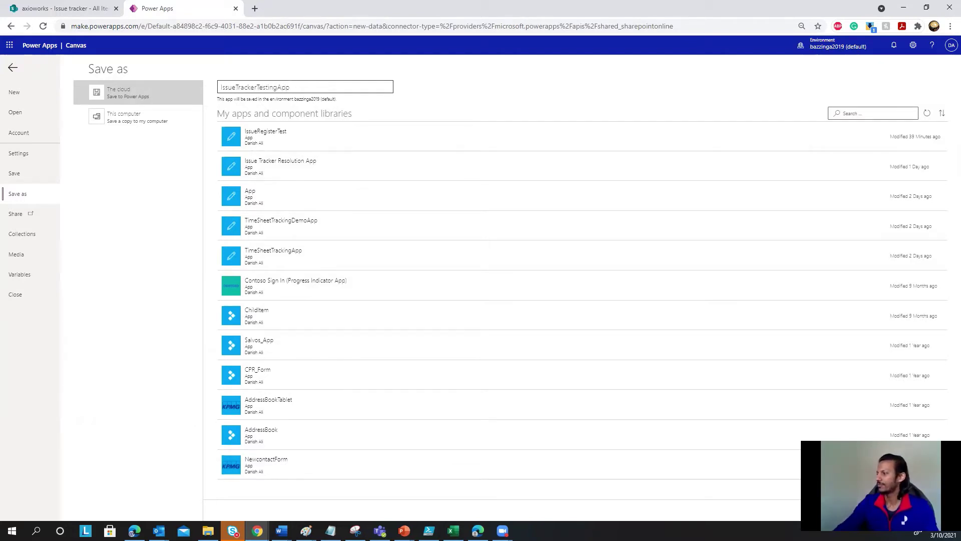
pyautogui.press('Return')
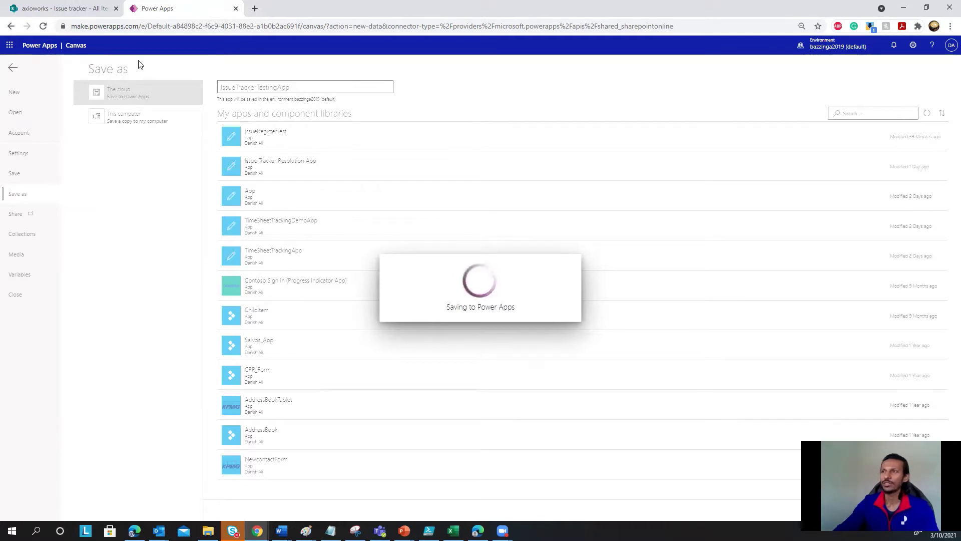
pyautogui.click(13, 68)
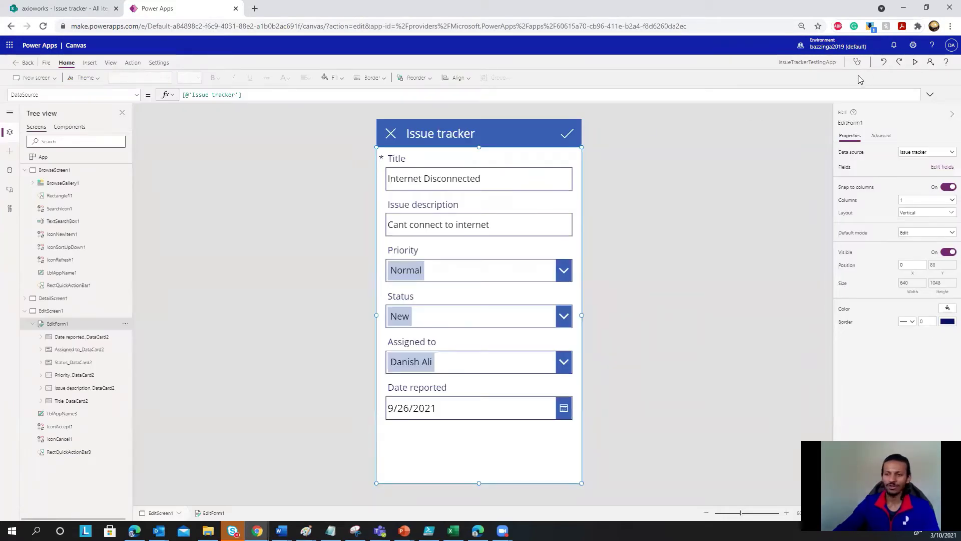
pyautogui.click(916, 62)
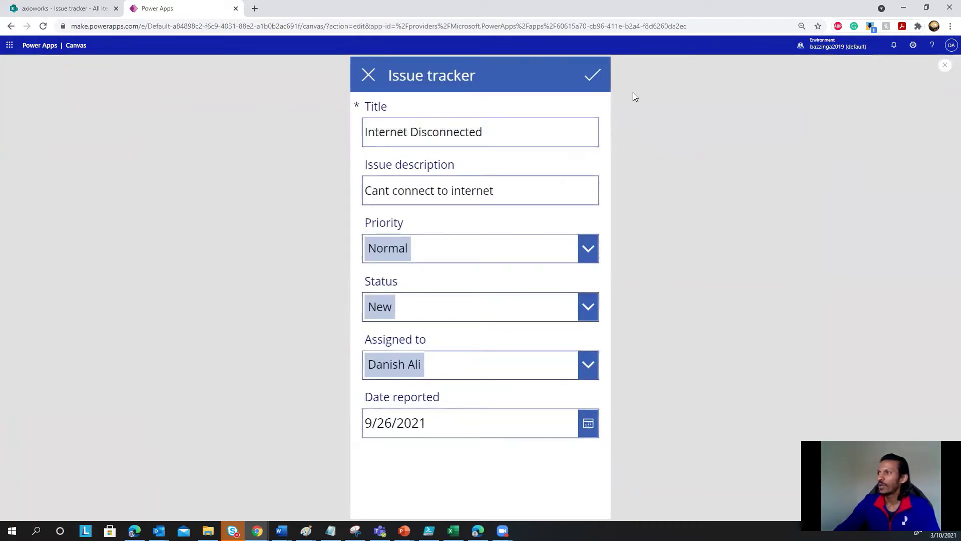
pyautogui.click(505, 140)
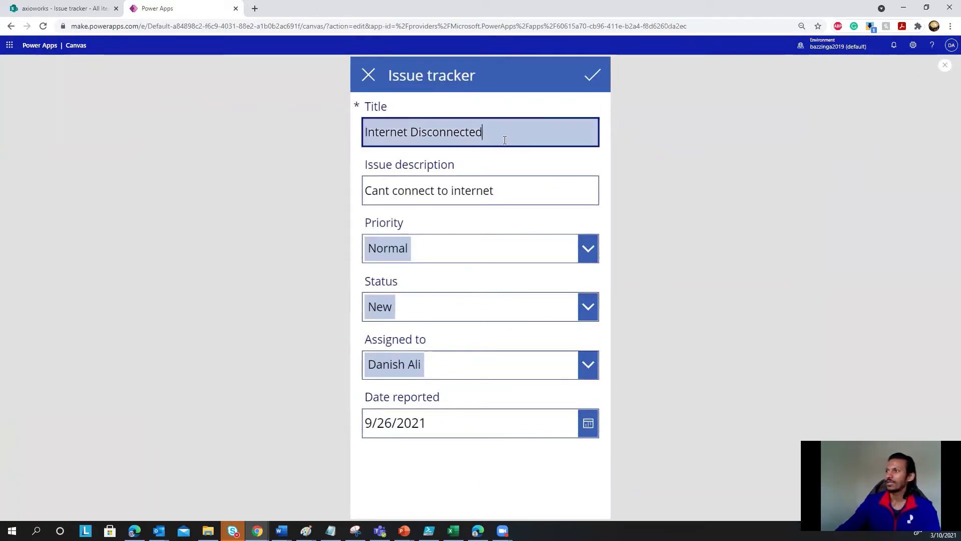
pyautogui.click(945, 65)
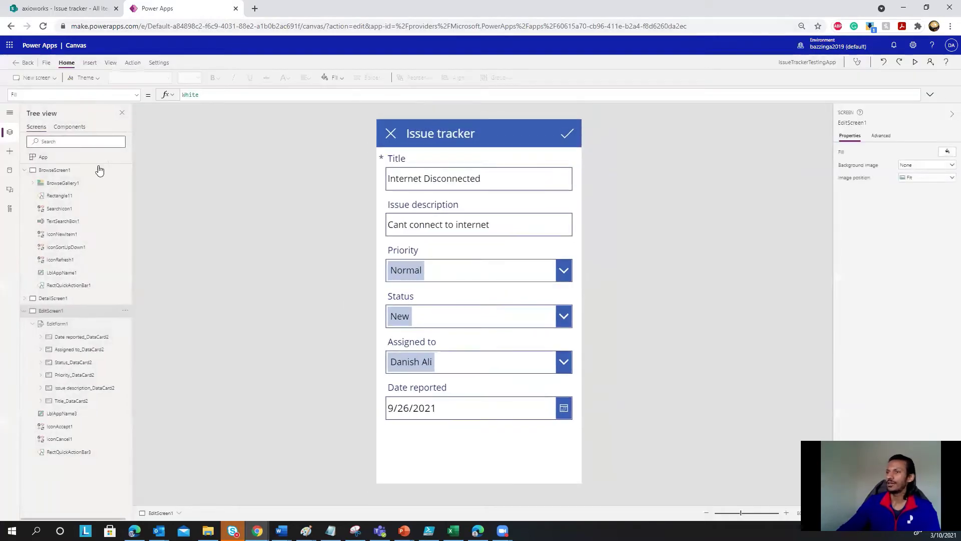
# - Preview the app from BrowseScreen1 and start a new issue titled "DEmo issue" with the description "issue for demo"
pyautogui.click(55, 170)
pyautogui.click(916, 62)
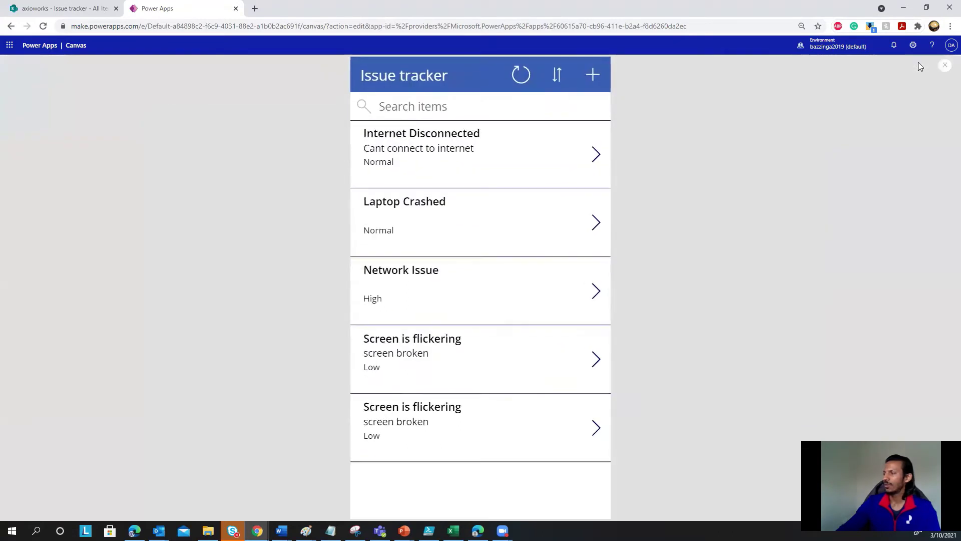
pyautogui.click(594, 76)
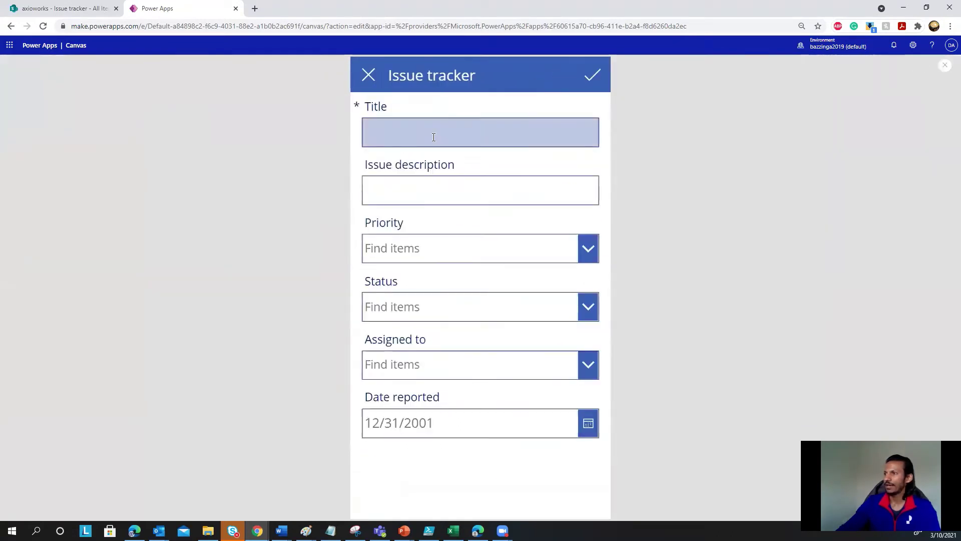
pyautogui.click(433, 137)
pyautogui.write('DEmo ')
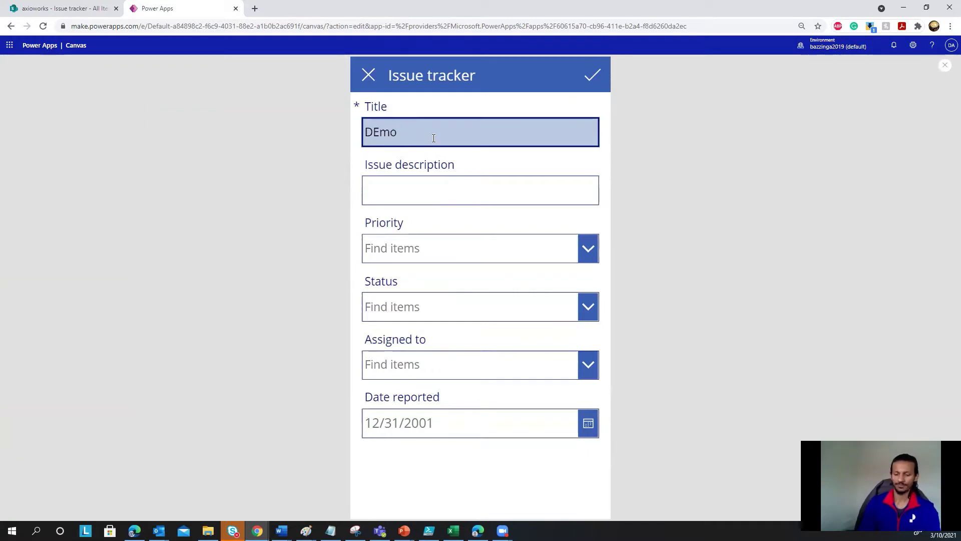
pyautogui.write('issue')
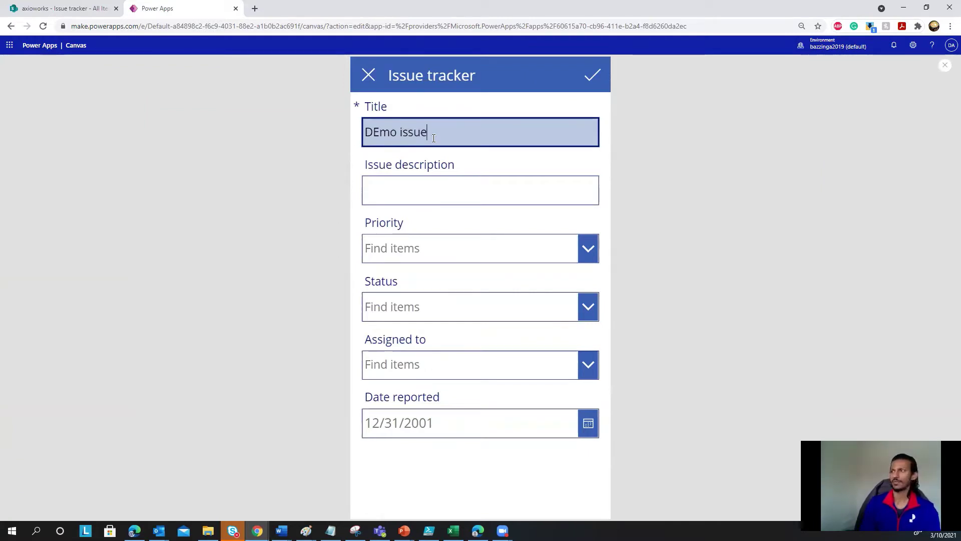
pyautogui.press('Tab')
pyautogui.write('issue for demo')
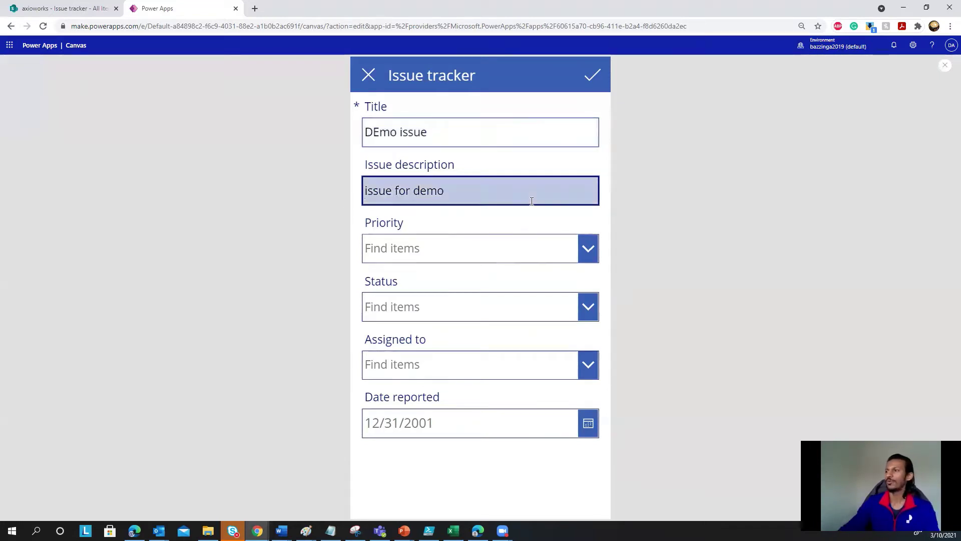
# - Set the new issue's priority to Critical and status to Blocked, and assign it to the first matching person
pyautogui.click(581, 247)
pyautogui.click(446, 275)
pyautogui.click(497, 305)
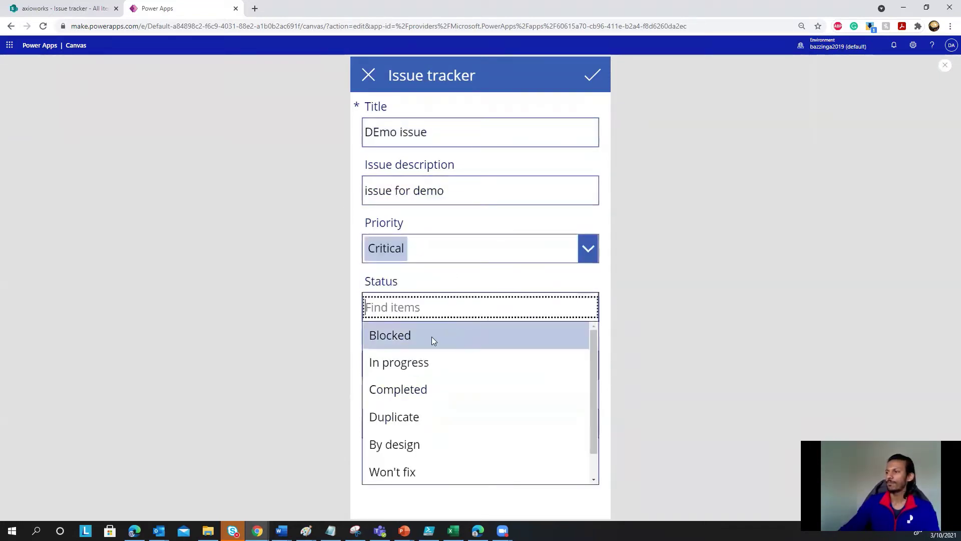
pyautogui.click(431, 336)
pyautogui.click(452, 371)
pyautogui.write('danish')
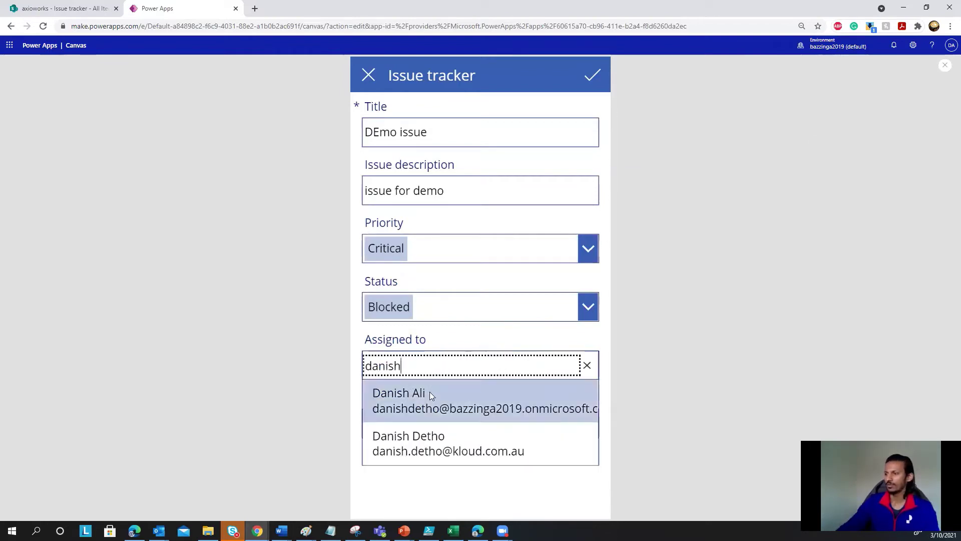
pyautogui.click(430, 392)
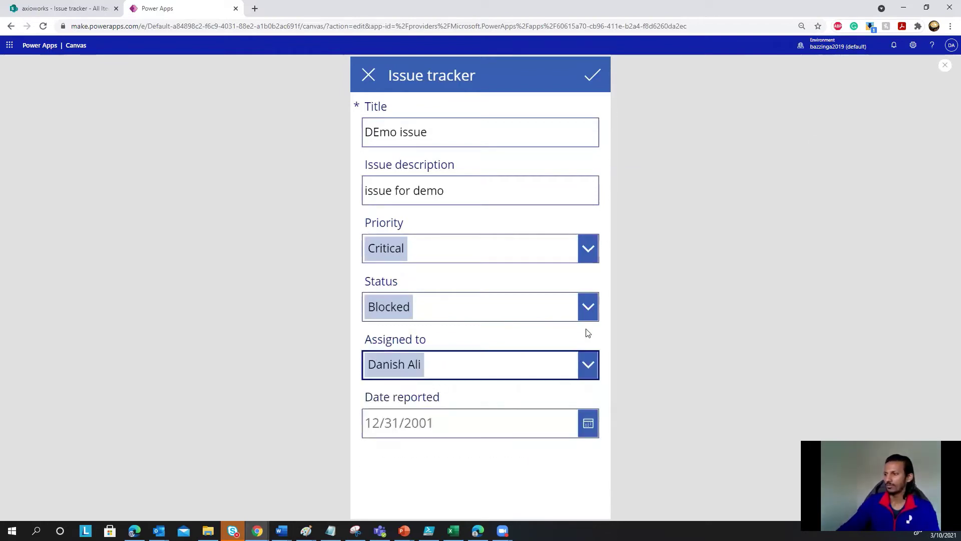
# - Set the new issue's date reported to 10/1/2021, submit the issue and close the app preview
pyautogui.click(496, 427)
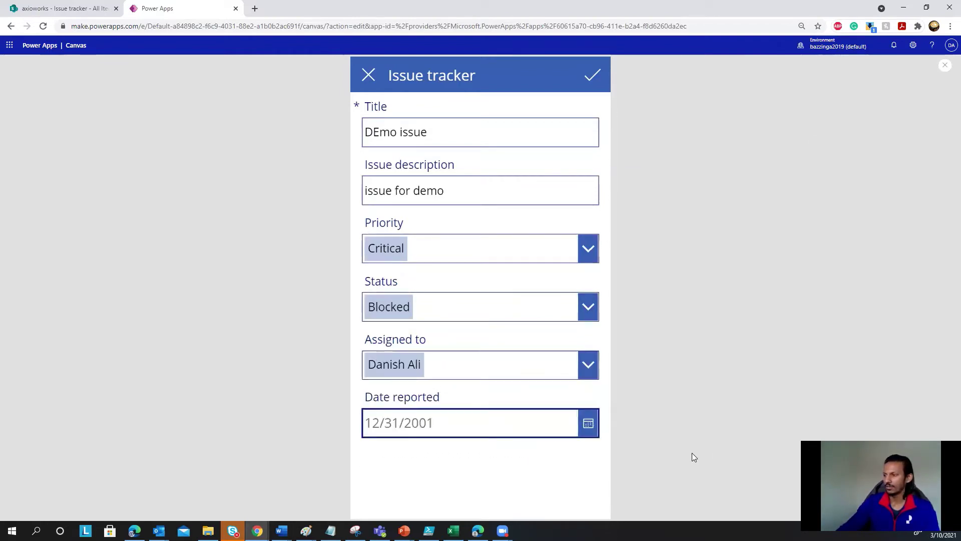
pyautogui.click(585, 423)
pyautogui.click(520, 345)
pyautogui.click(643, 325)
pyautogui.click(588, 423)
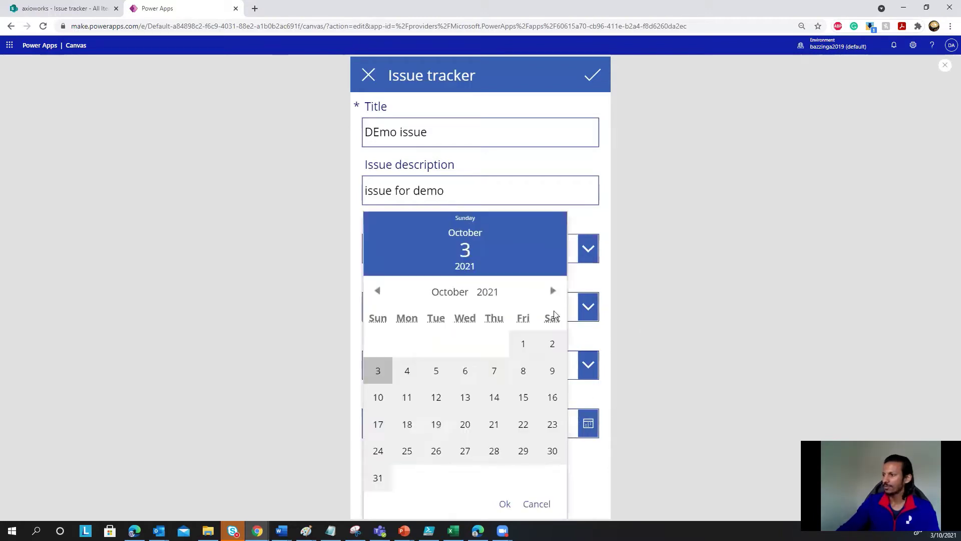
pyautogui.click(523, 345)
pyautogui.click(505, 504)
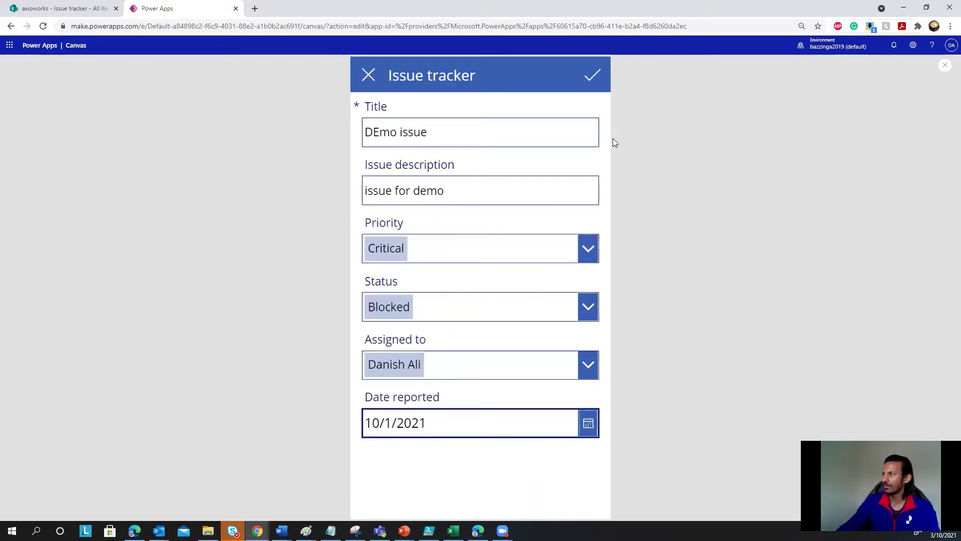
pyautogui.click(592, 76)
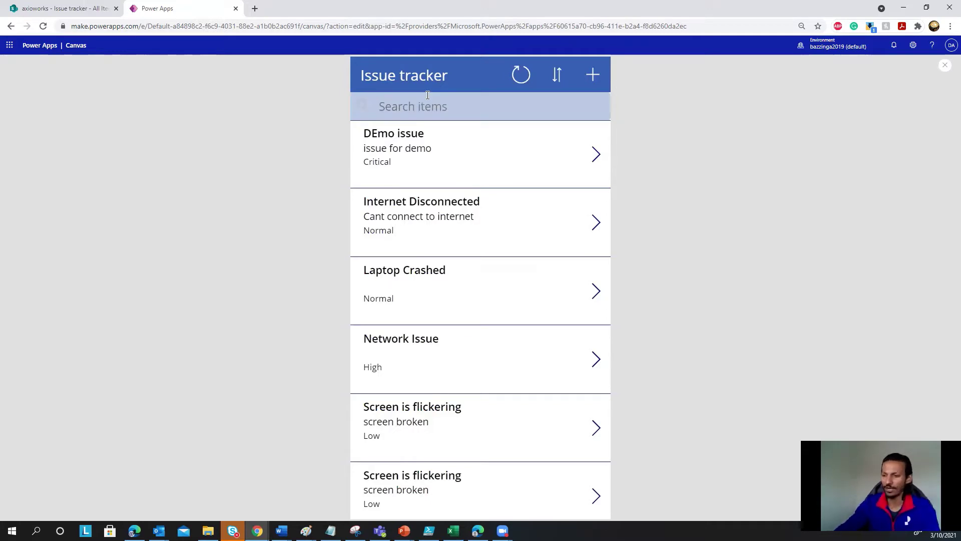
pyautogui.click(946, 67)
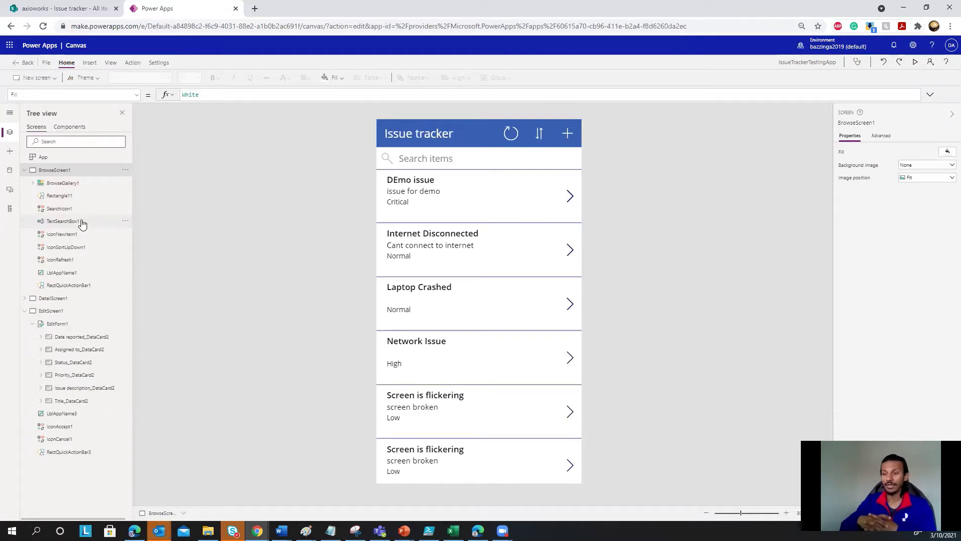
# - Check the app's save status, and open its tests in Test Studio without going to the error management settings
pyautogui.click(46, 62)
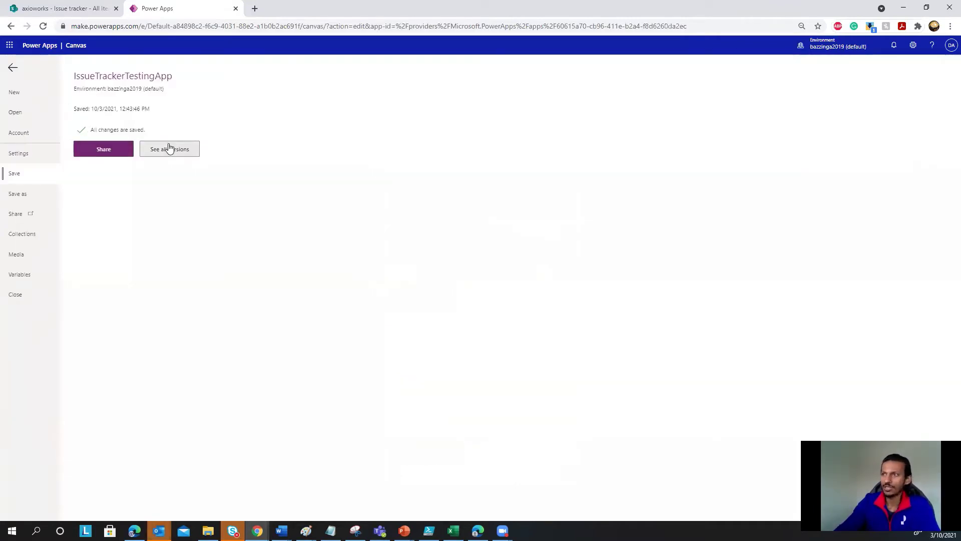
pyautogui.click(13, 68)
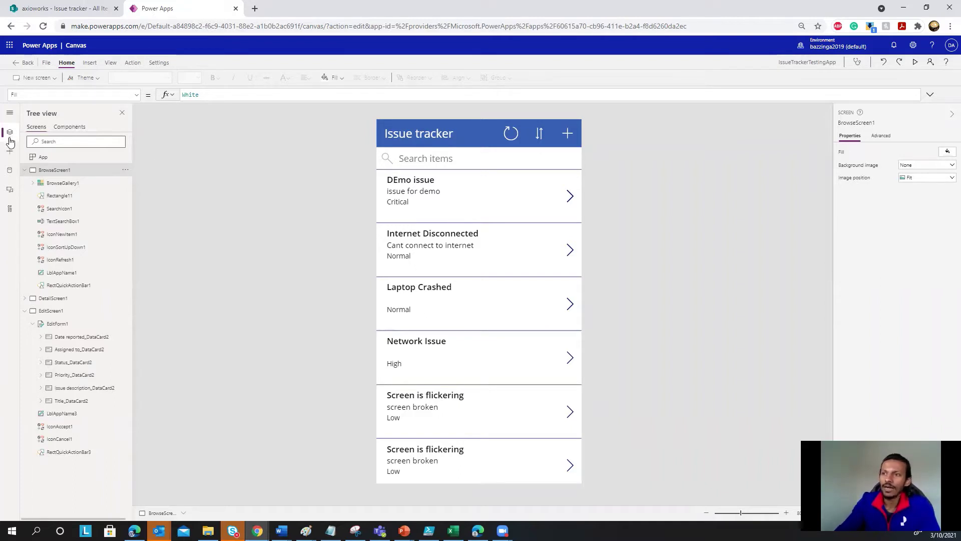
pyautogui.click(10, 209)
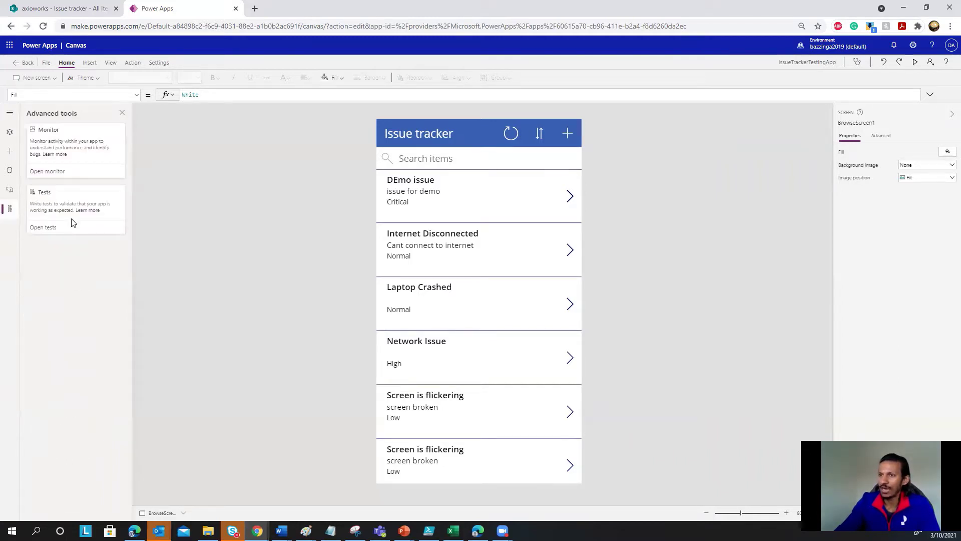
pyautogui.click(45, 227)
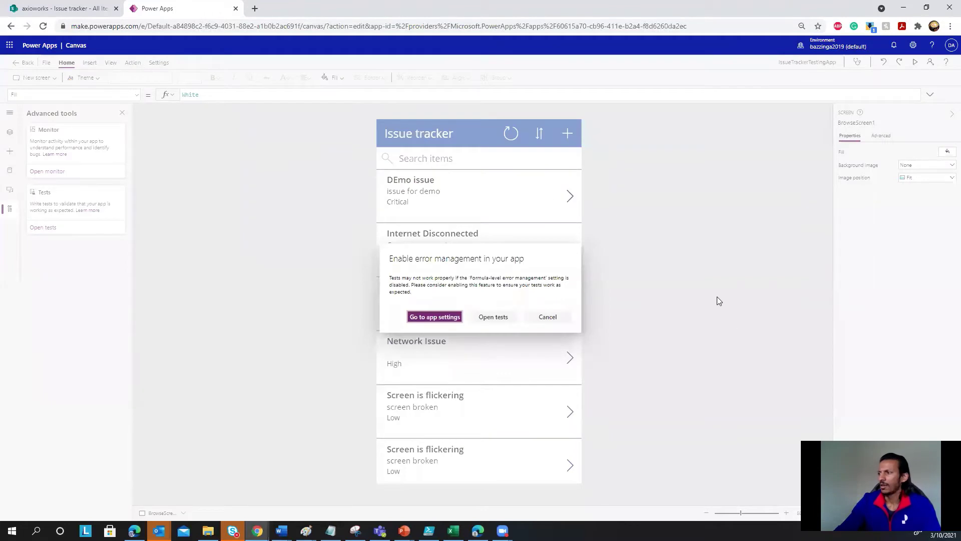
pyautogui.click(506, 319)
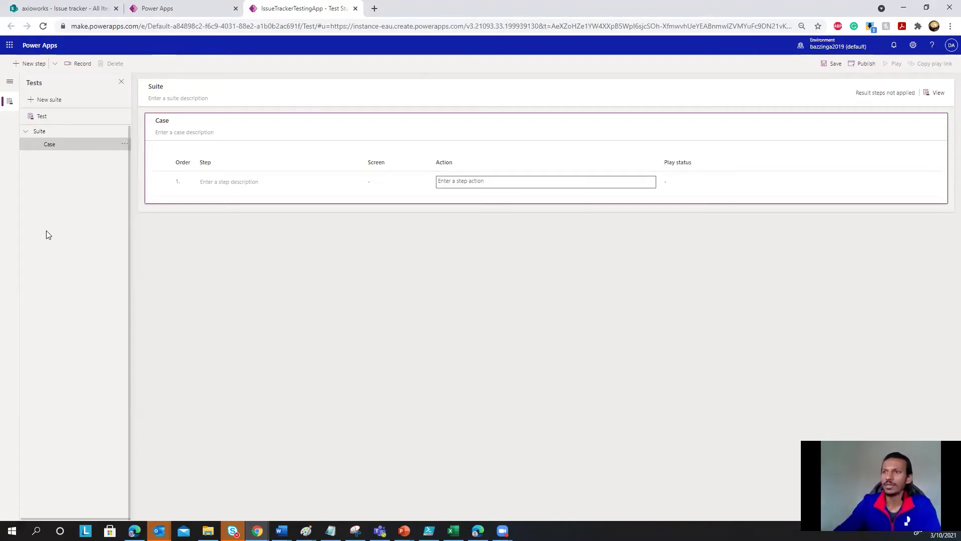
# - Rename the default test suite as IssueTracker_Default_Suite
pyautogui.click(124, 132)
pyautogui.click(145, 203)
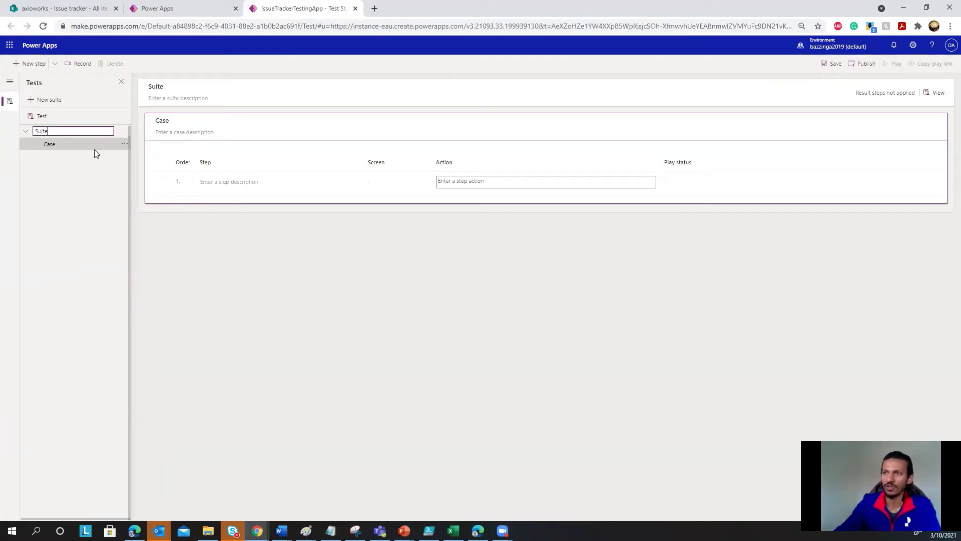
pyautogui.click(88, 130)
pyautogui.click(124, 132)
pyautogui.click(143, 201)
pyautogui.press('Home')
pyautogui.write('IssueTracker_')
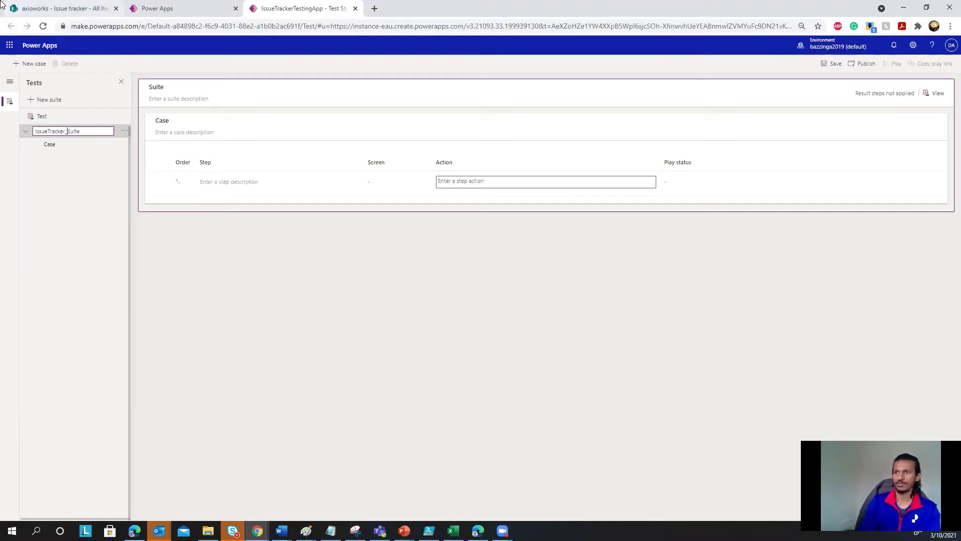
pyautogui.write('DEfault)')
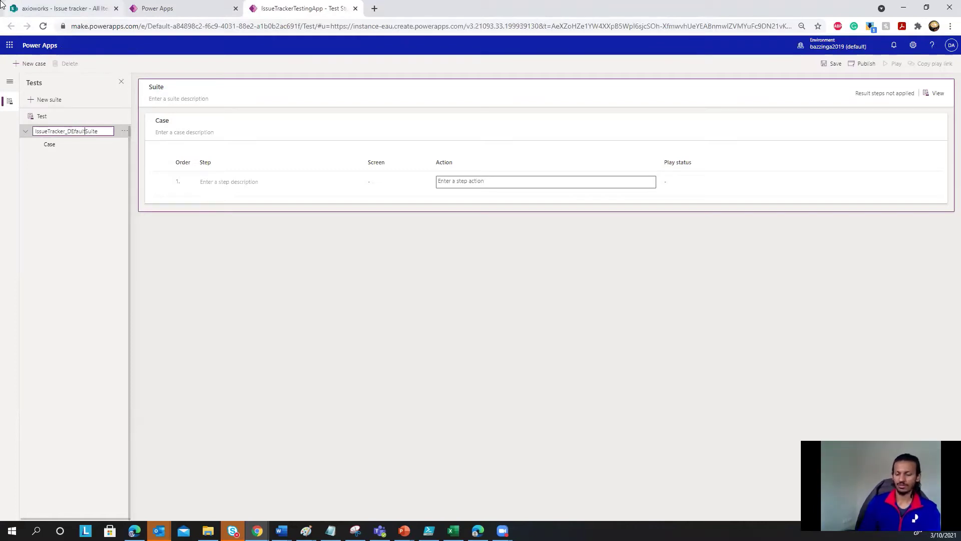
pyautogui.write('_')
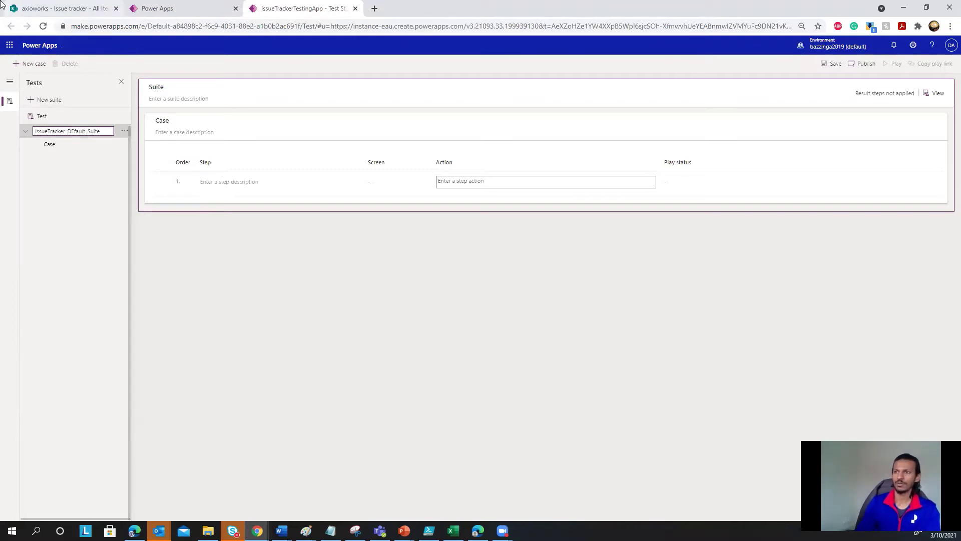
pyautogui.press('Delete')
pyautogui.write('e')
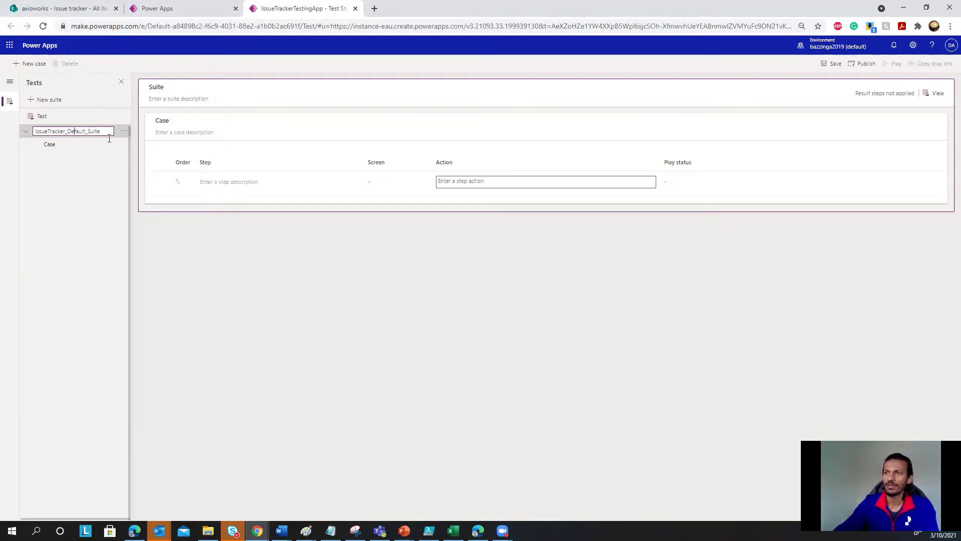
pyautogui.press('Return')
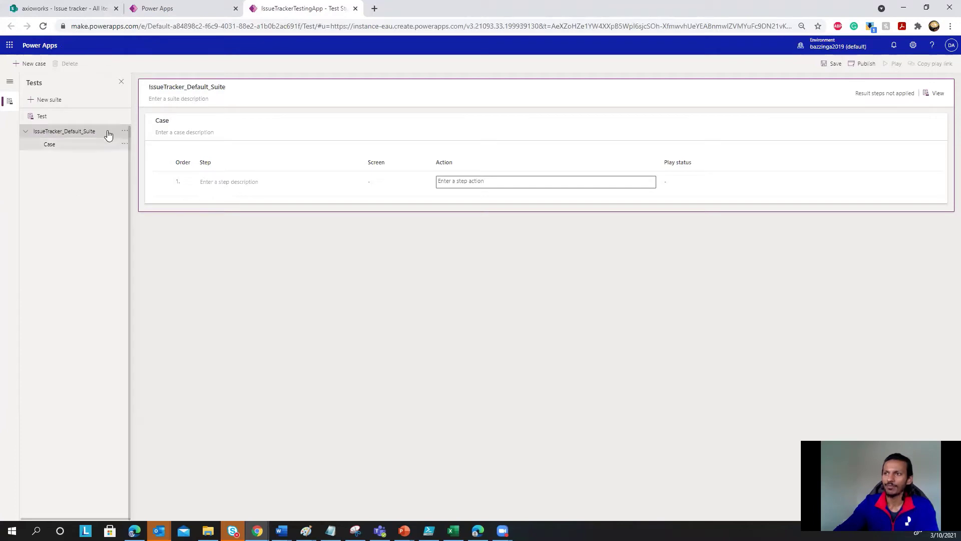
# - Rename the suite's test case as Case_AddRecord and look through the available step action types
pyautogui.click(65, 147)
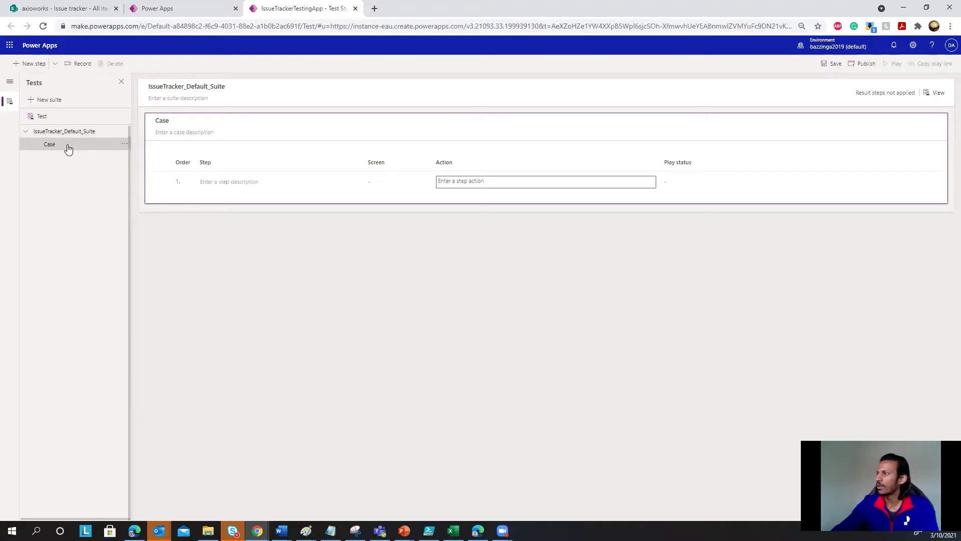
pyautogui.click(123, 144)
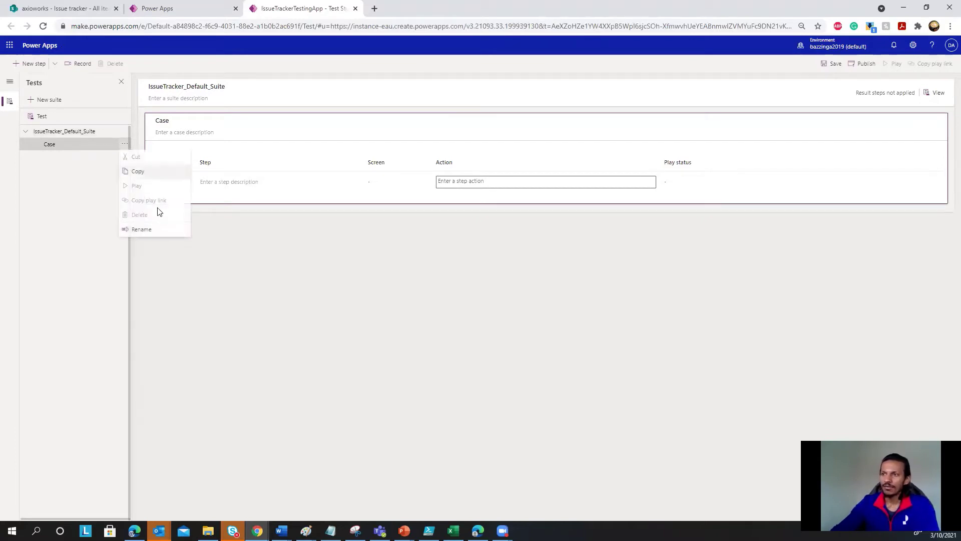
pyautogui.click(141, 230)
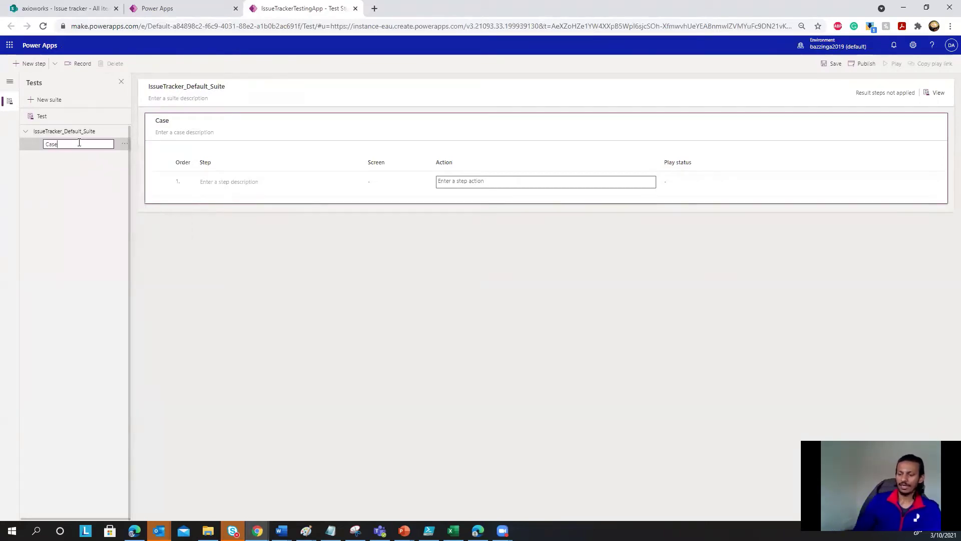
pyautogui.write('_AddRecord')
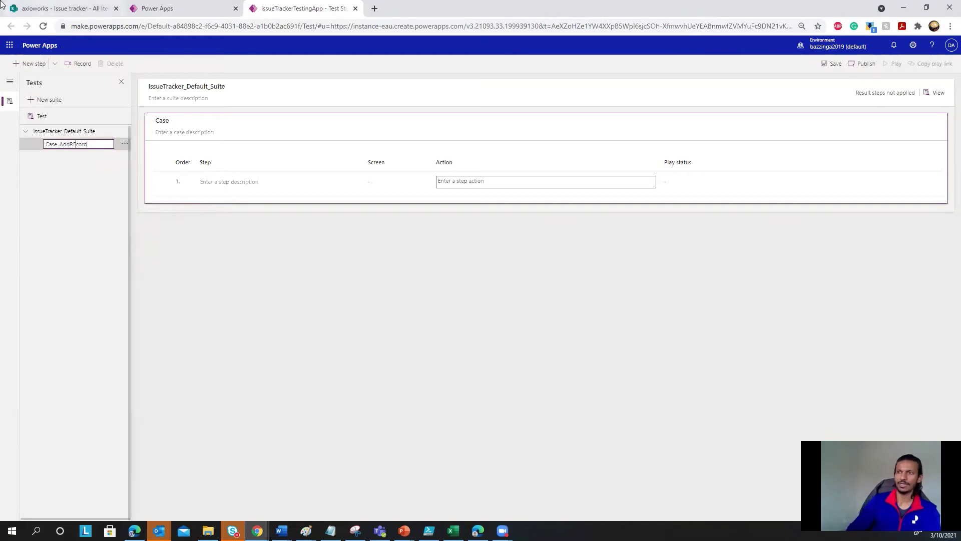
pyautogui.click(54, 181)
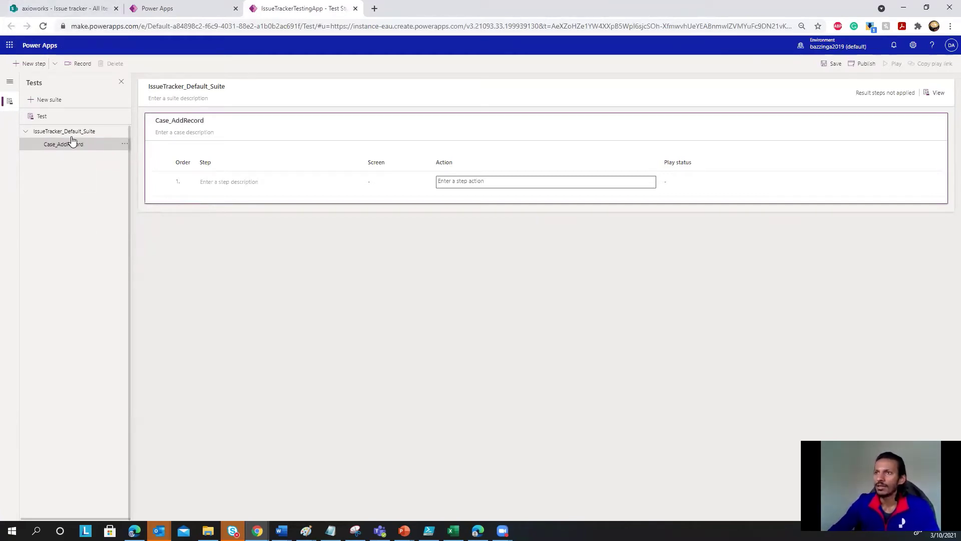
pyautogui.click(55, 64)
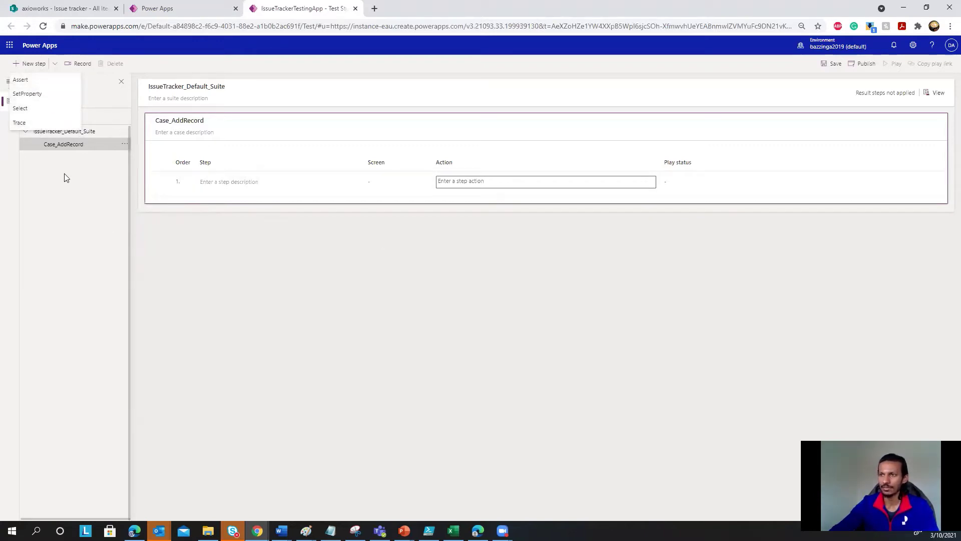
pyautogui.click(92, 162)
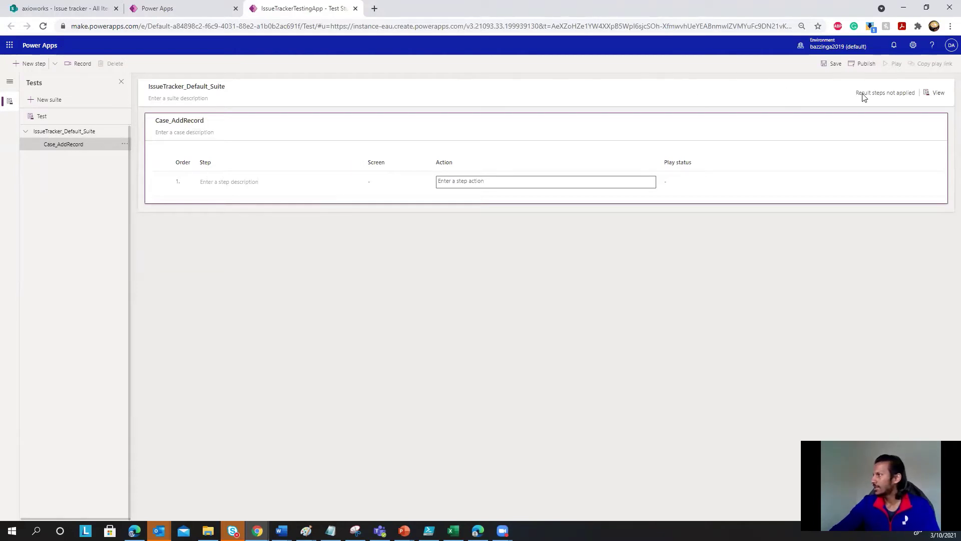
# - Set the test's OnTestCaseStart property to Navigate(BrowseScreen1); and close the test properties
pyautogui.click(938, 94)
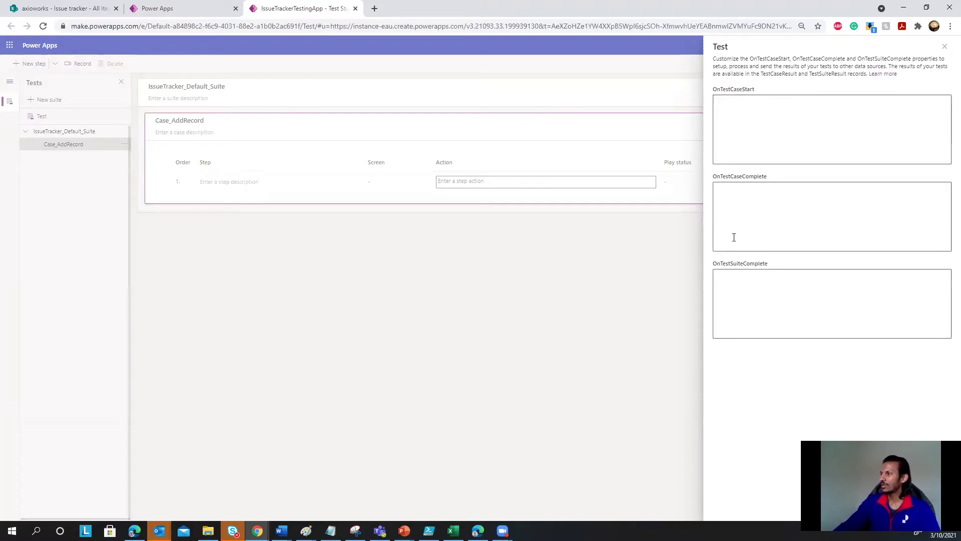
pyautogui.click(798, 204)
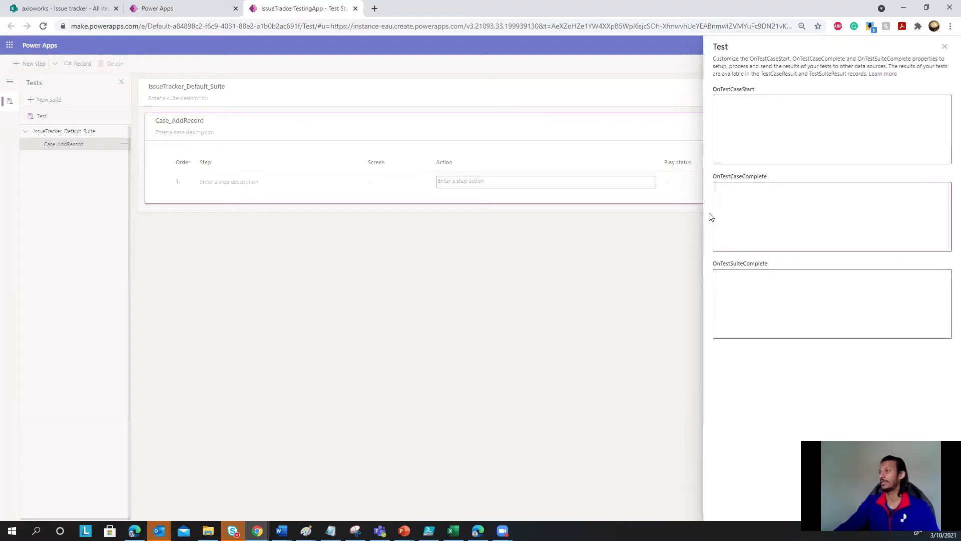
pyautogui.click(768, 117)
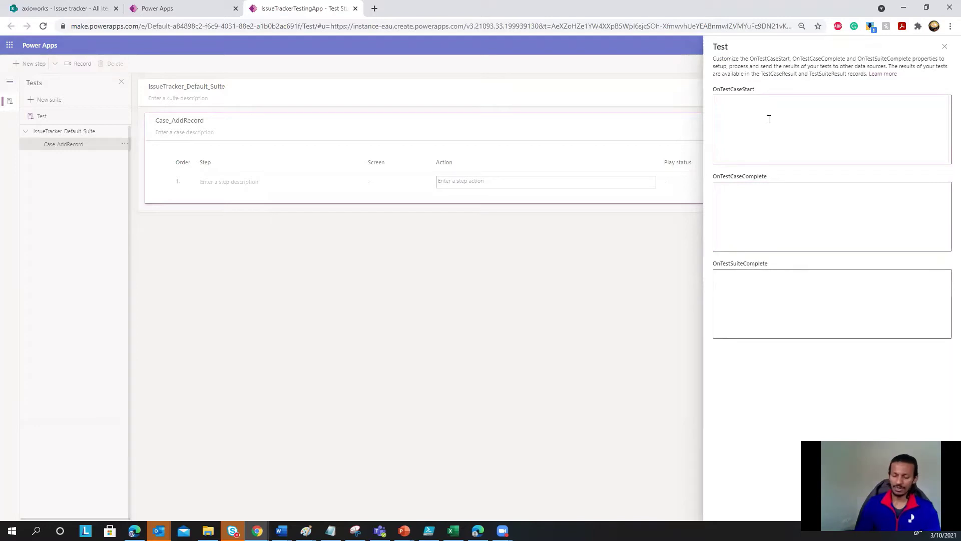
pyautogui.write('Sevigate')
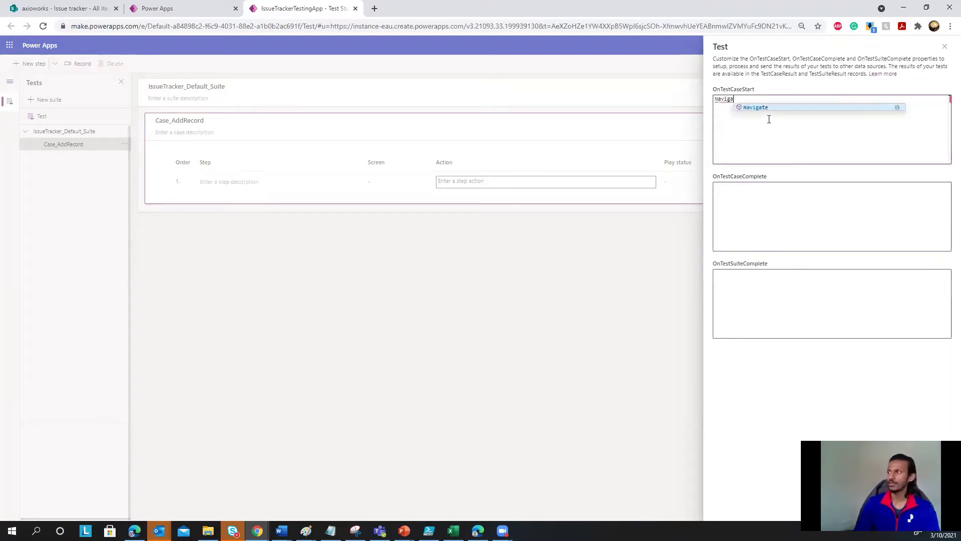
pyautogui.write('(')
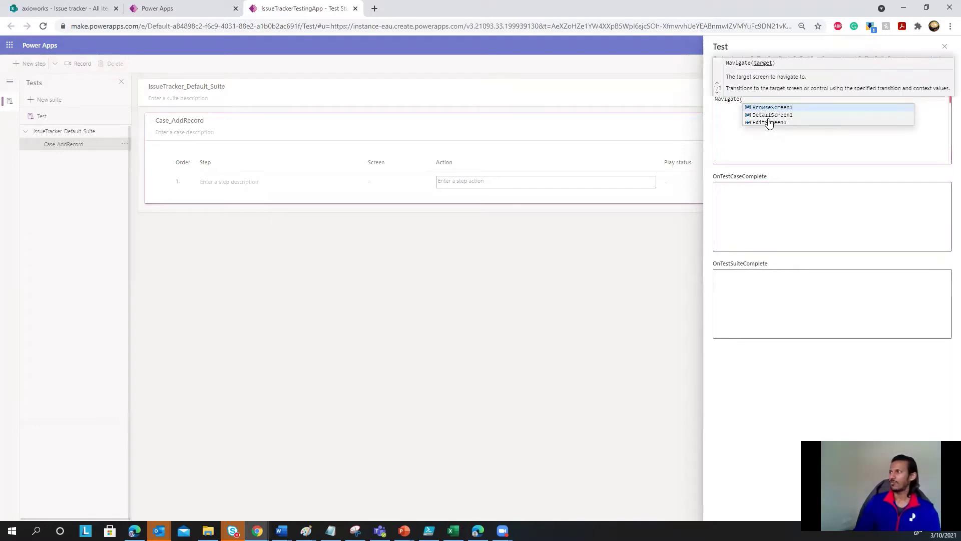
pyautogui.press('Tab')
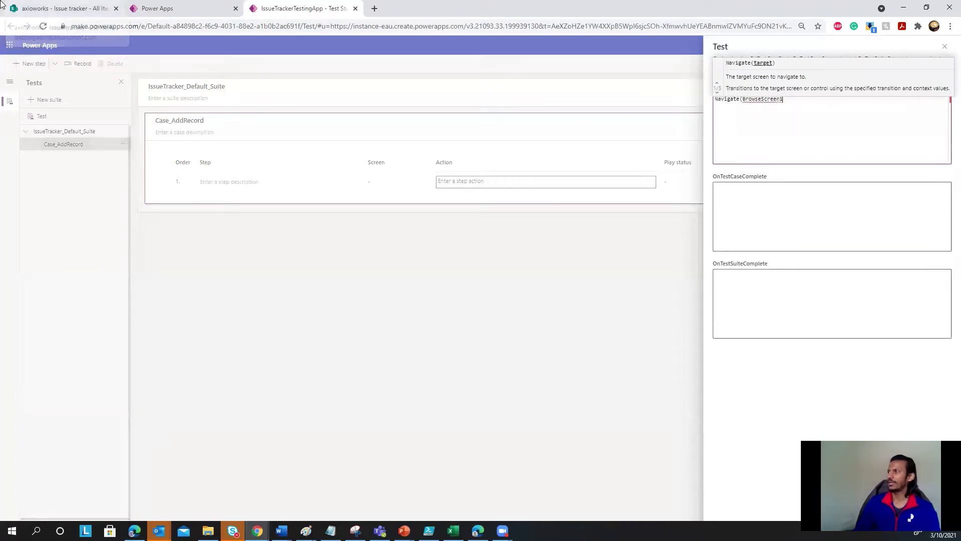
pyautogui.write(');')
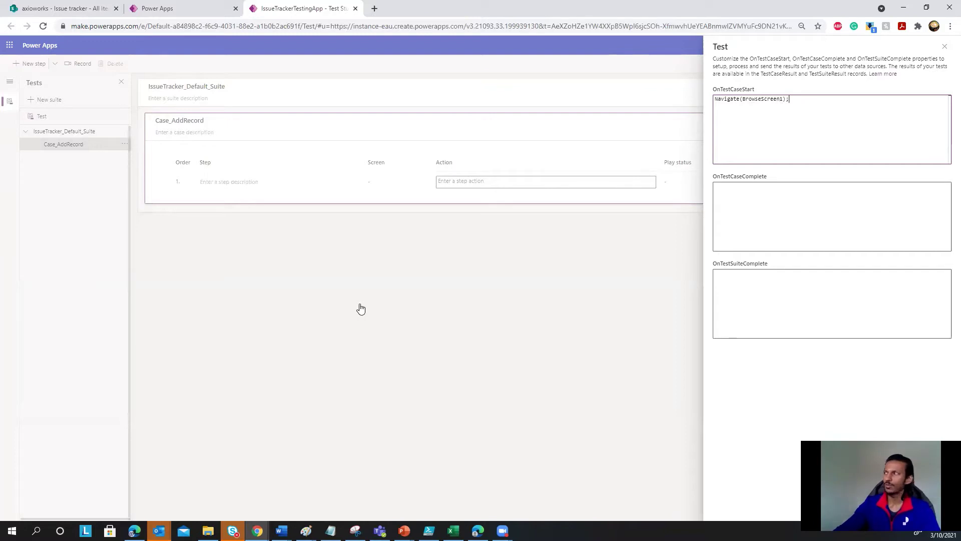
pyautogui.click(946, 49)
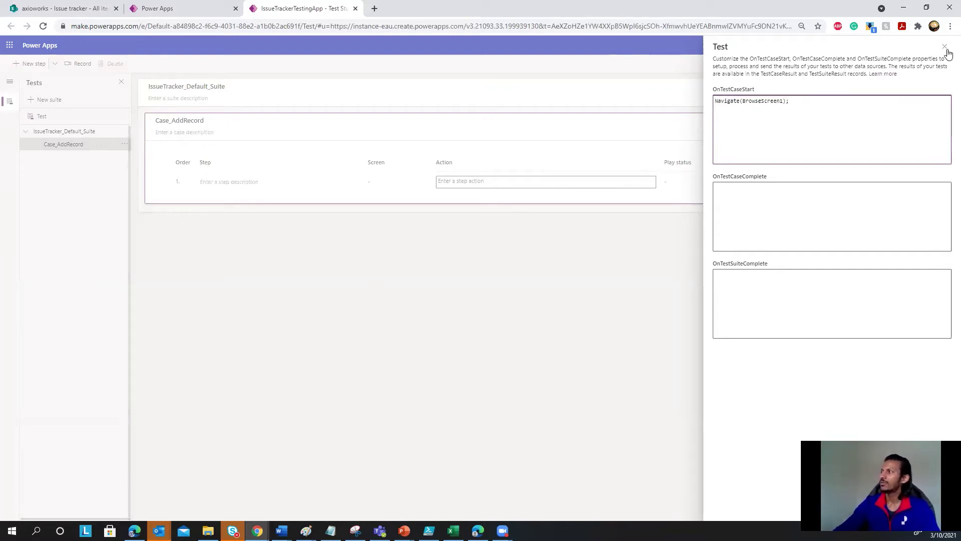
pyautogui.click(948, 48)
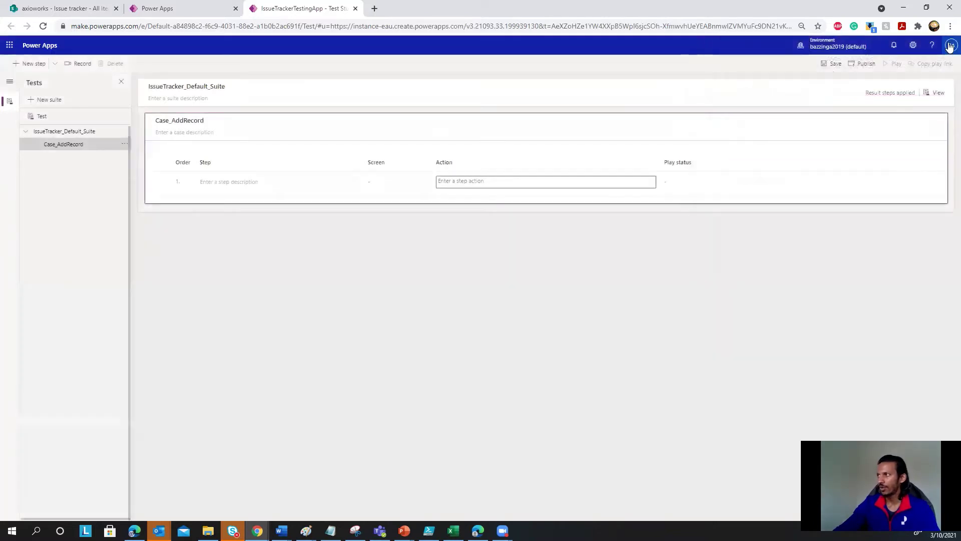
# - Start recording Case_AddRecord and create a new issue with the title "test" and the description "test studio"
pyautogui.click(82, 68)
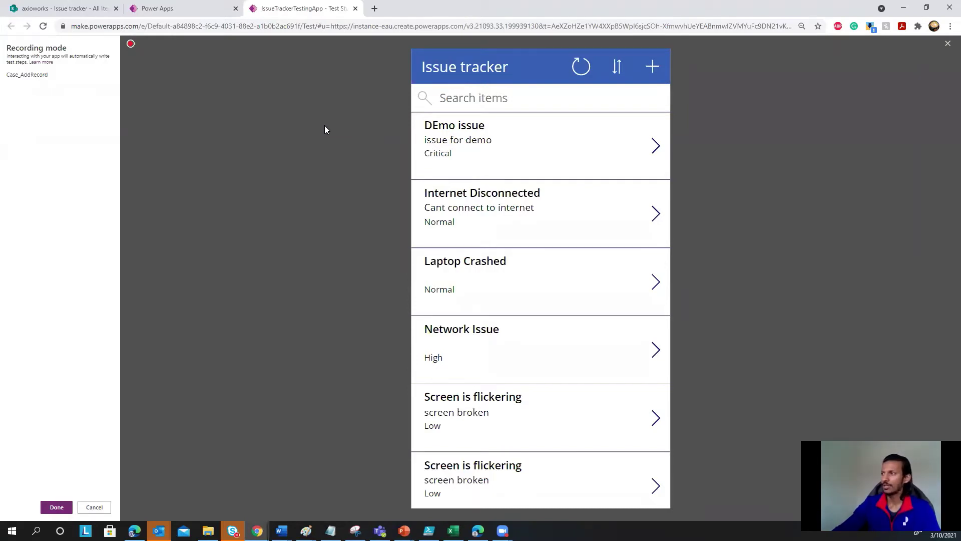
pyautogui.click(658, 71)
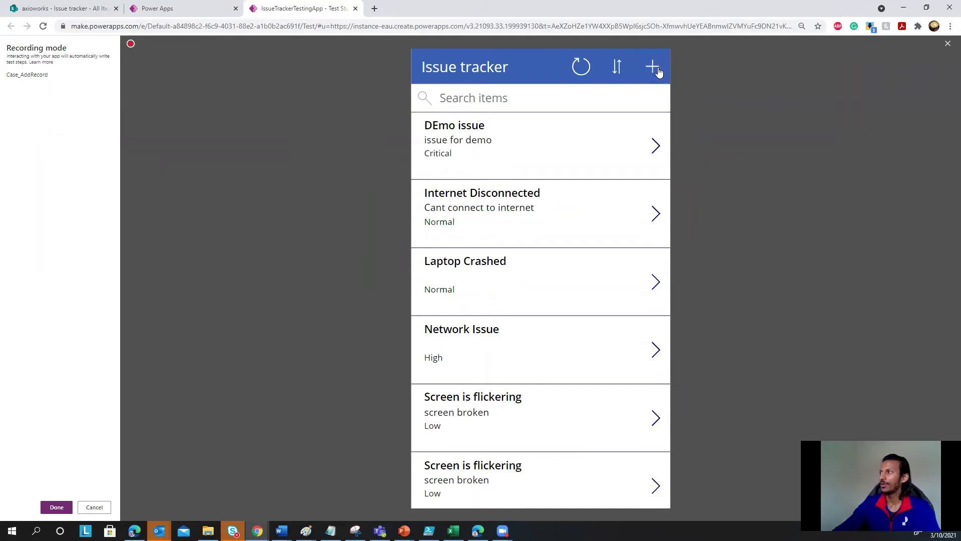
pyautogui.click(622, 112)
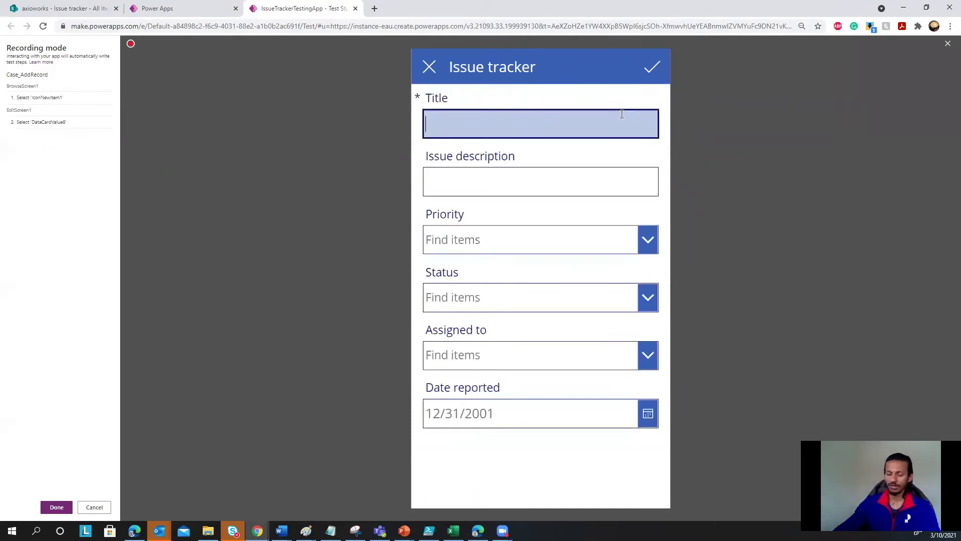
pyautogui.write('test')
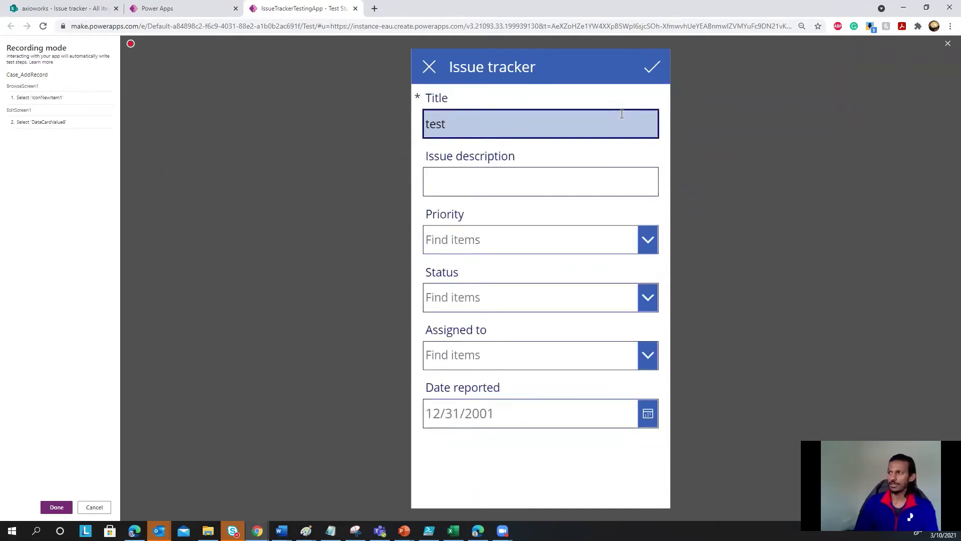
pyautogui.press('Tab')
pyautogui.write('test')
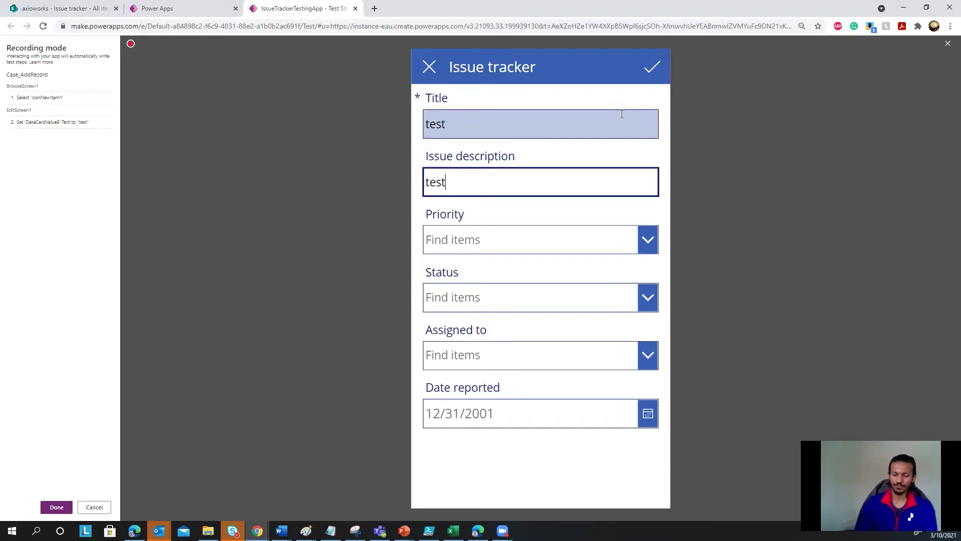
pyautogui.write(' studio')
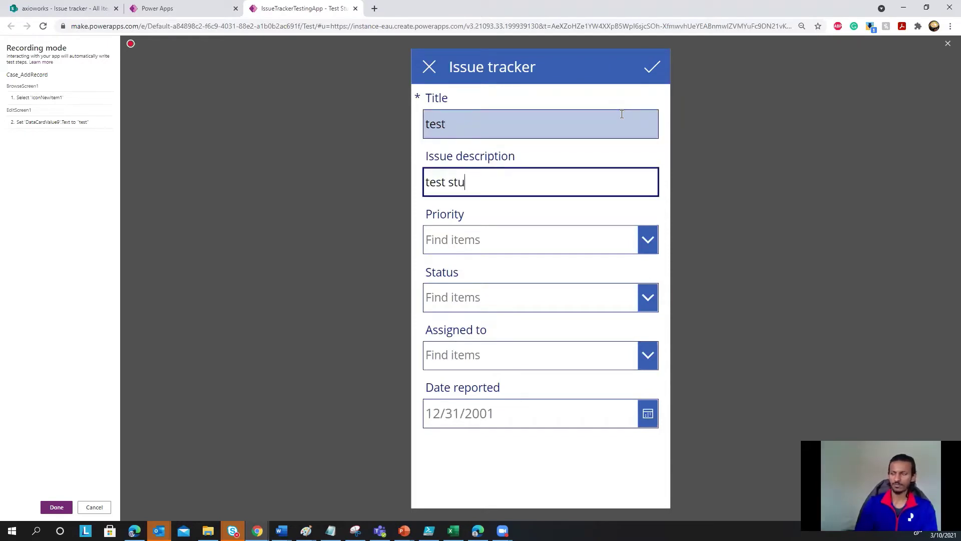
# - Set the new issue's priority to Normal and status to Duplicate, and assign it to the colleague found by name
pyautogui.click(649, 239)
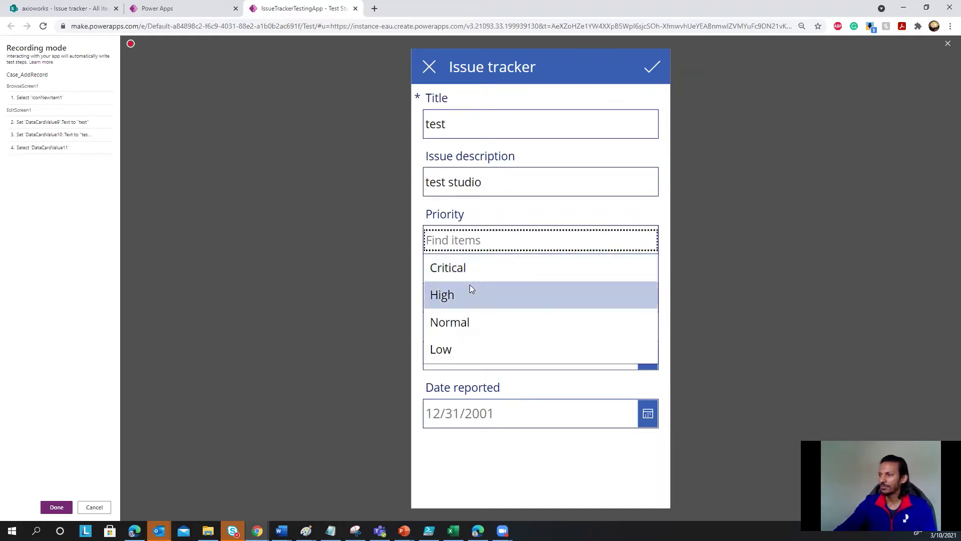
pyautogui.click(471, 321)
pyautogui.click(648, 296)
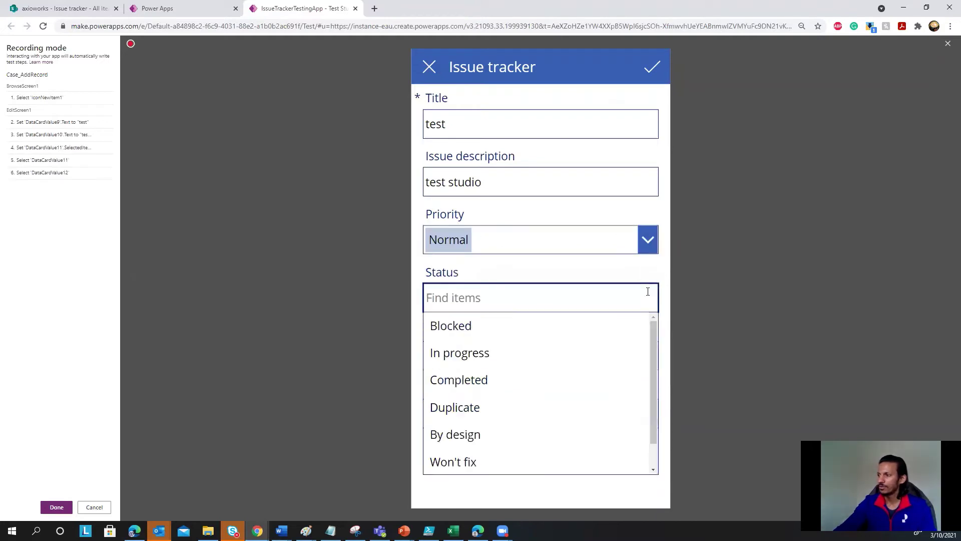
pyautogui.click(480, 406)
pyautogui.click(556, 355)
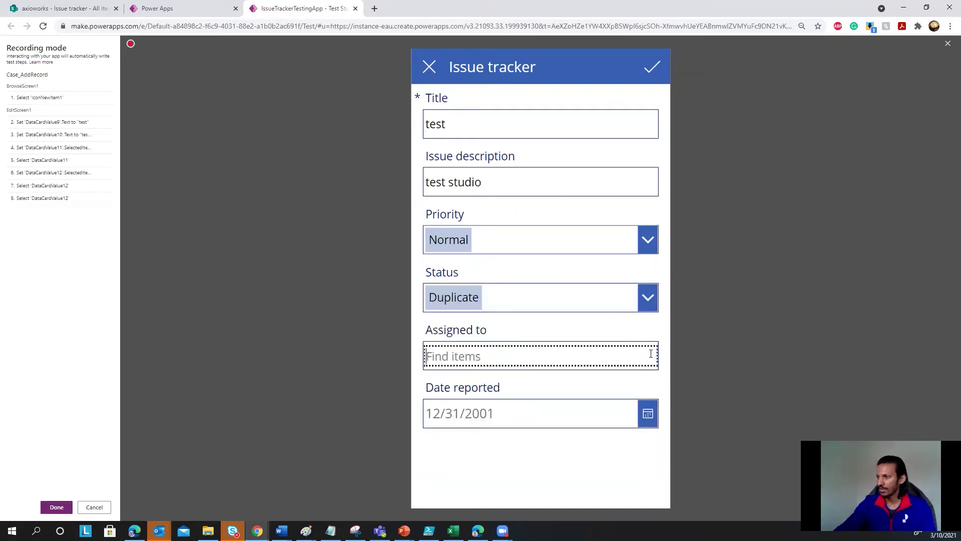
pyautogui.write('danish')
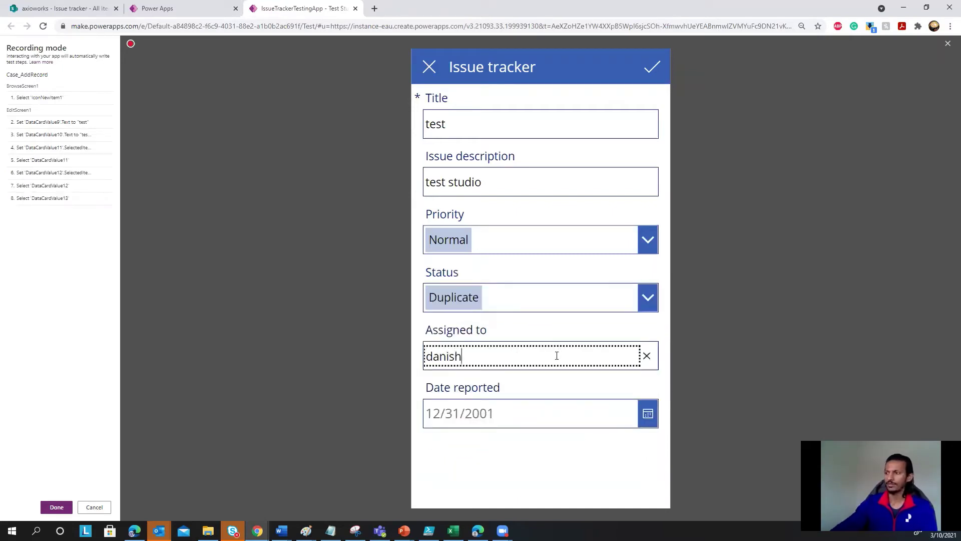
pyautogui.click(516, 395)
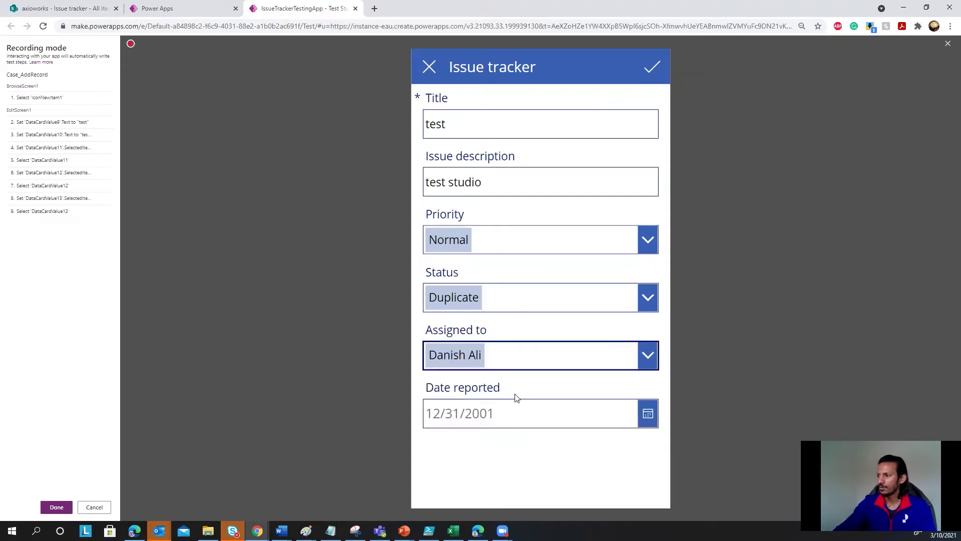
# - Set the issue's reported date to 10/1/2021 and submit the new record
pyautogui.click(645, 415)
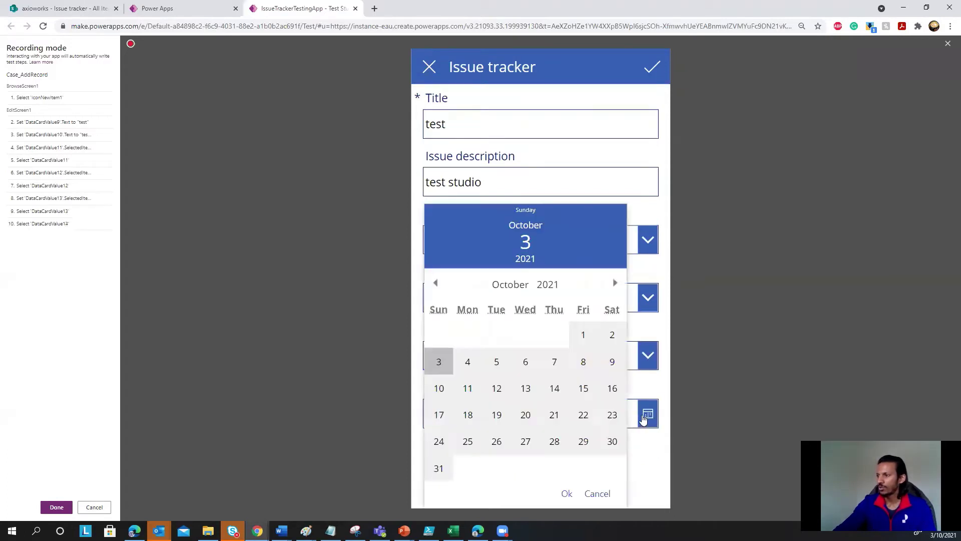
pyautogui.click(587, 335)
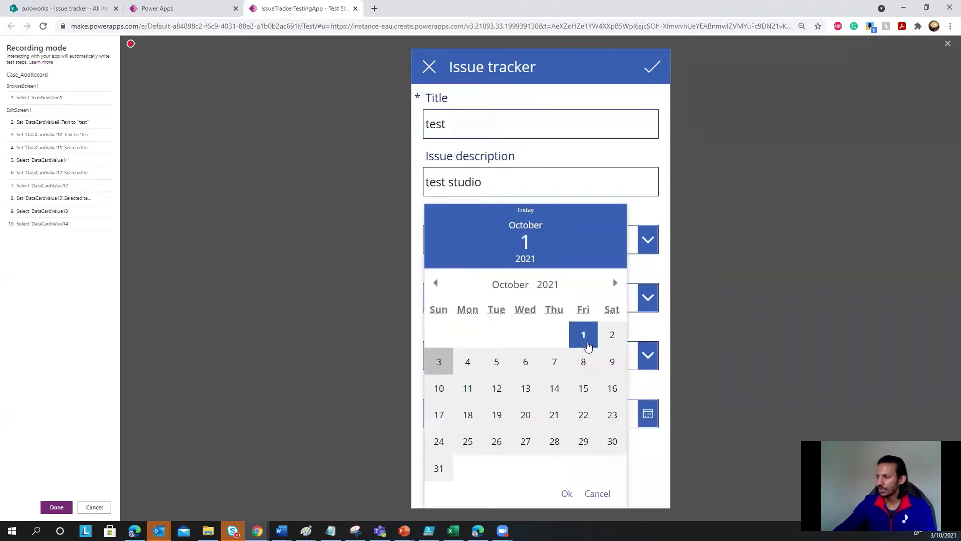
pyautogui.click(566, 493)
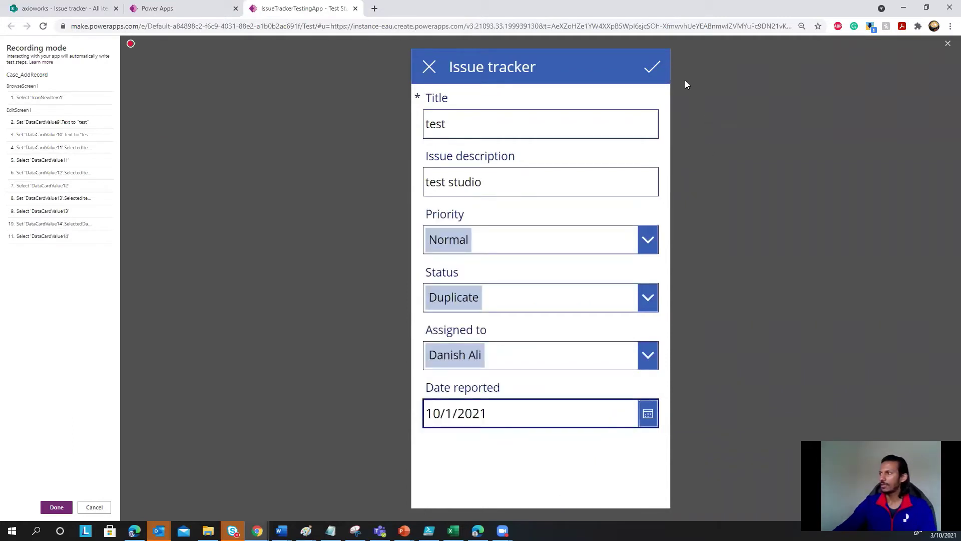
pyautogui.click(651, 67)
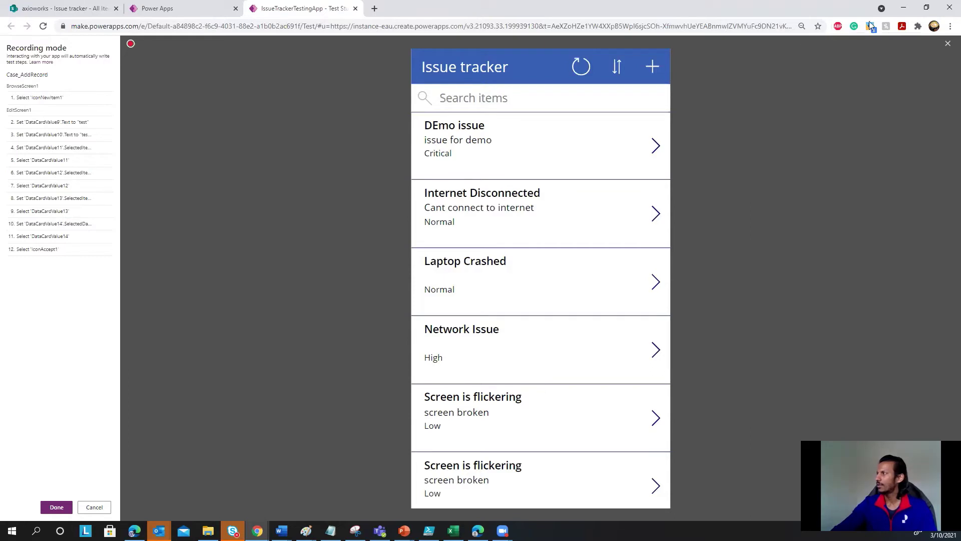
# - Finish the recording and keep the recorded steps in the test case instead of discarding them
pyautogui.click(949, 45)
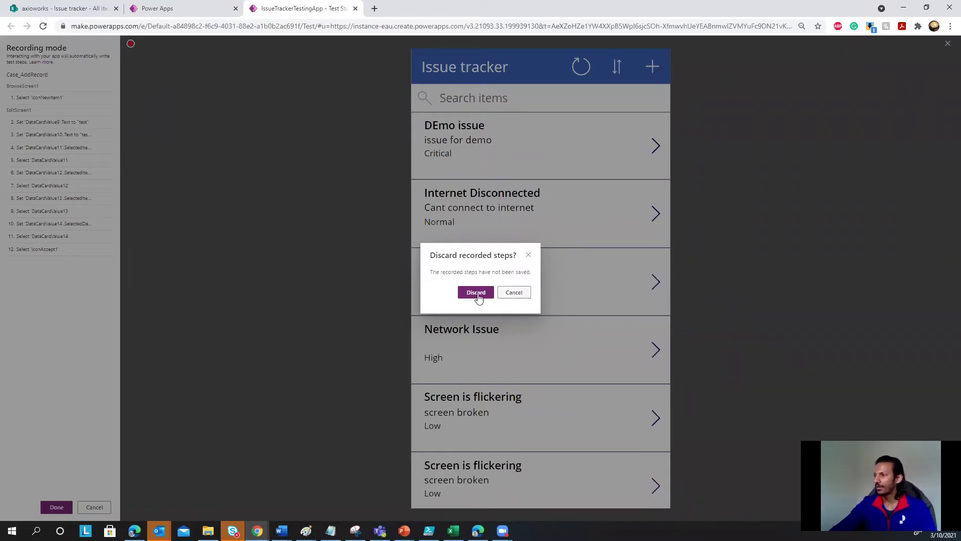
pyautogui.click(509, 294)
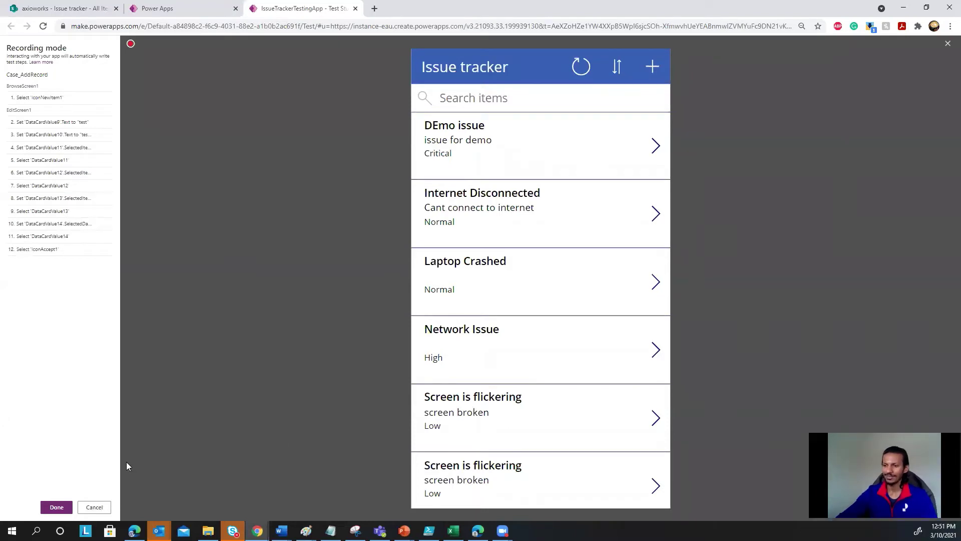
pyautogui.click(48, 511)
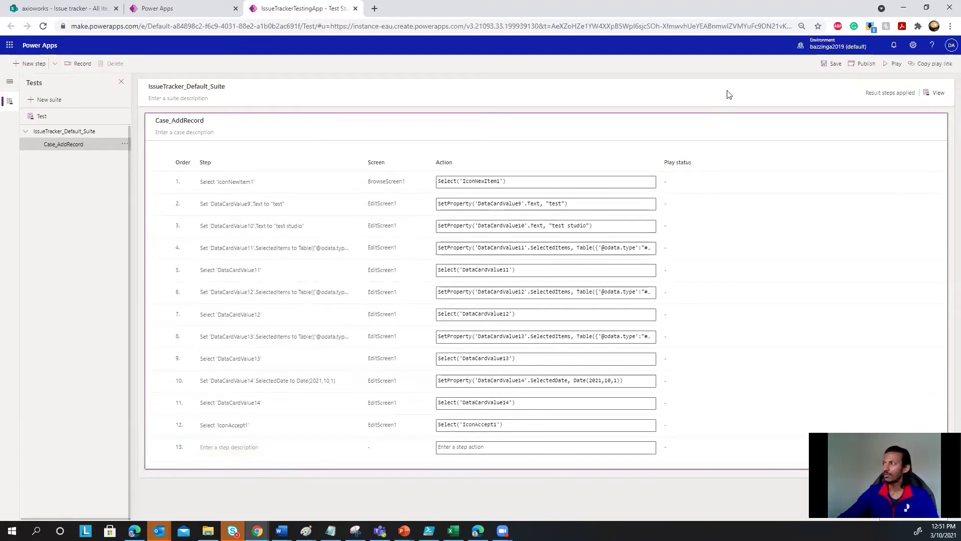
# - Save the recorded test case and publish this version of the tests
pyautogui.click(831, 64)
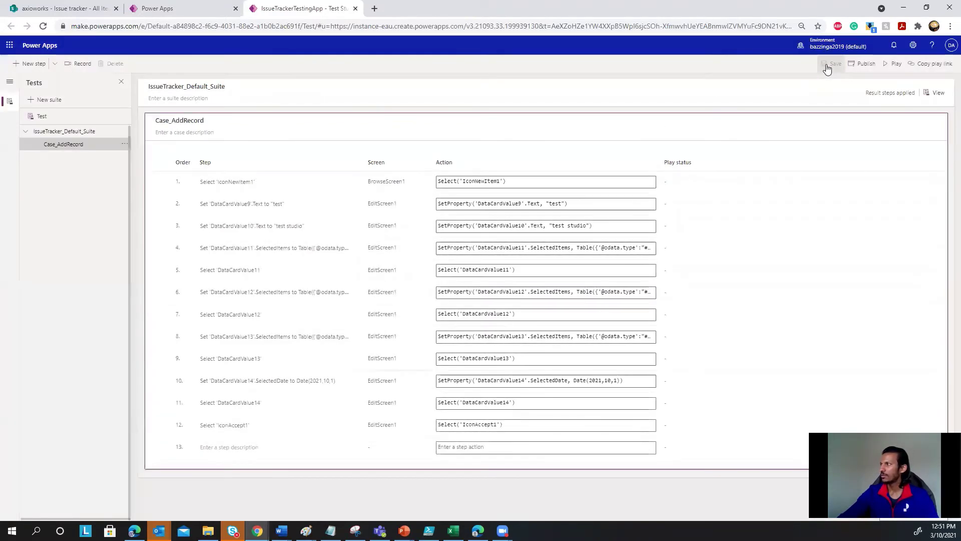
pyautogui.click(862, 66)
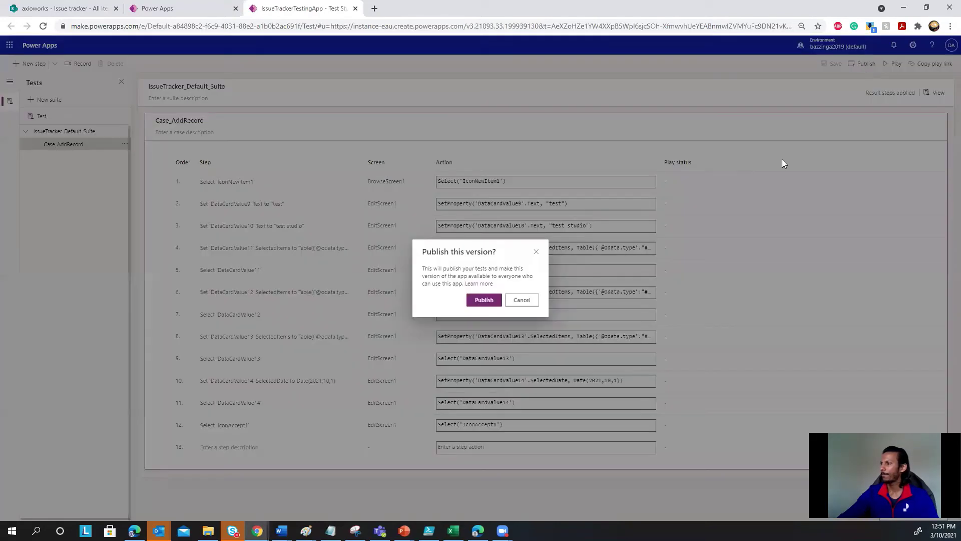
pyautogui.click(482, 299)
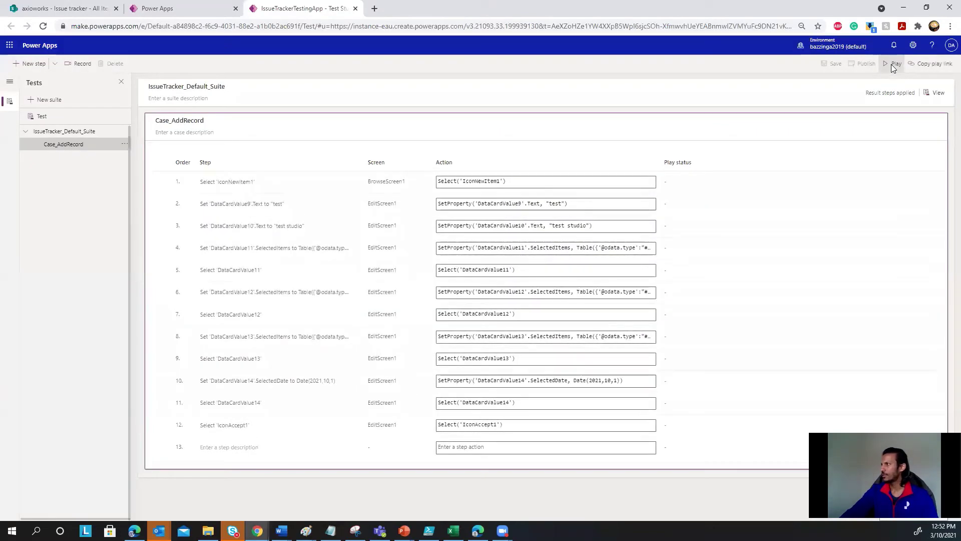
# - Play the Case_AddRecord test through and check the added "test" issue in the SharePoint Issue tracker list
pyautogui.click(891, 64)
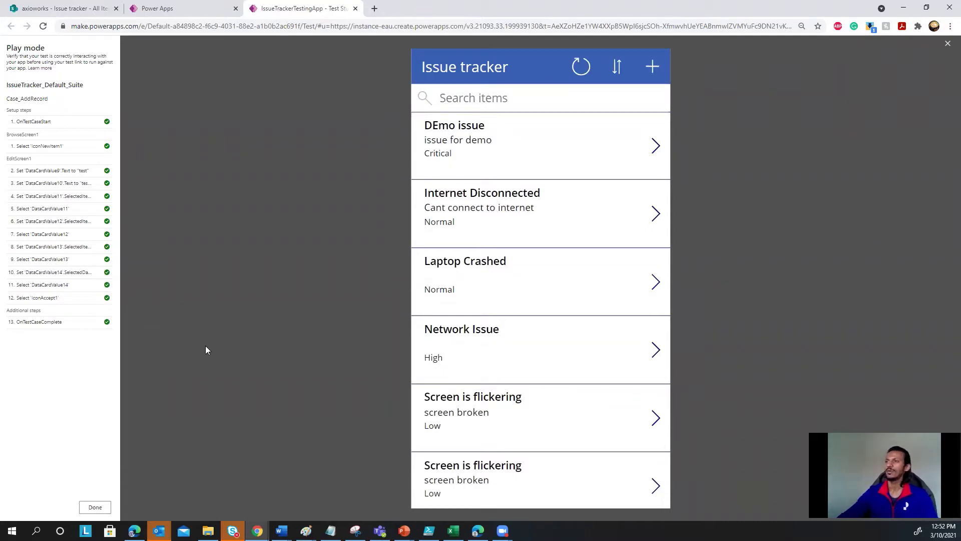
pyautogui.click(95, 507)
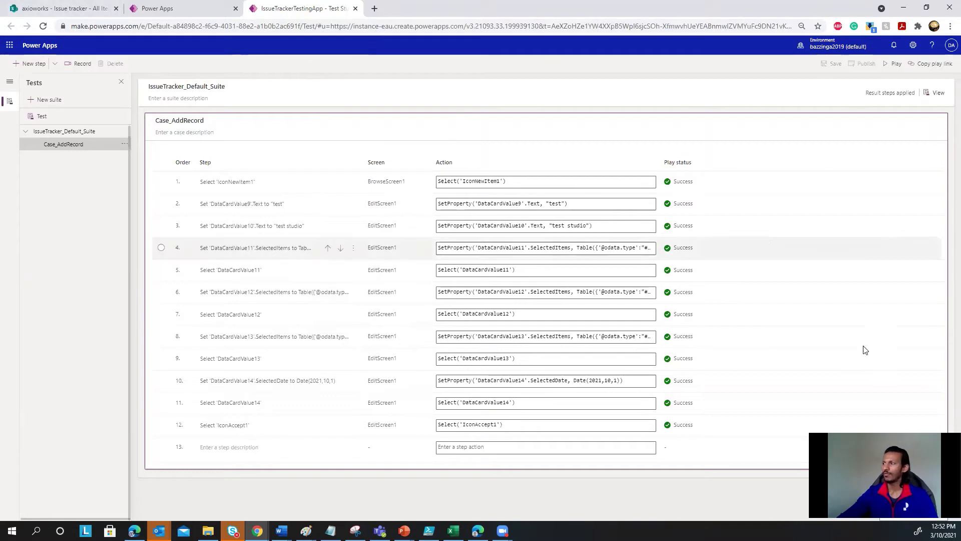
pyautogui.click(90, 16)
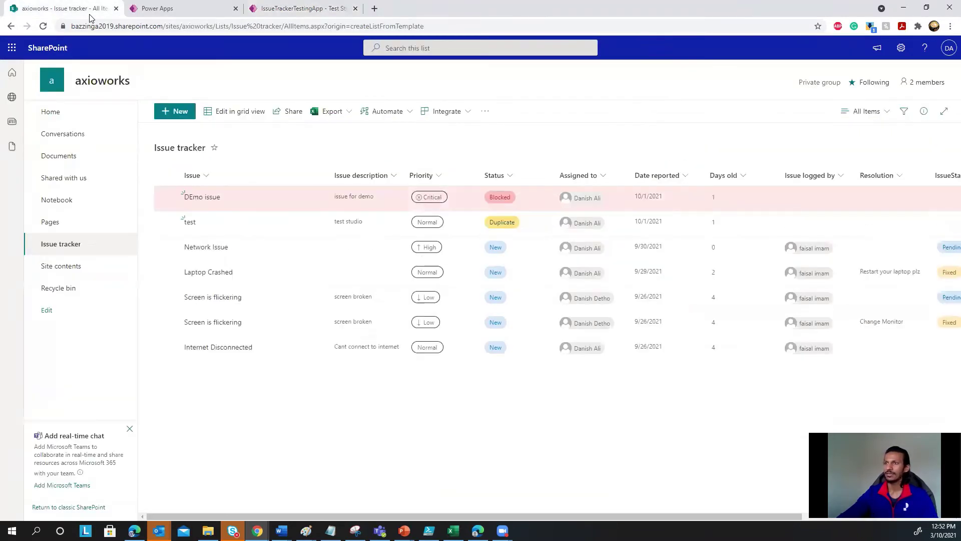
pyautogui.click(240, 229)
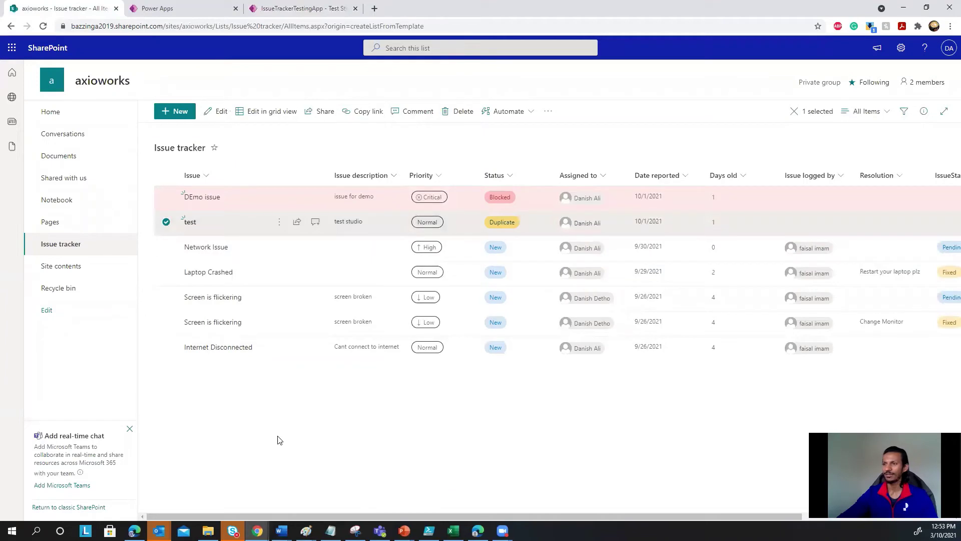
# - Return to Test Studio and open the test's properties at OnTestCaseComplete
pyautogui.click(194, 8)
pyautogui.click(298, 7)
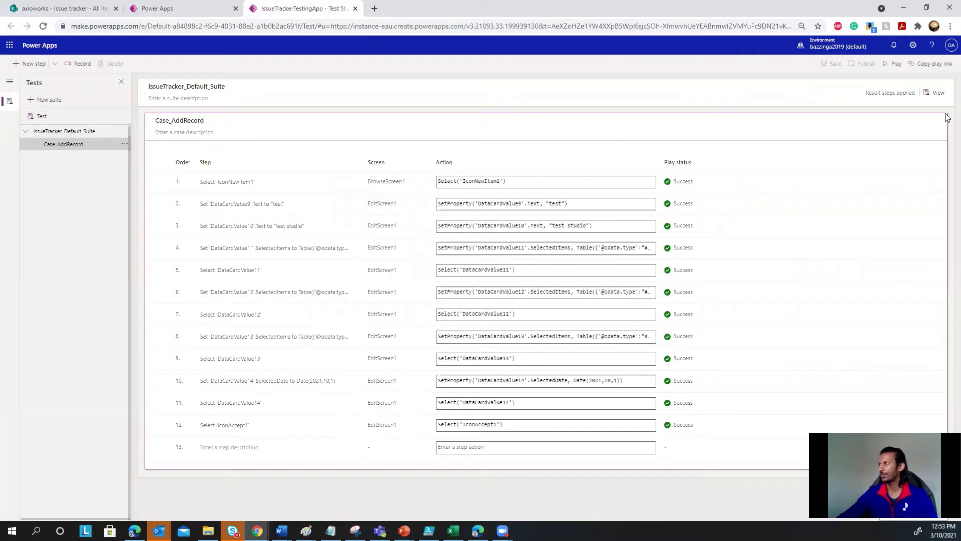
pyautogui.click(935, 93)
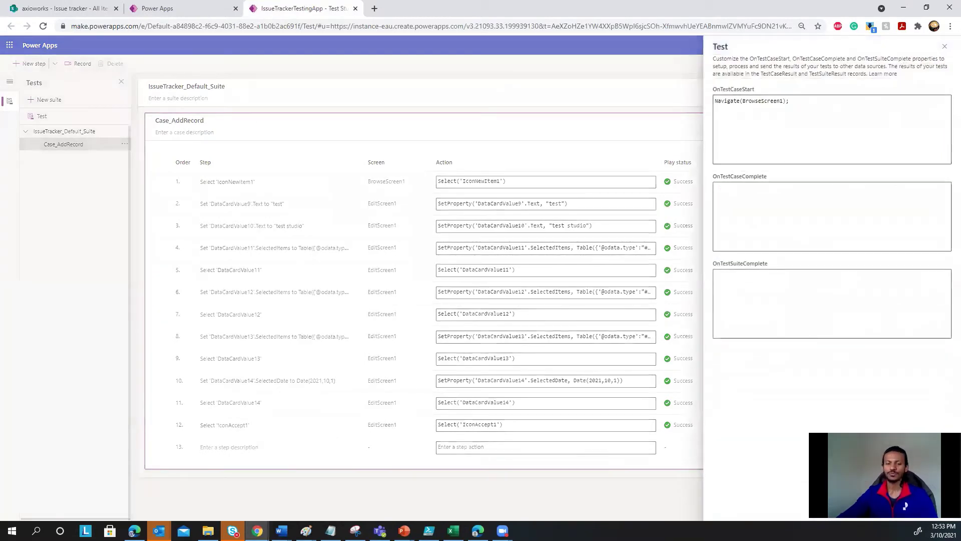
pyautogui.click(817, 218)
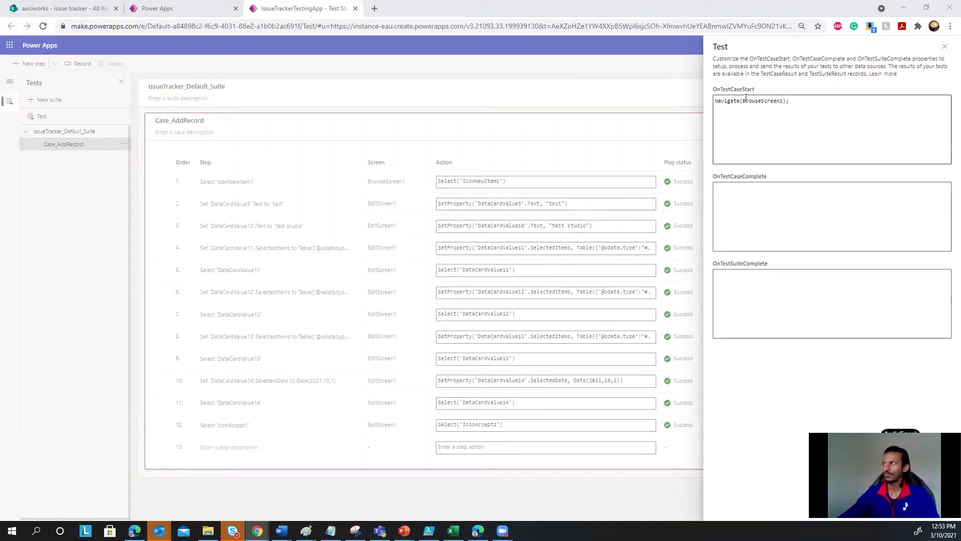
# - Begin the OnTestCaseComplete formula with RemoveIf('Issue tracker', ready for a removal condition
pyautogui.click(816, 214)
pyautogui.write('Remove')
pyautogui.press('Down')
pyautogui.press('Down')
pyautogui.press('Down')
pyautogui.press('Down')
pyautogui.press('Tab')
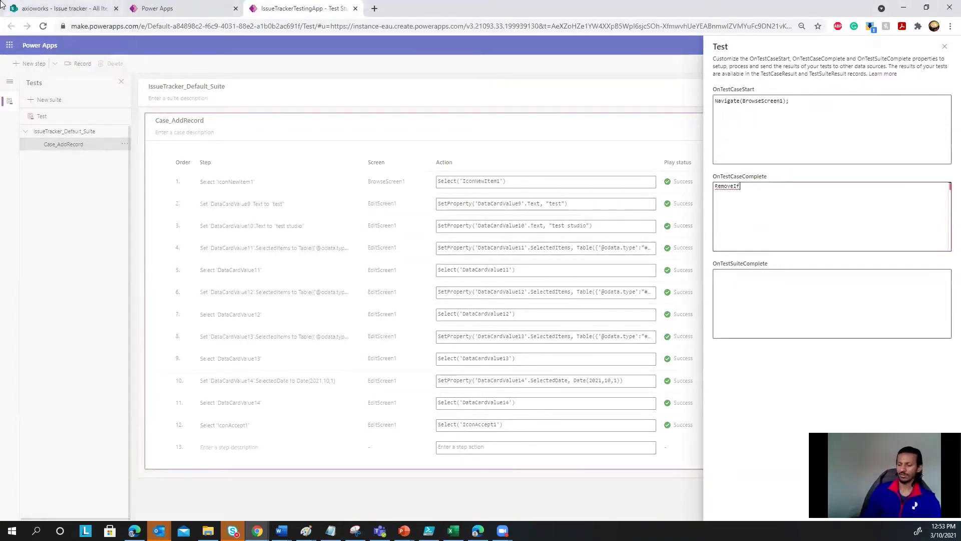
pyautogui.write('(')
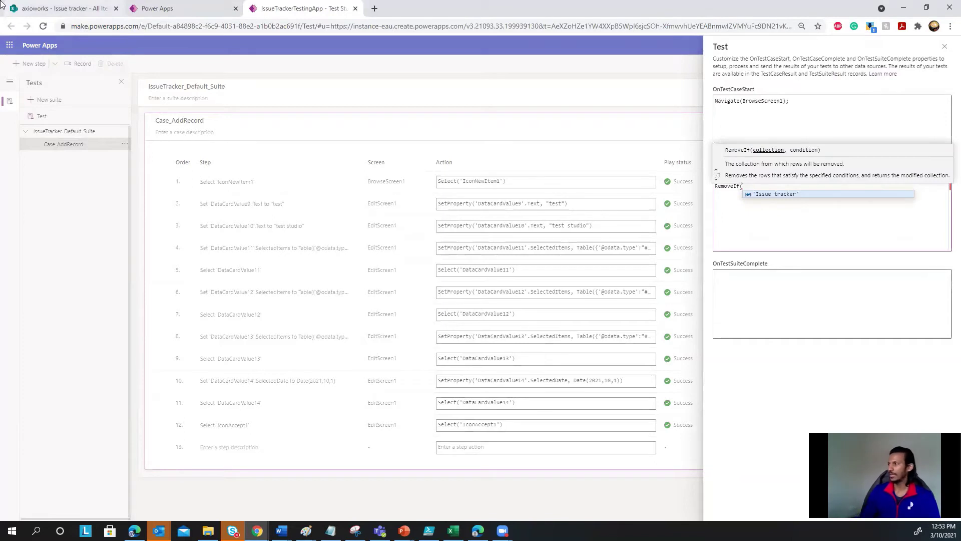
pyautogui.press('Tab')
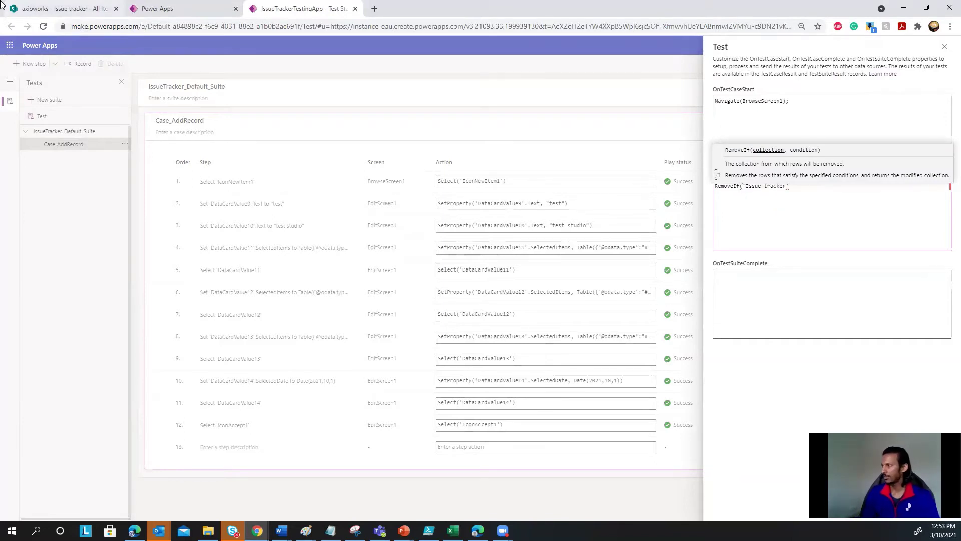
pyautogui.write(',')
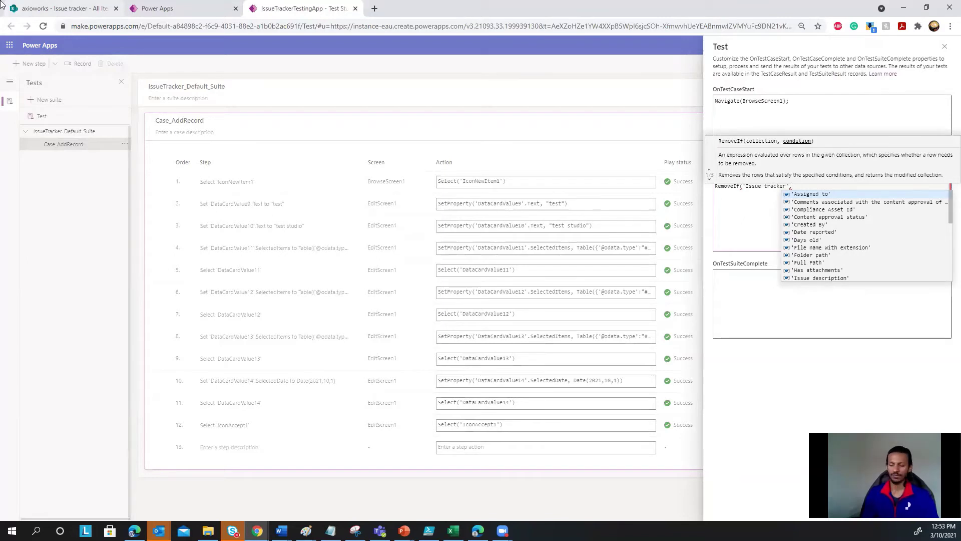
pyautogui.write('des')
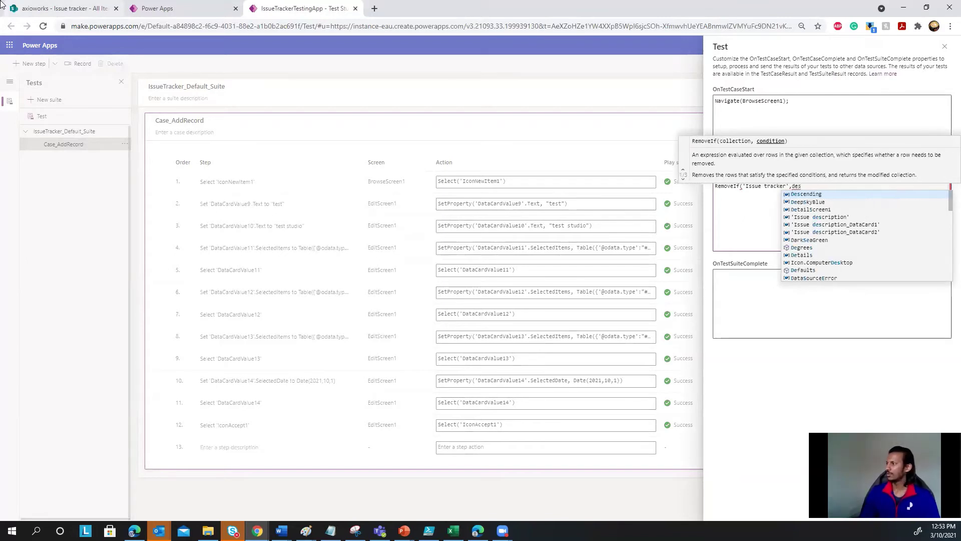
pyautogui.write('c')
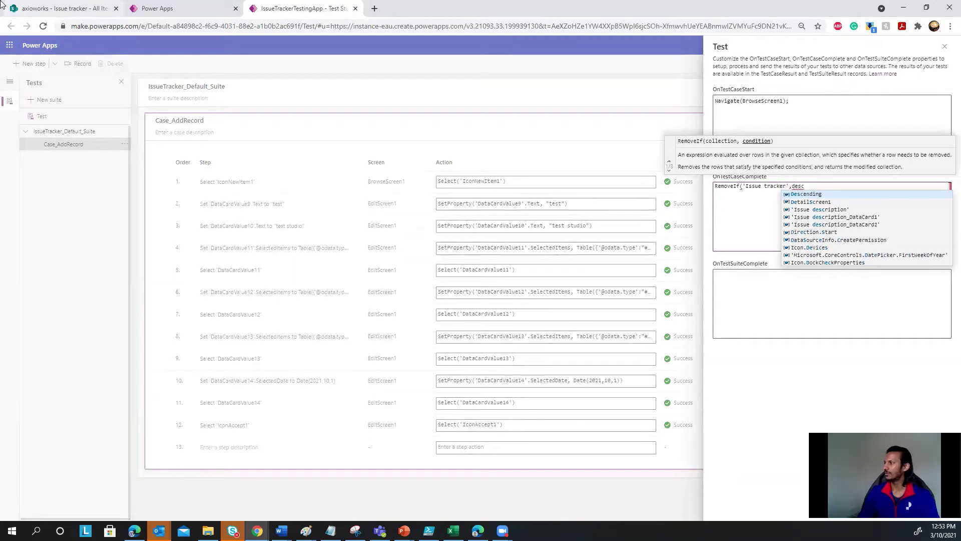
pyautogui.press('BackSpace')
pyautogui.press('BackSpace')
pyautogui.press('BackSpace')
pyautogui.press('BackSpace')
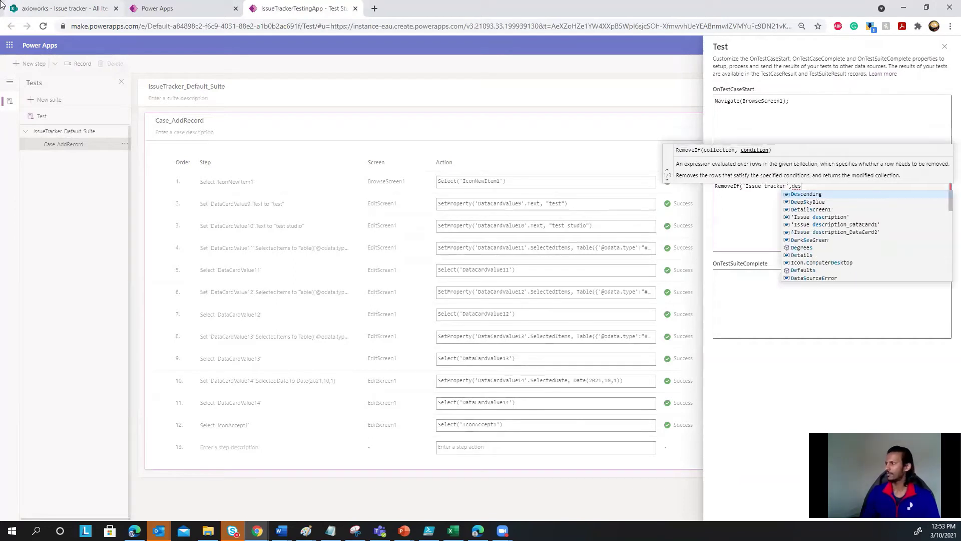
# - Complete the RemoveIf formula with the condition 'Issue description':"test studio" and a closing parenthesis
pyautogui.write('issue')
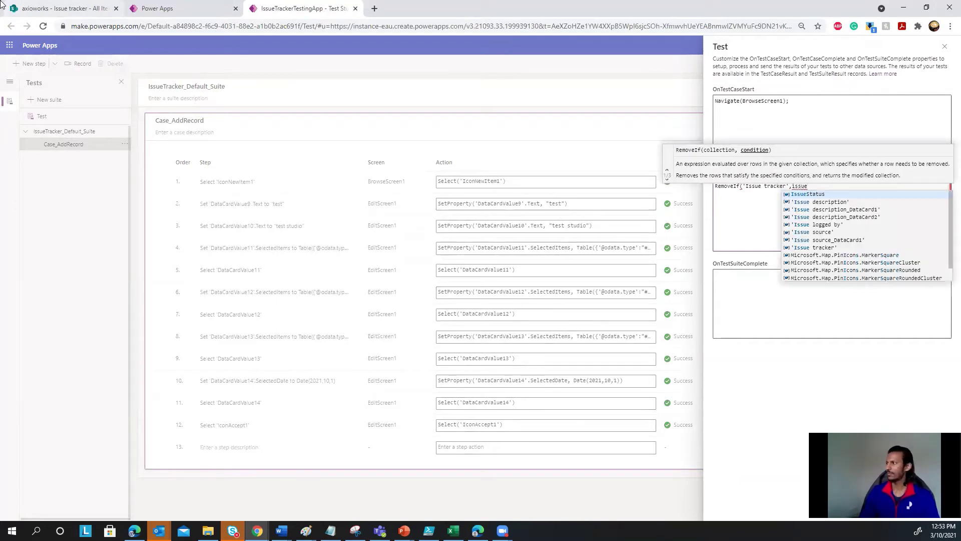
pyautogui.press('Up')
pyautogui.press('Tab')
pyautogui.write(',')
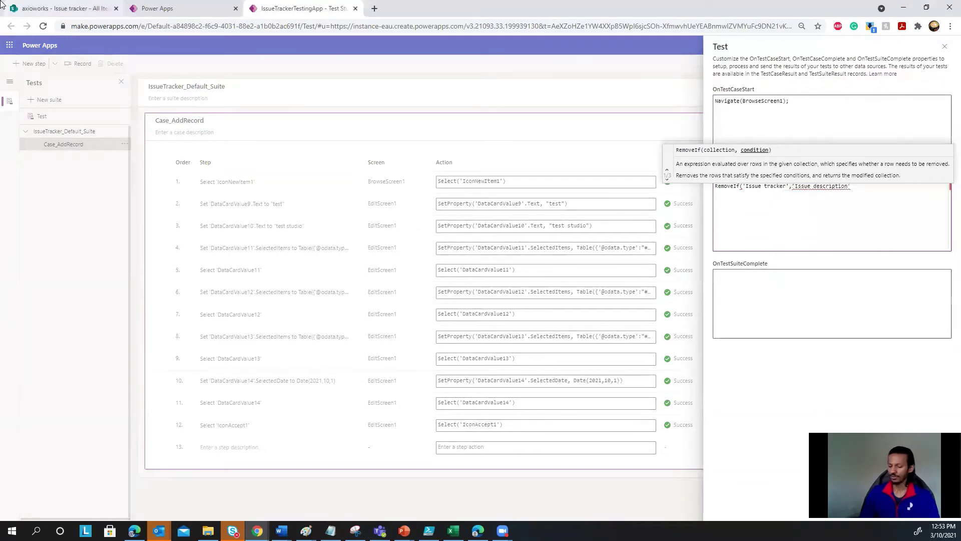
pyautogui.write('"")')
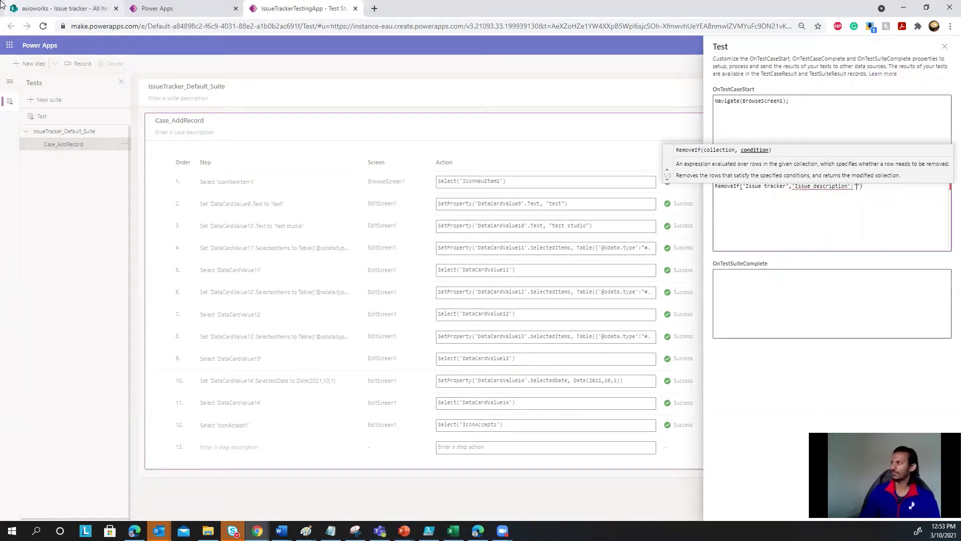
pyautogui.write('test studio')
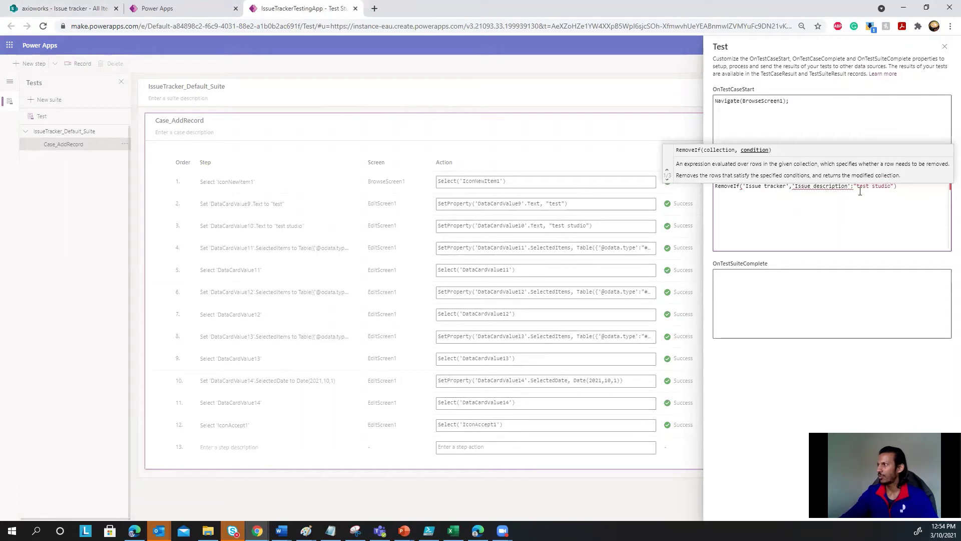
pyautogui.press('End')
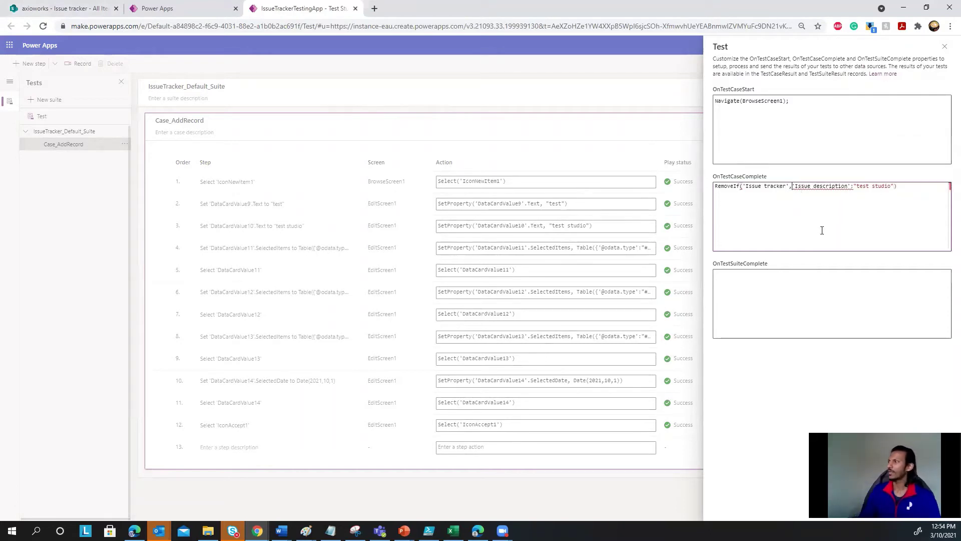
# - Review the arguments of the RemoveIf formula in OnTestCaseComplete and read why the 'Issue description' condition is flagged
pyautogui.click(790, 185)
pyautogui.press('Left')
pyautogui.press('Left')
pyautogui.press('Left')
pyautogui.press('Left')
pyautogui.press('Left')
pyautogui.press('Right')
pyautogui.press('Right')
pyautogui.press('Right')
pyautogui.press('Right')
pyautogui.press('Right')
pyautogui.press('Right')
pyautogui.press('Right')
pyautogui.press('Right')
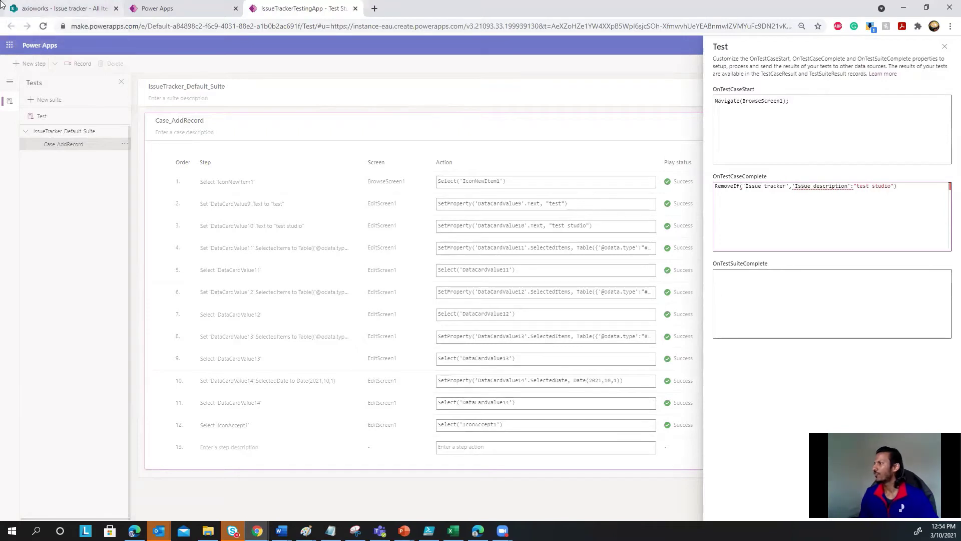
pyautogui.press('Right')
pyautogui.press('Right')
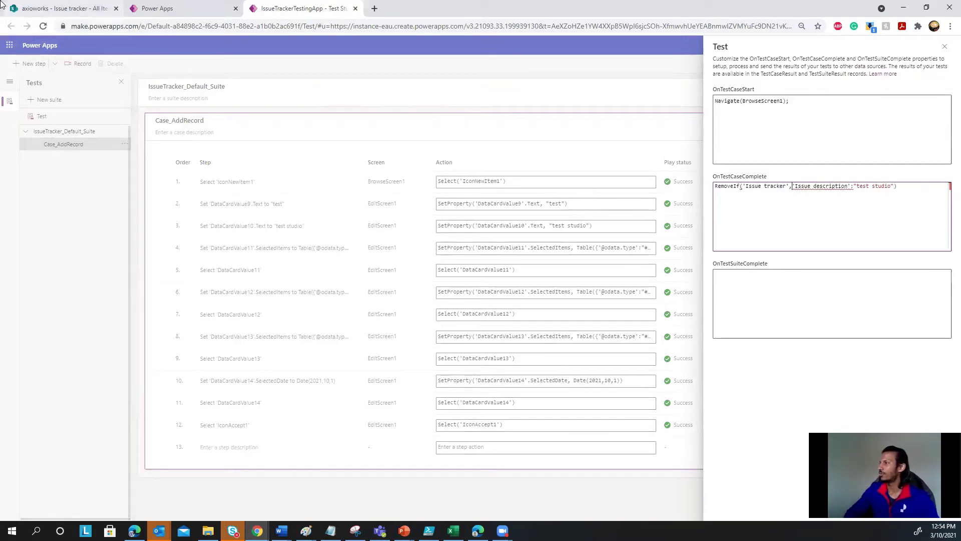
pyautogui.press('Right')
pyautogui.press('Right')
pyautogui.press('Left')
pyautogui.press('Left')
pyautogui.press('Right')
pyautogui.press('Right')
pyautogui.press('Right')
pyautogui.press('Right')
pyautogui.press('Right')
pyautogui.press('Right')
pyautogui.press('Right')
pyautogui.press('Right')
pyautogui.press('Right')
pyautogui.press('Right')
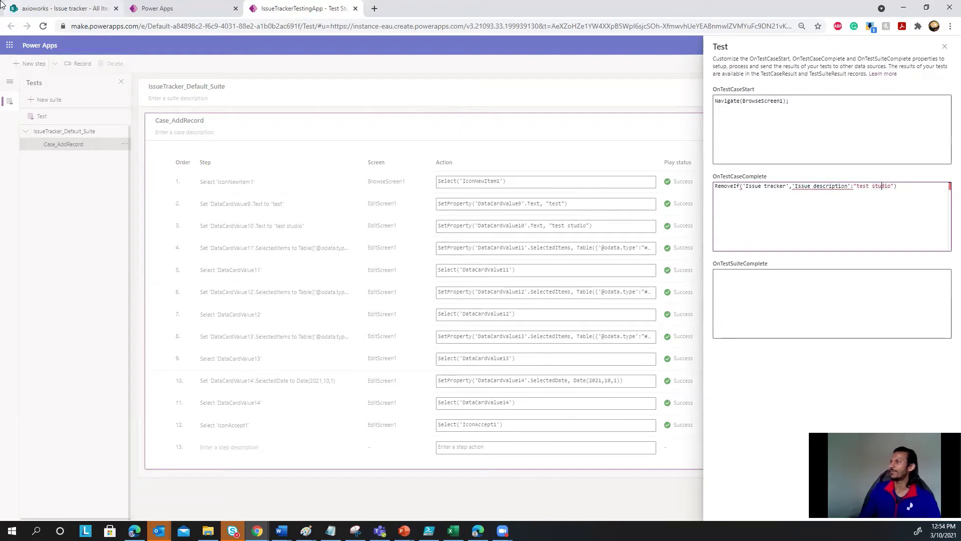
pyautogui.press('Right')
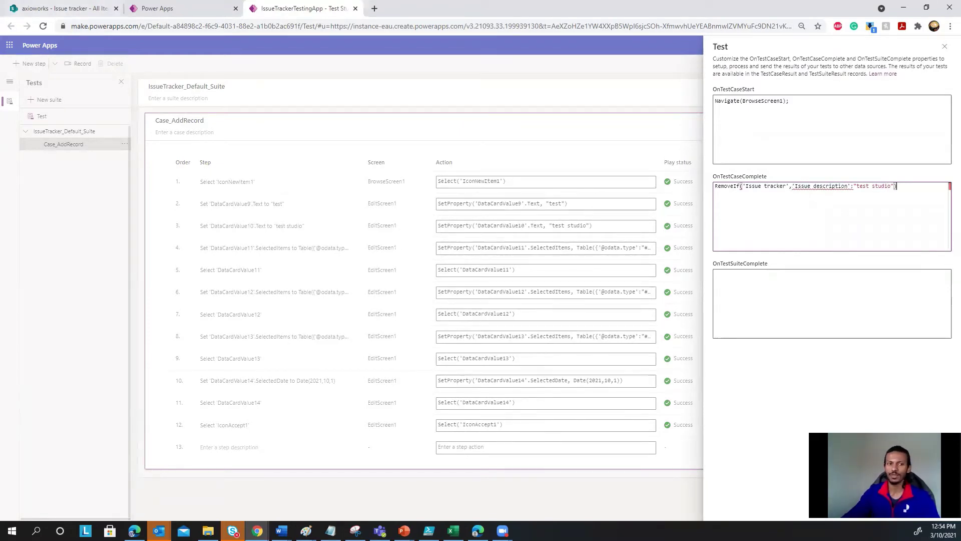
pyautogui.moveTo(810, 187)
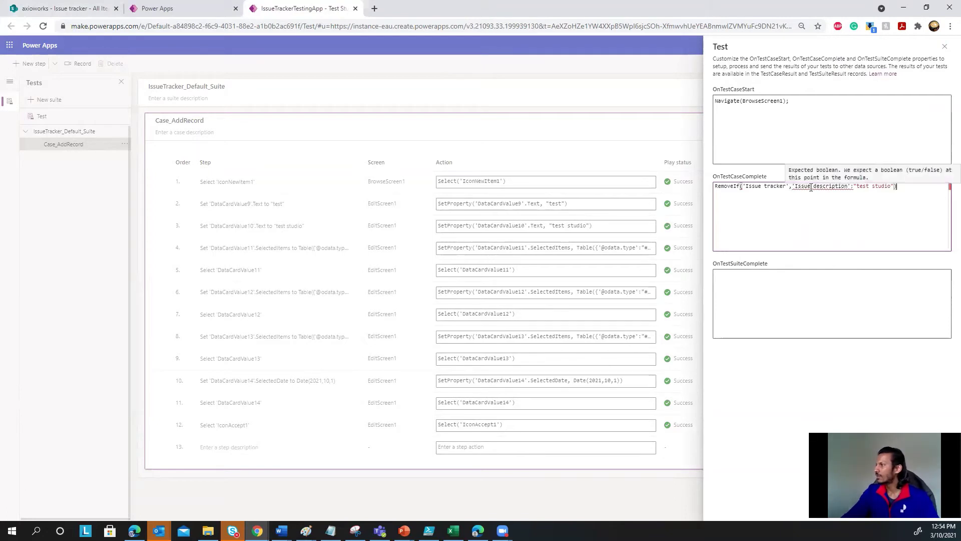
pyautogui.moveTo(805, 185)
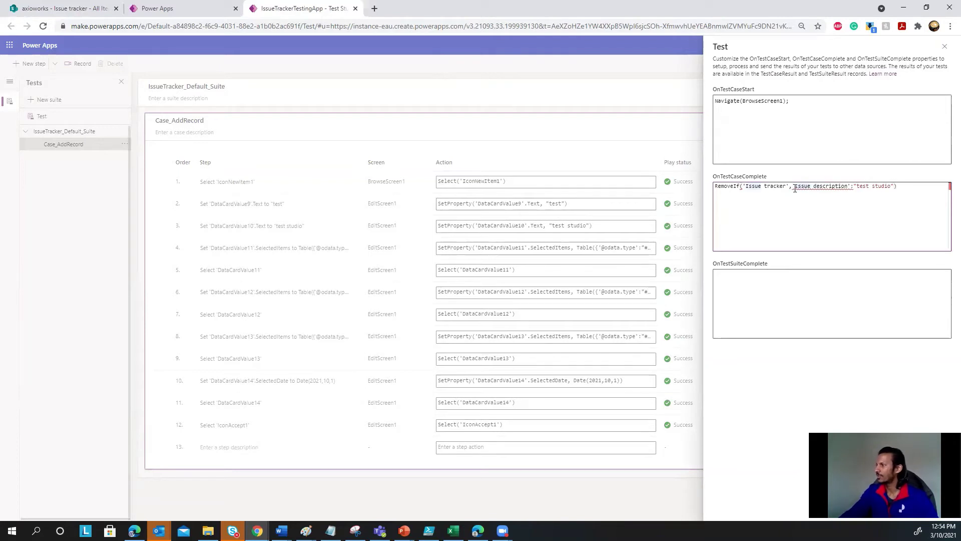
# - Correct the removal condition to 'Issue description'="test studio", and close the test's properties after checking the stored formula
pyautogui.press('Left')
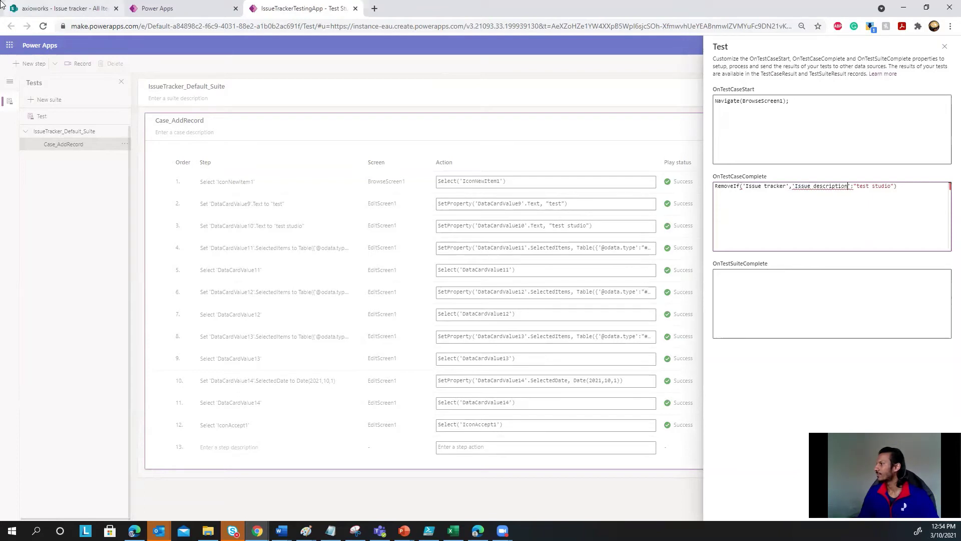
pyautogui.press('BackSpace')
pyautogui.write('=')
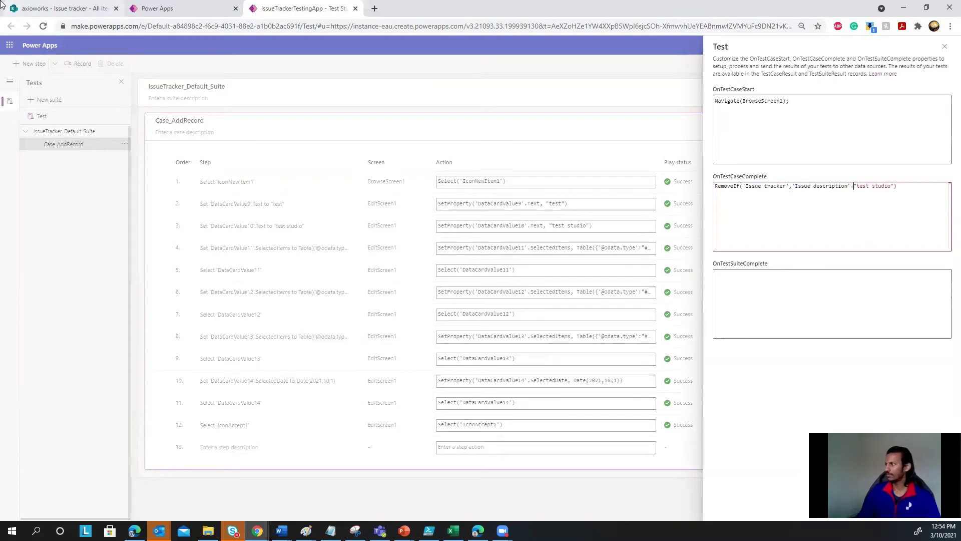
pyautogui.press('End')
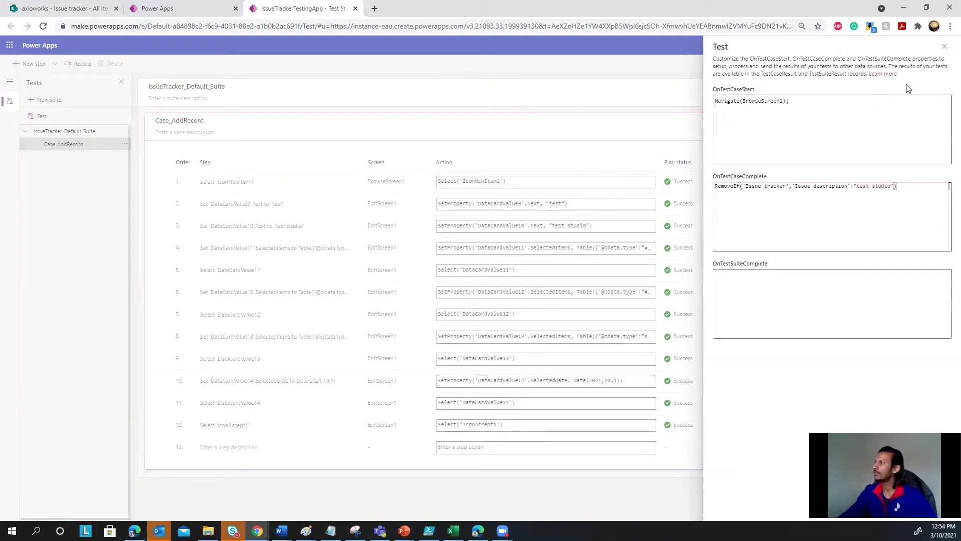
pyautogui.click(945, 48)
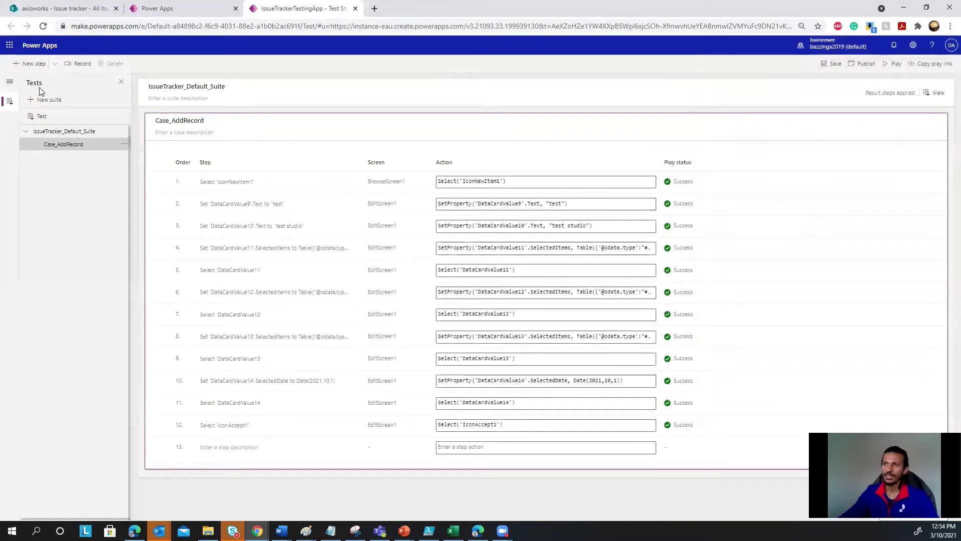
pyautogui.click(40, 117)
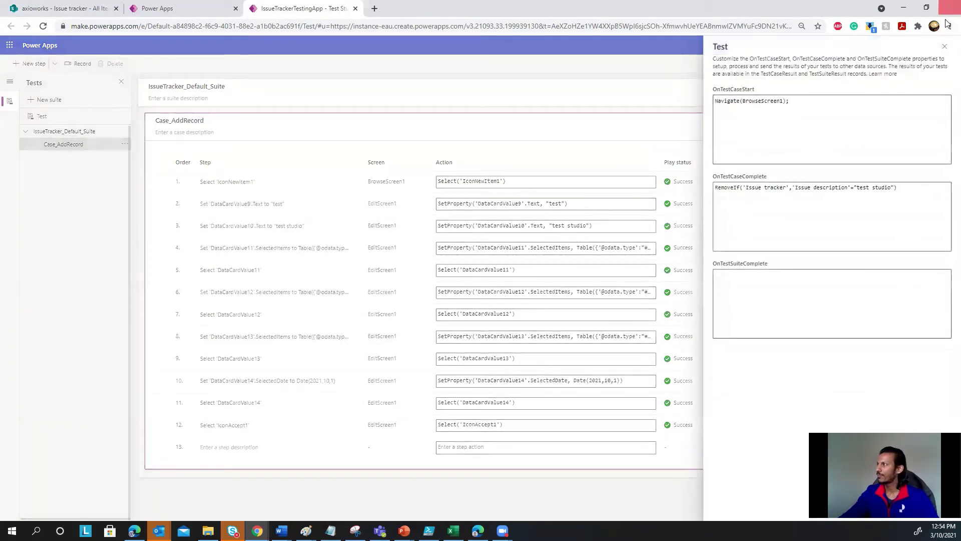
pyautogui.click(945, 47)
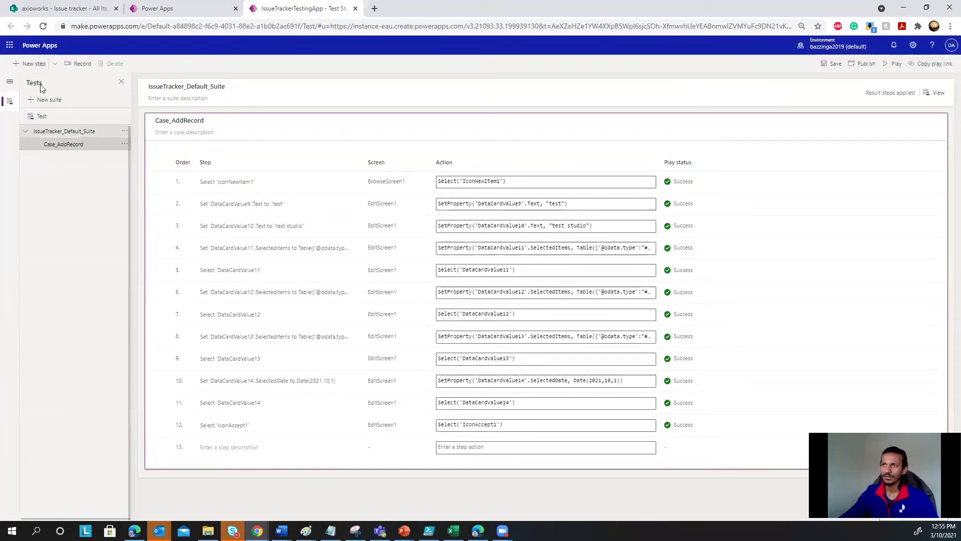
# - Add a new test case to IssueTracker_Default_Suite and rename it Case_RecordDetails
pyautogui.click(34, 64)
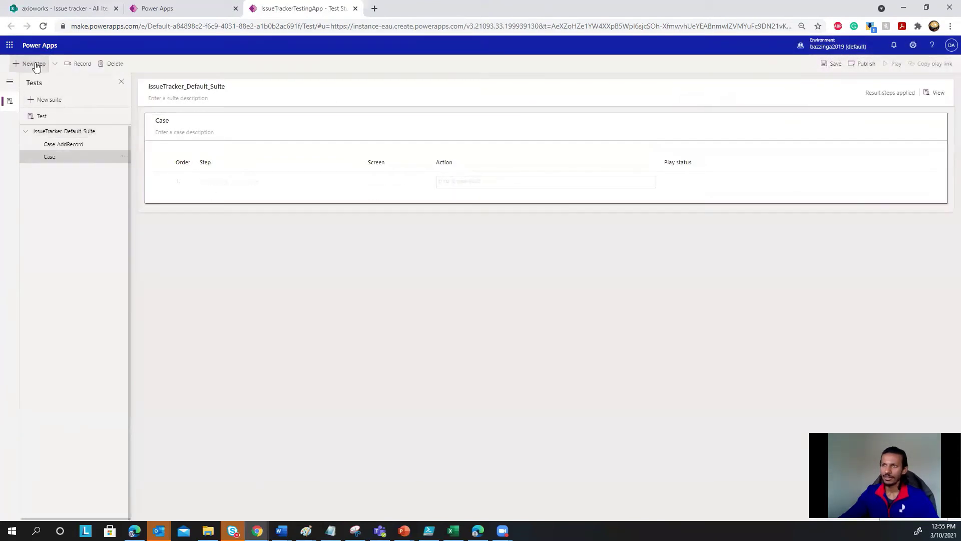
pyautogui.click(125, 157)
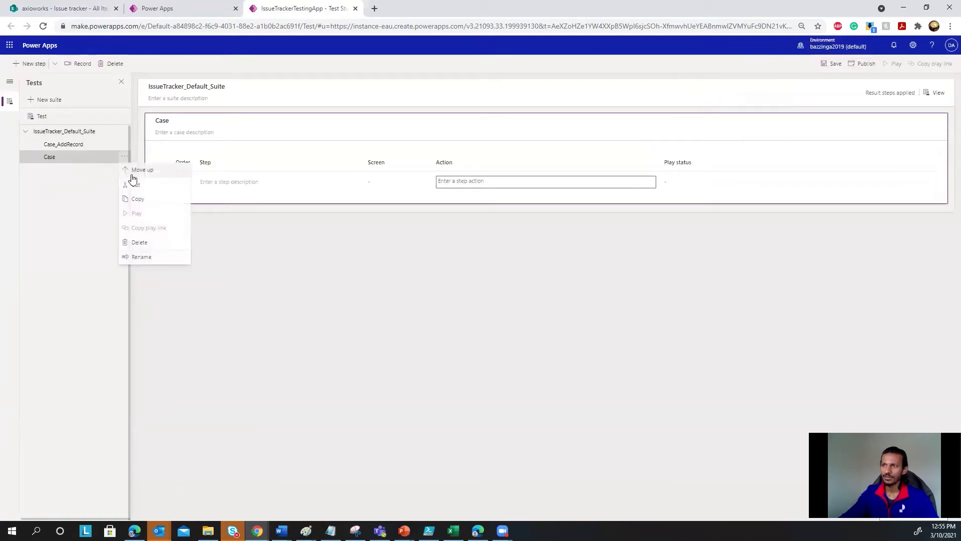
pyautogui.click(143, 256)
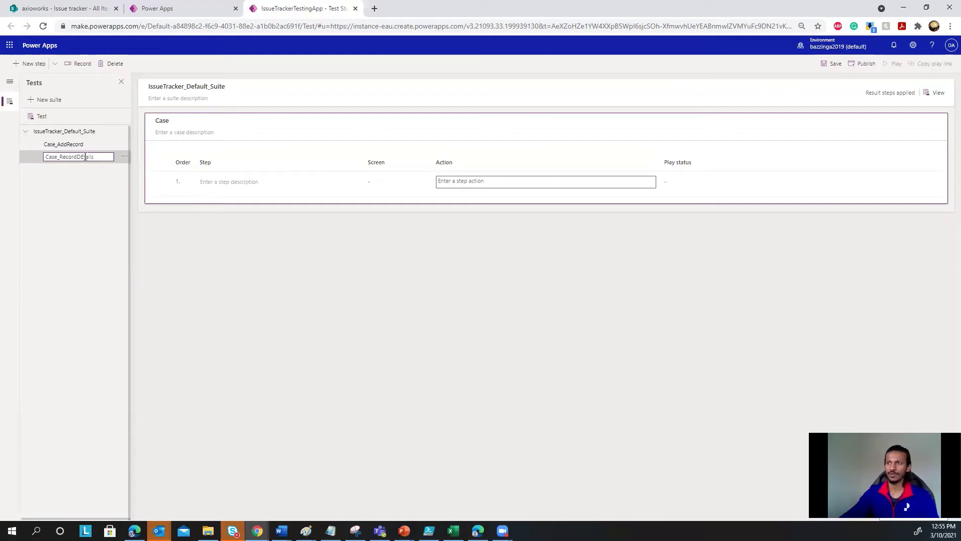
pyautogui.press('BackSpace')
pyautogui.write('e')
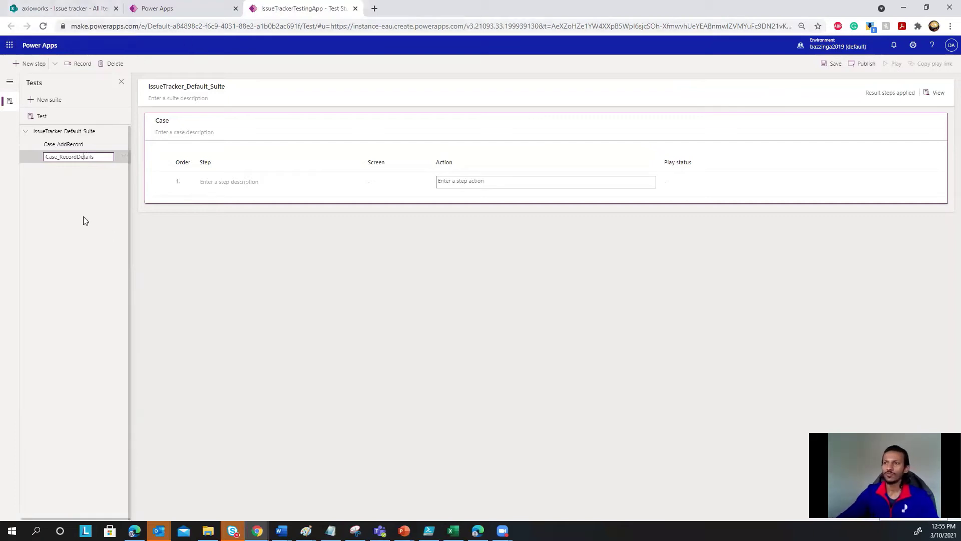
pyautogui.press('Return')
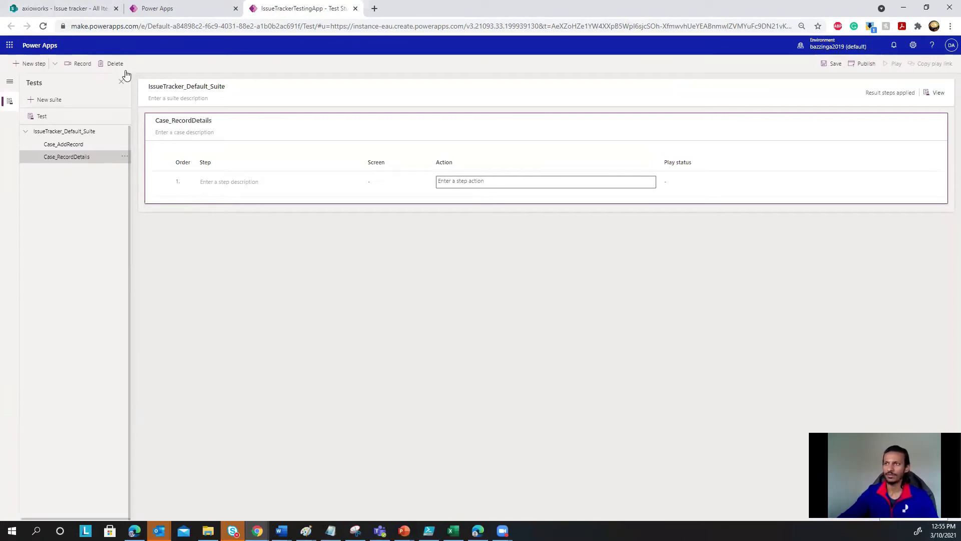
# - Record Case_RecordDetails by viewing the Internet Disconnected issue's details and going back to the issue list, and save the tests
pyautogui.click(79, 65)
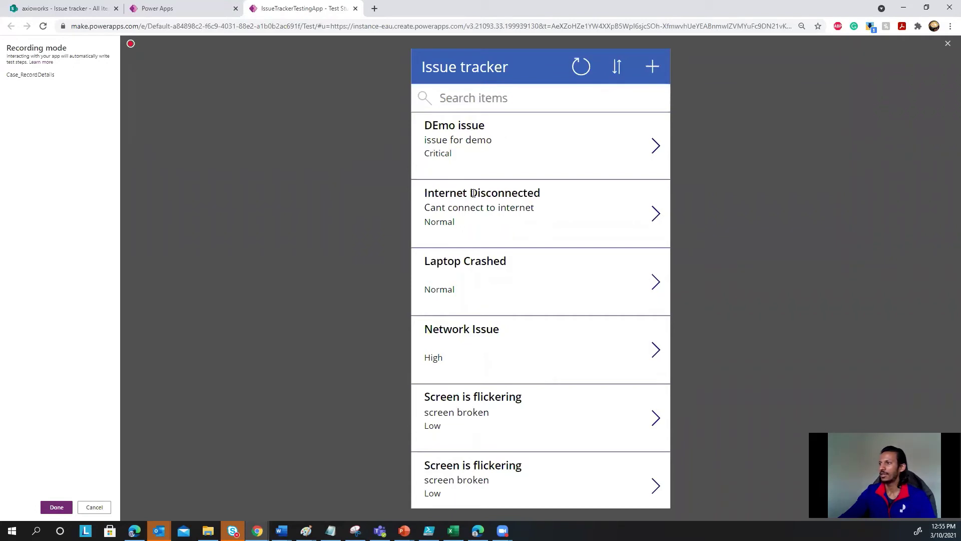
pyautogui.click(656, 213)
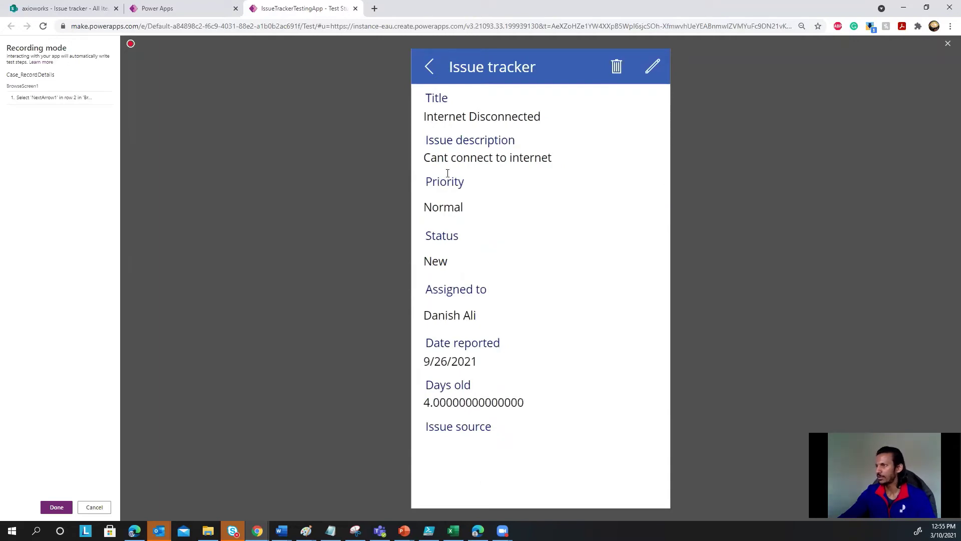
pyautogui.click(429, 70)
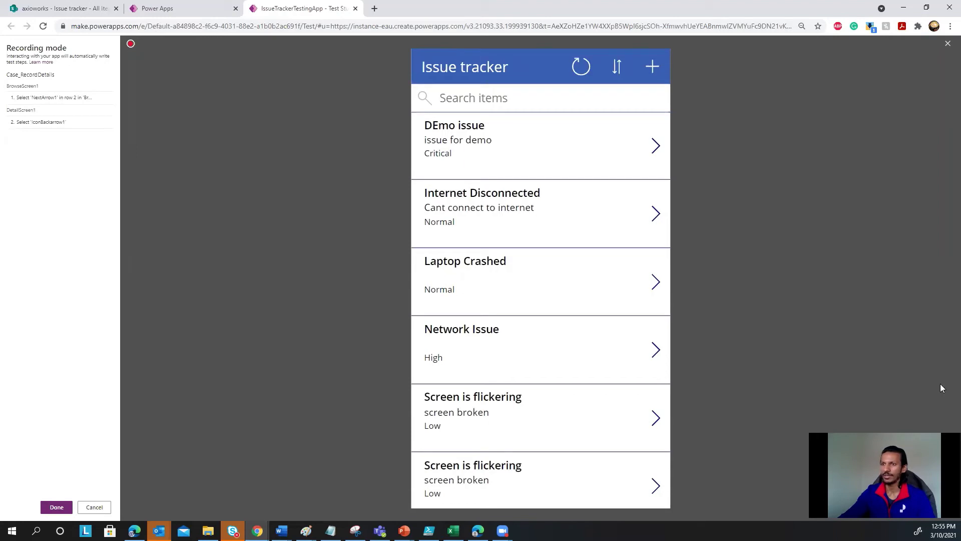
pyautogui.click(57, 507)
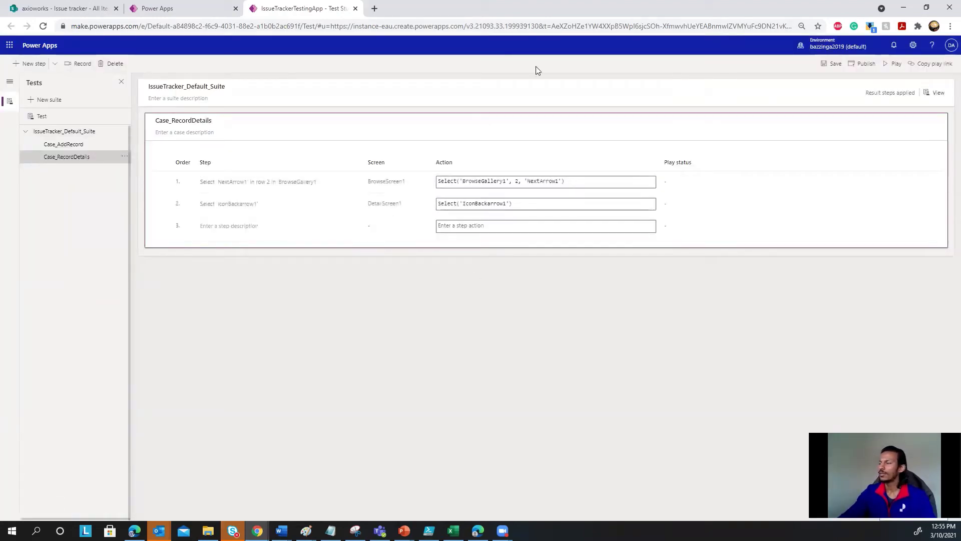
pyautogui.click(832, 64)
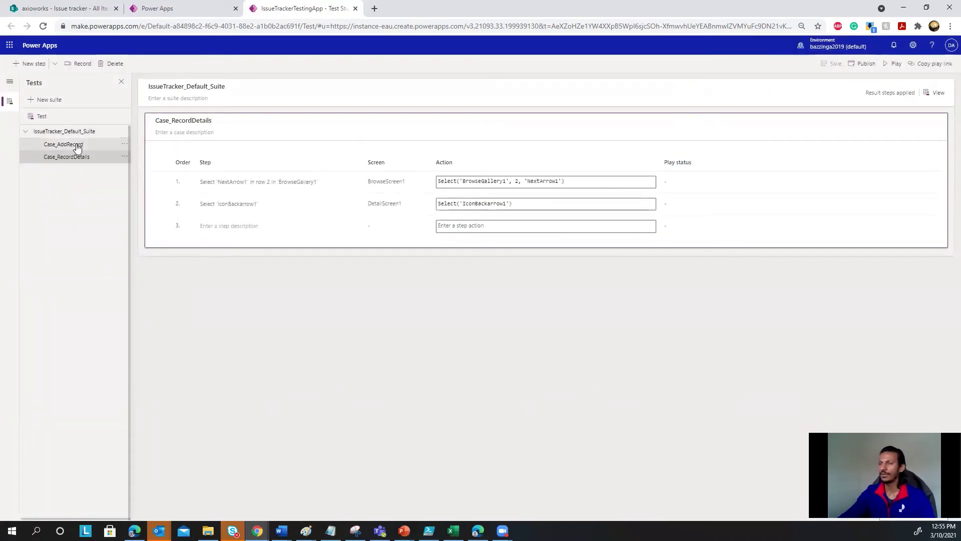
# - Select IssueTracker_Default_Suite and open the test's properties at the empty OnTestSuiteComplete formula
pyautogui.click(90, 133)
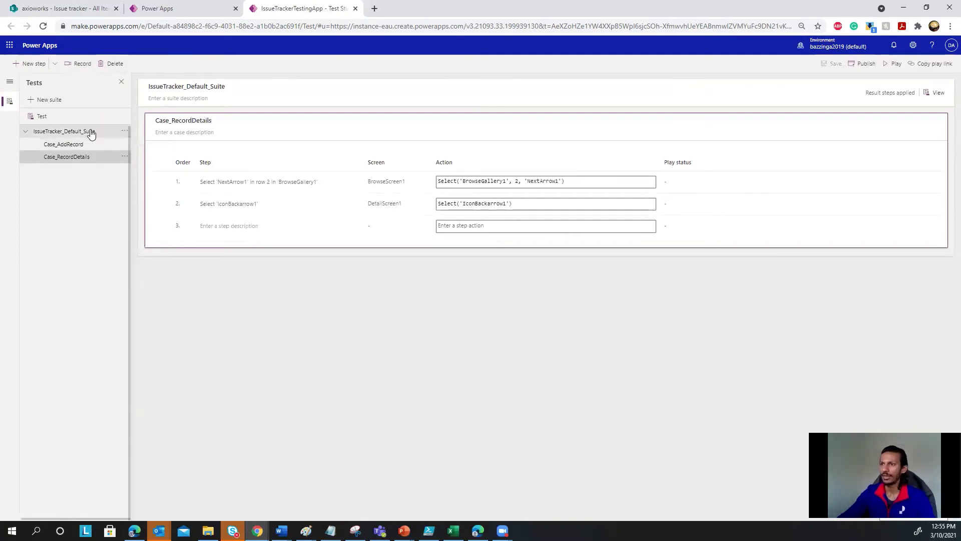
pyautogui.click(928, 94)
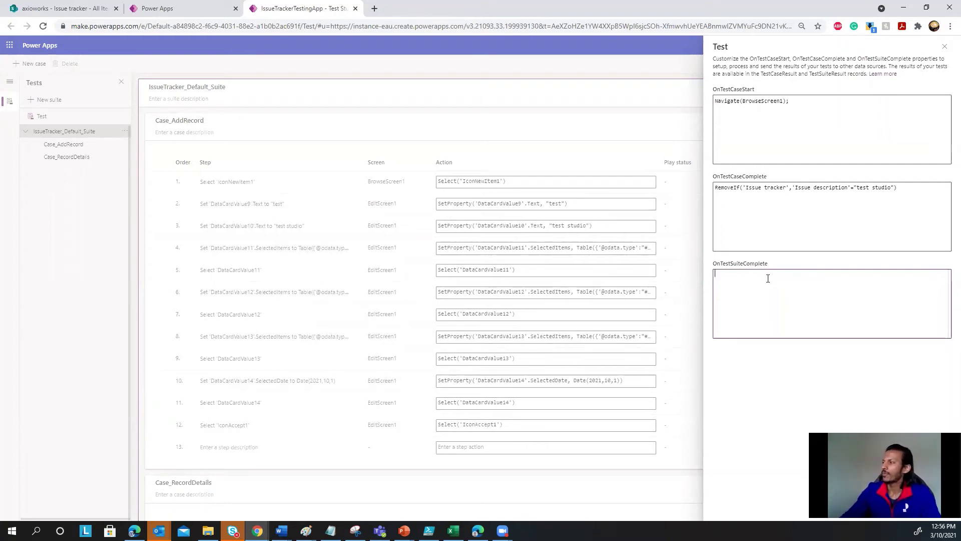
# - Switch to the SharePoint site and open the AppTestSuiteResults list from its site contents to examine the columns
pyautogui.click(73, 10)
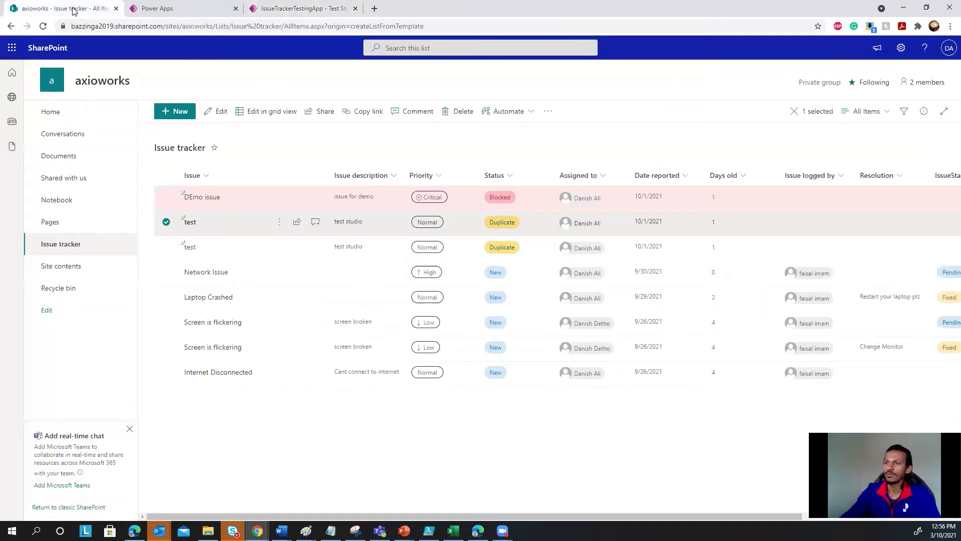
pyautogui.click(67, 270)
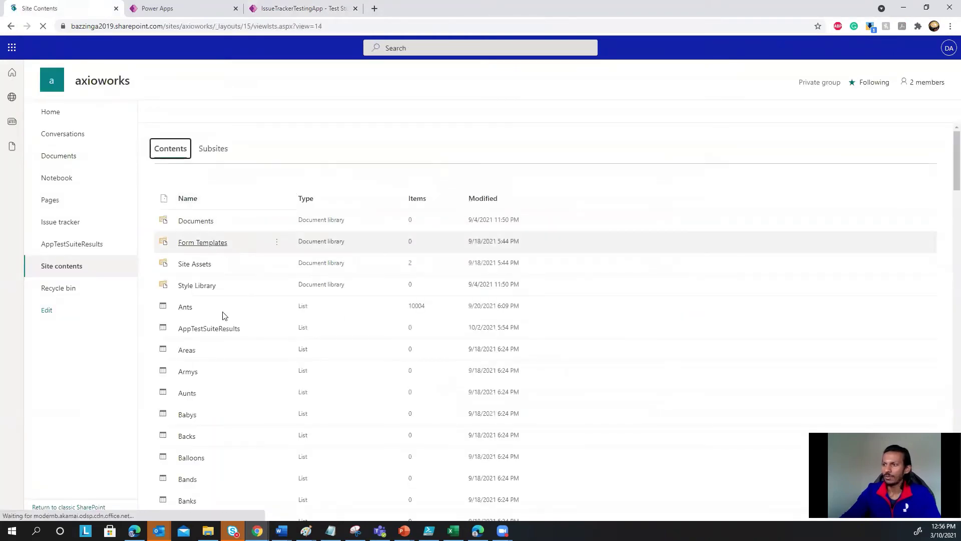
pyautogui.click(209, 328)
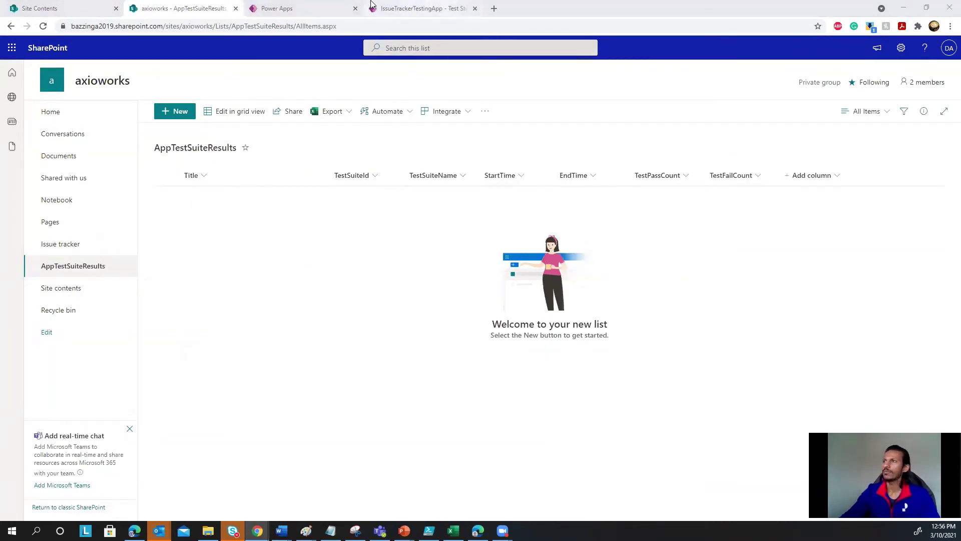
pyautogui.click(426, 8)
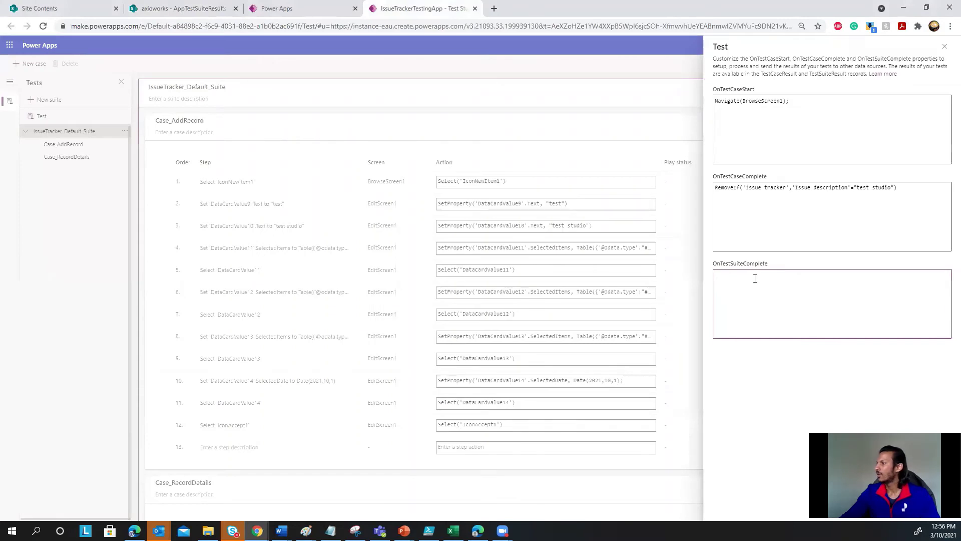
pyautogui.hotkey('ctrl', 'v')
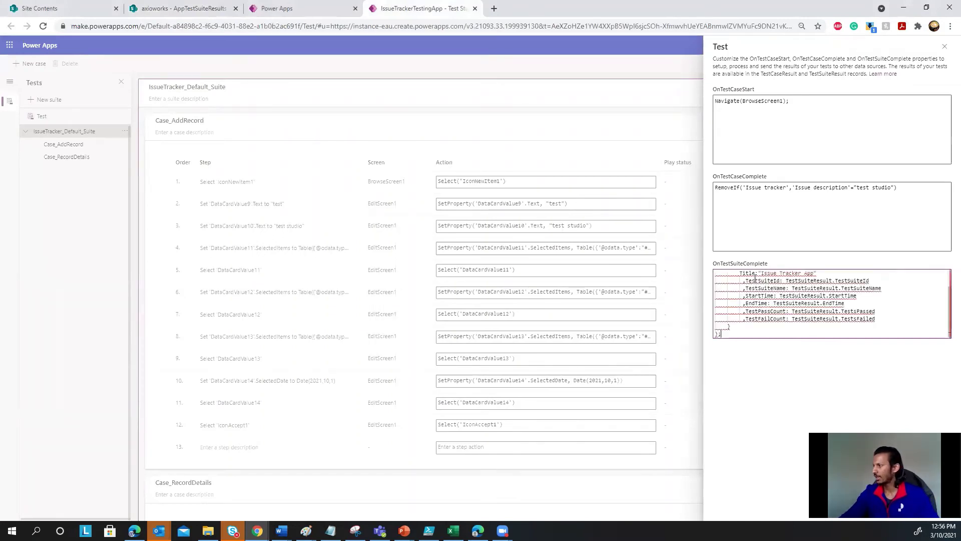
pyautogui.scroll(1, 792, 284)
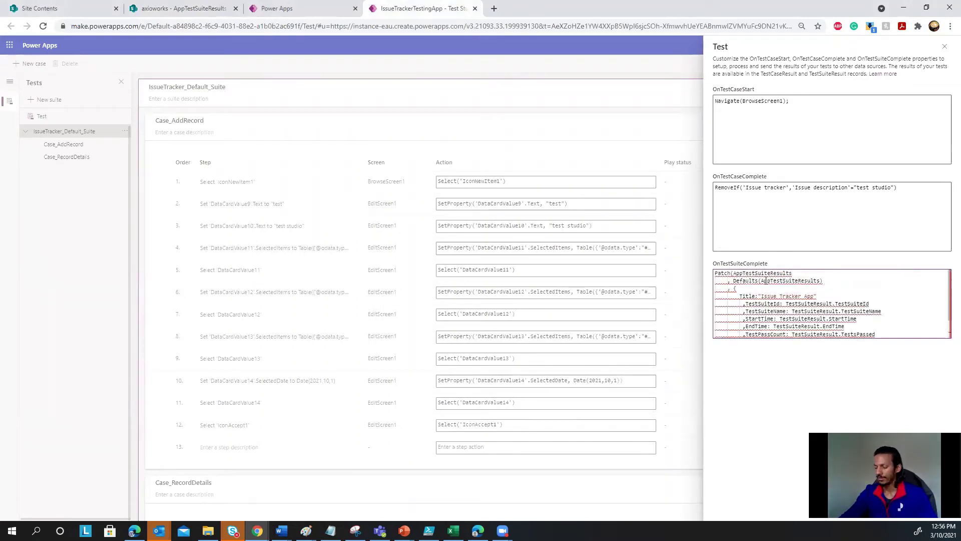
pyautogui.hotkey('ctrl', 'a')
pyautogui.press('Delete')
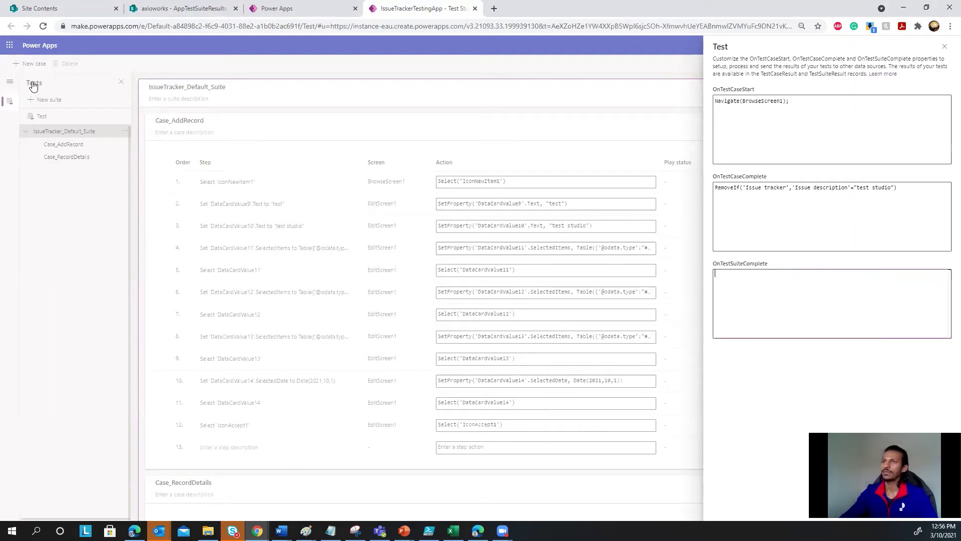
pyautogui.click(945, 46)
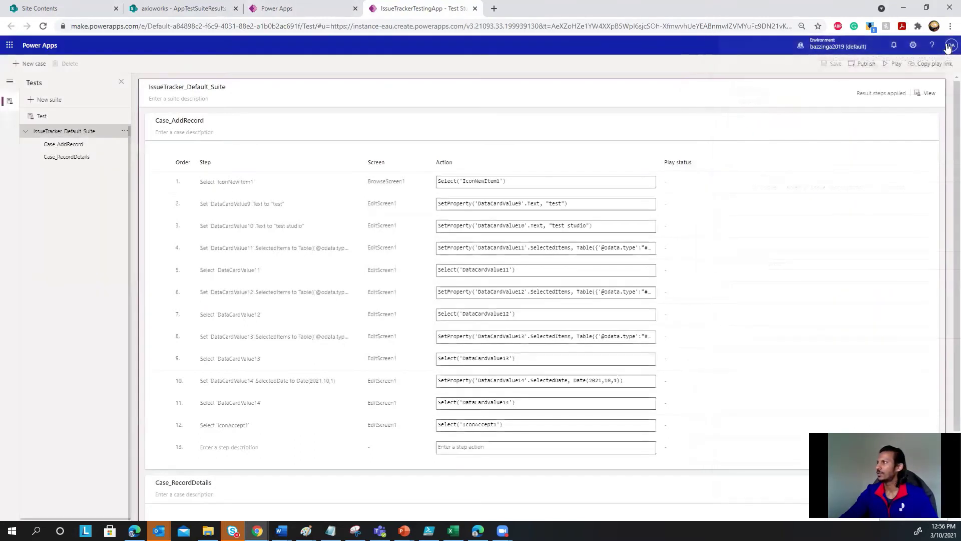
# - Switch to the app editor and add the AppTestSuiteResults list from the axioworks SharePoint site as a data source
pyautogui.click(309, 6)
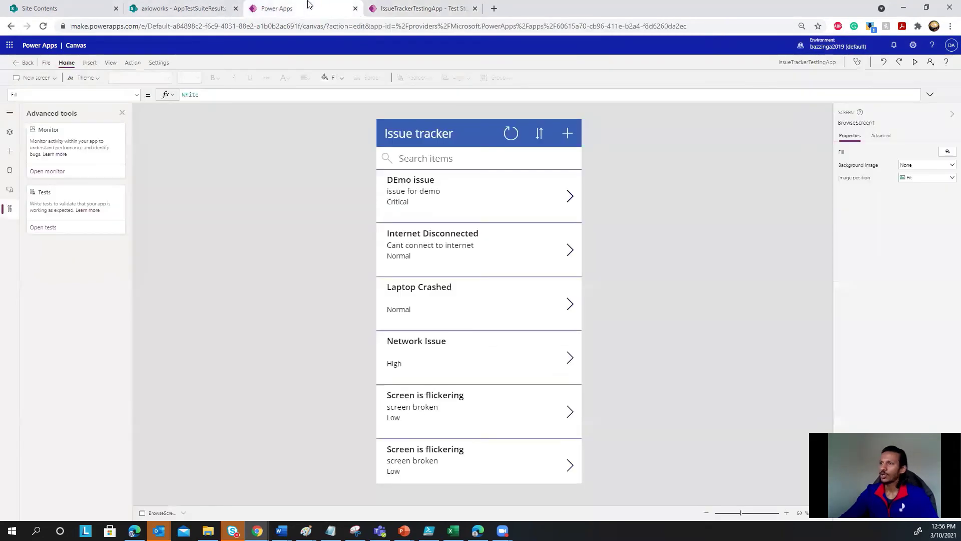
pyautogui.click(9, 170)
pyautogui.click(61, 143)
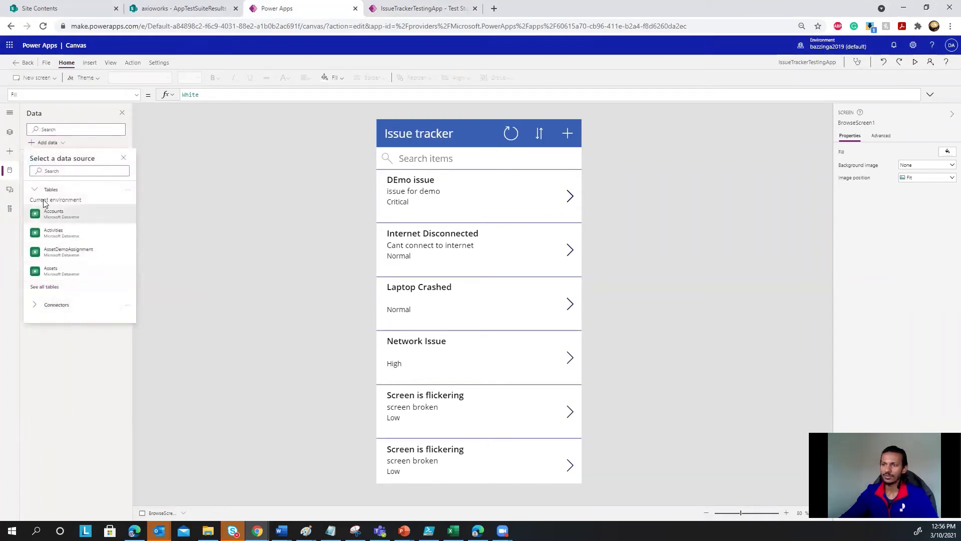
pyautogui.click(45, 307)
pyautogui.scroll(-2, 85, 308)
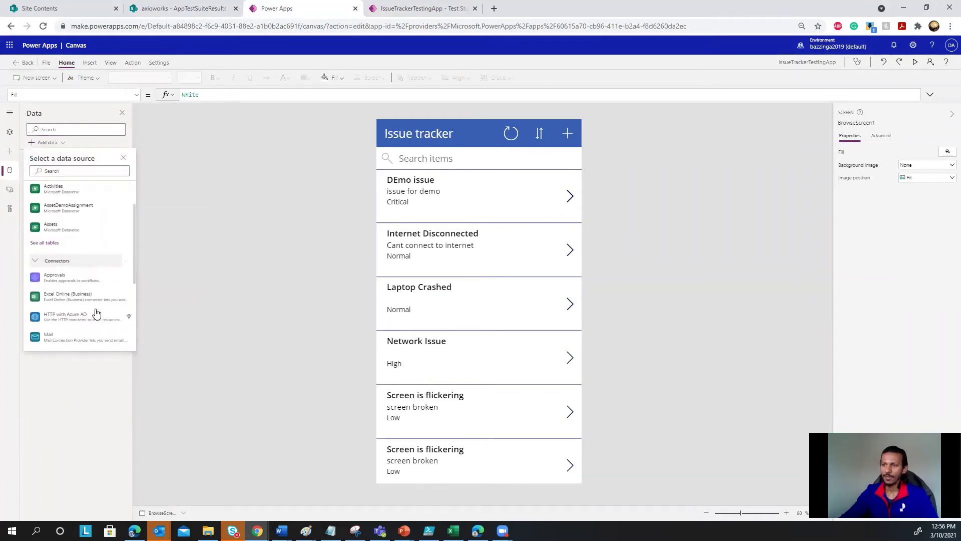
pyautogui.scroll(-3, 80, 295)
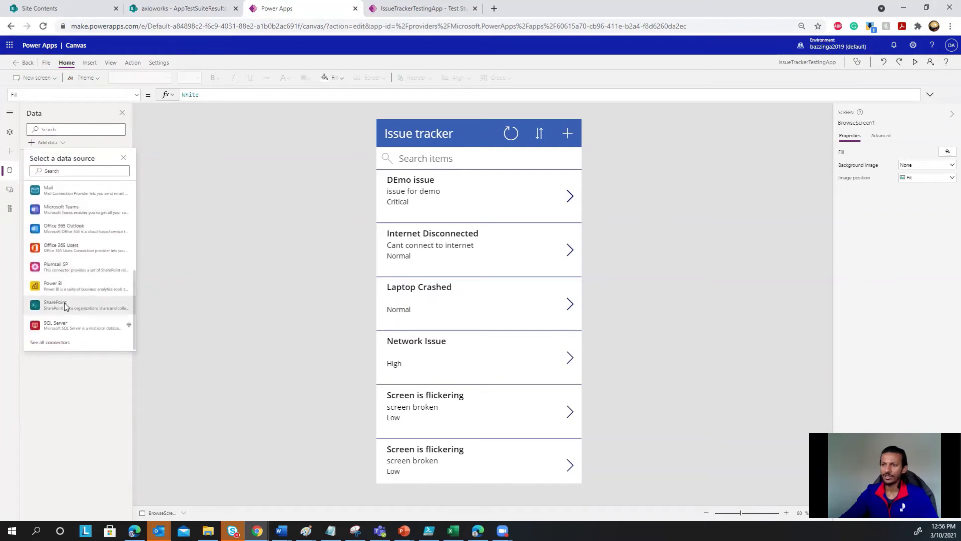
pyautogui.click(68, 306)
pyautogui.click(83, 207)
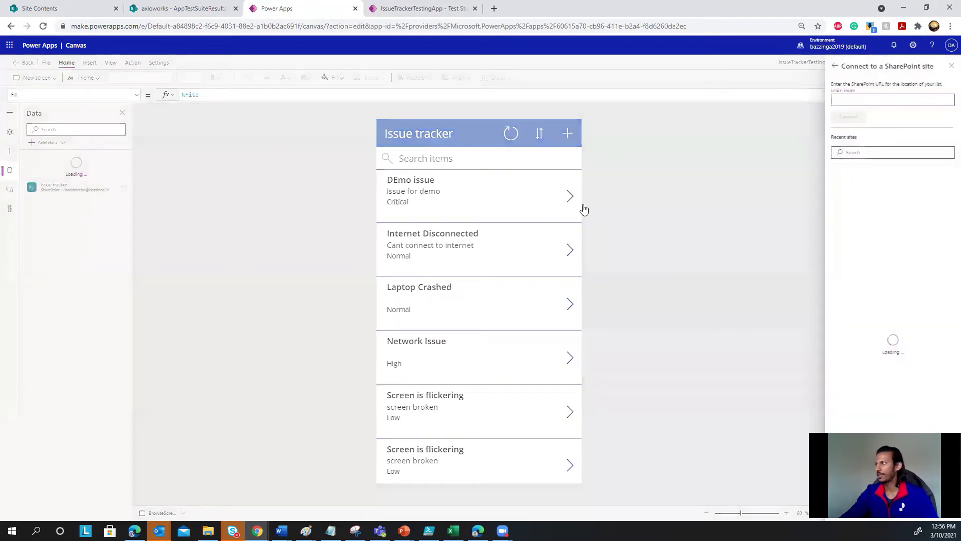
pyautogui.click(887, 187)
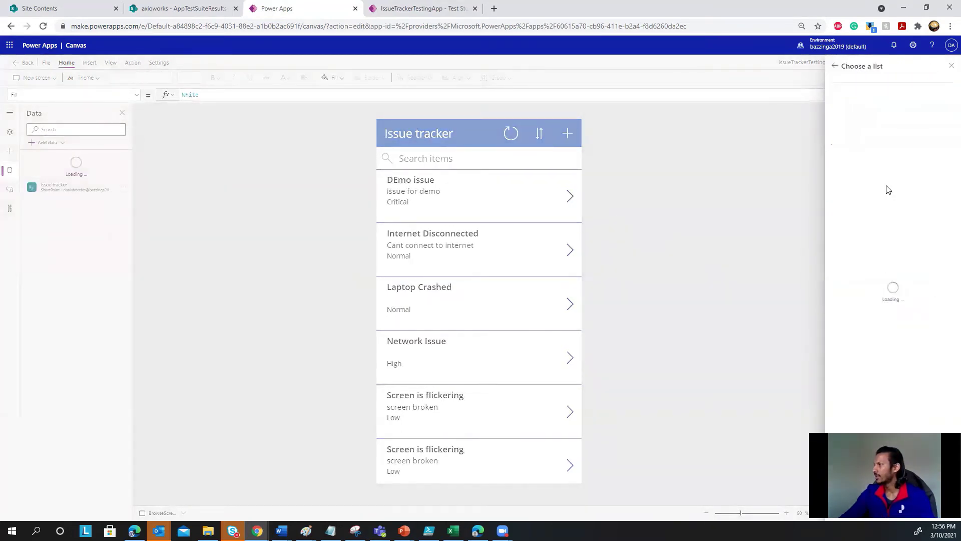
pyautogui.click(837, 121)
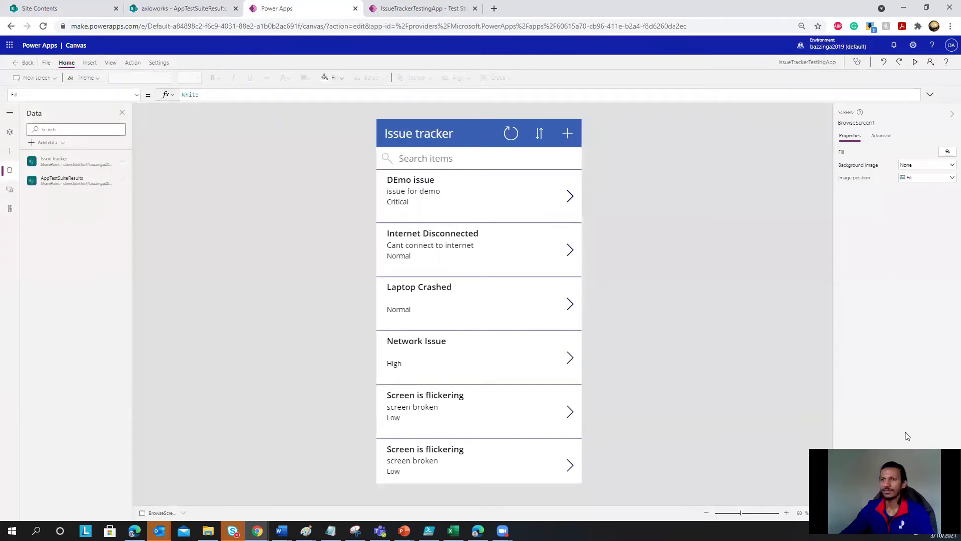
# - Save IssueTrackerTestingApp and publish this version
pyautogui.click(46, 62)
pyautogui.click(100, 172)
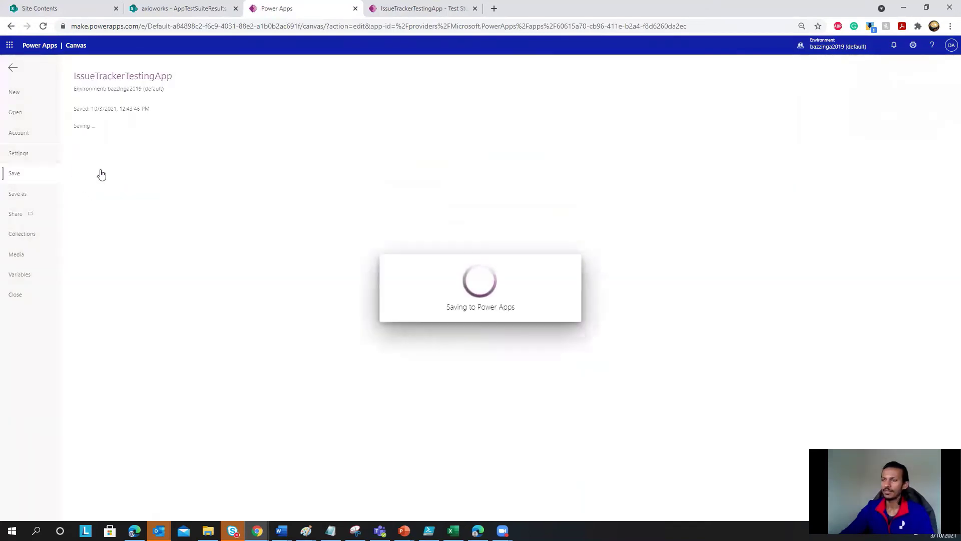
pyautogui.click(104, 151)
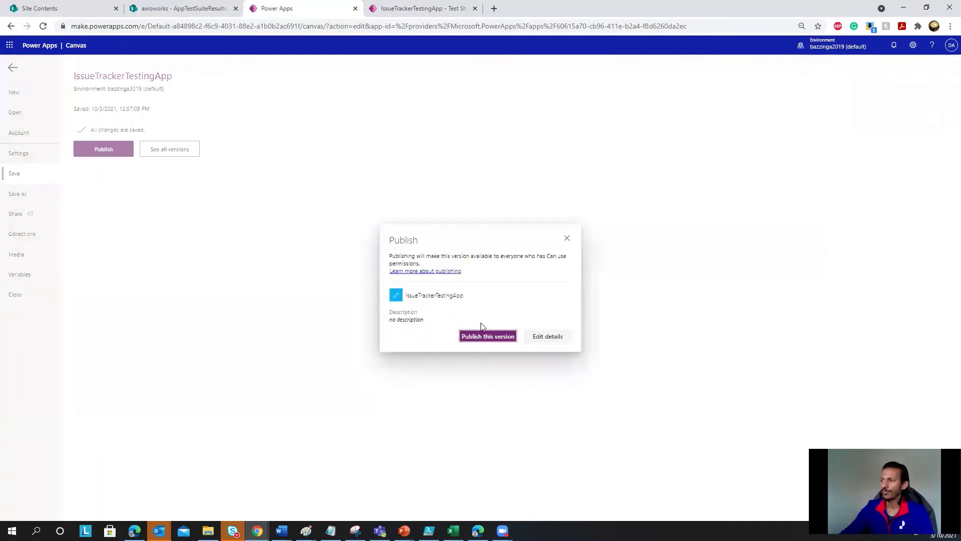
pyautogui.click(488, 336)
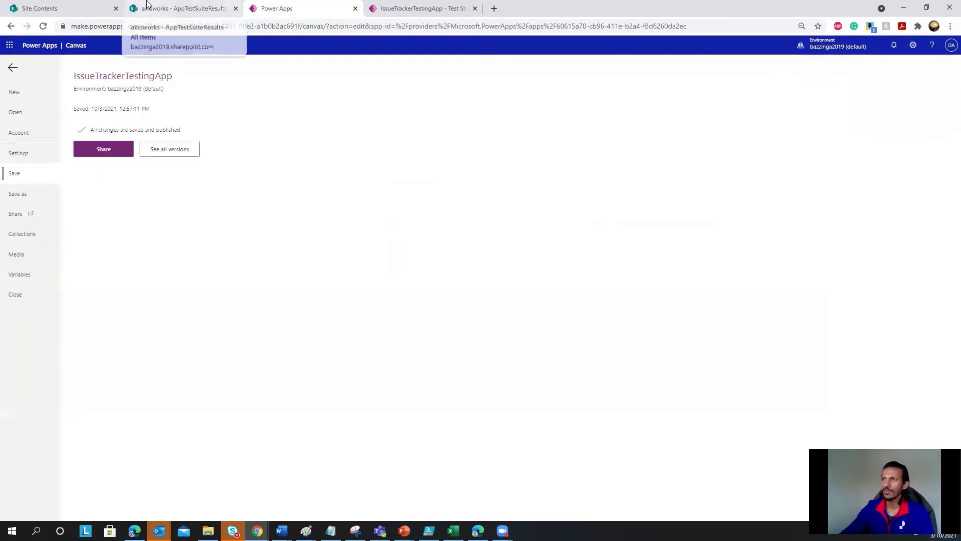
# - In Test Studio, set OnTestSuiteComplete to Patch AppTestSuiteResults with Title "Issue Tracker App" and TestSuiteResult's suite ID, name, start time, end time, passed and failed counts
pyautogui.click(407, 5)
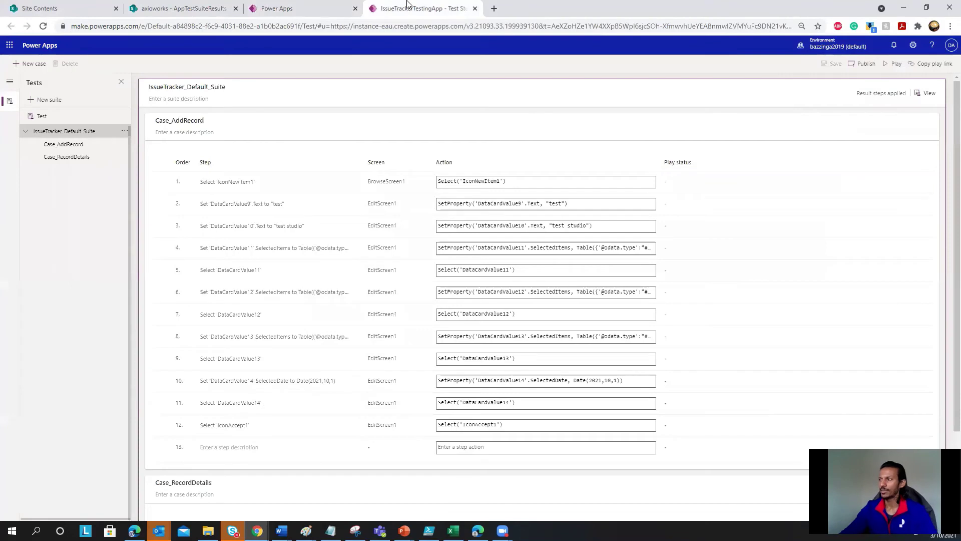
pyautogui.click(929, 94)
pyautogui.click(841, 294)
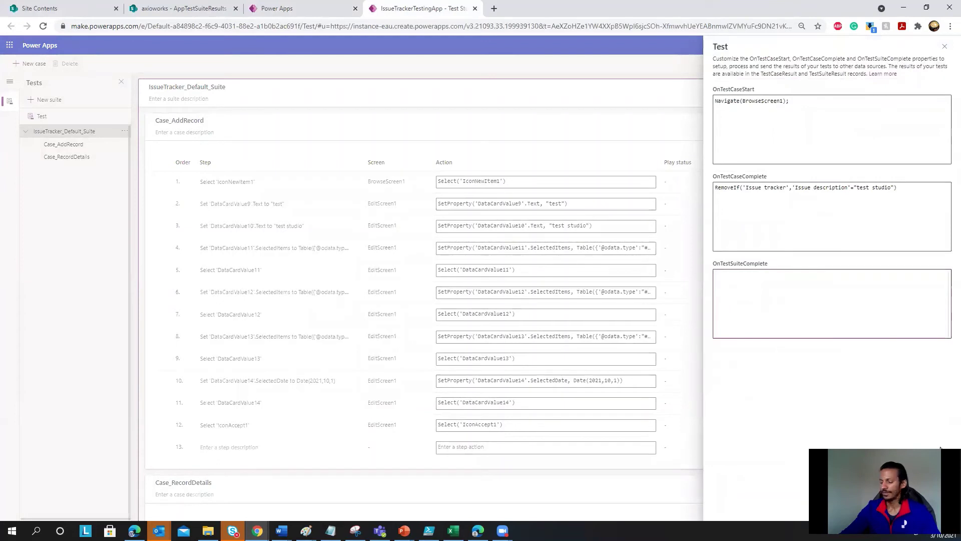
pyautogui.hotkey('ctrl', 'v')
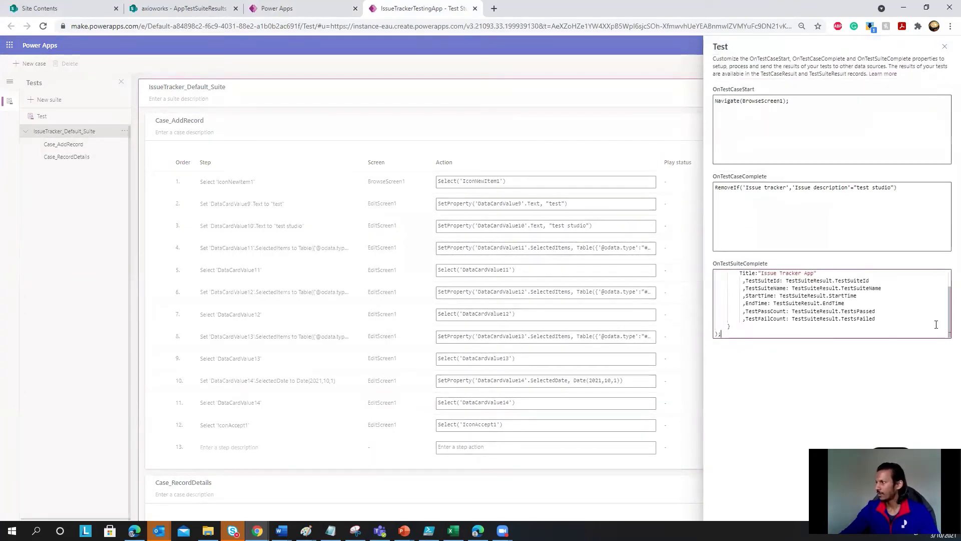
# - Examine the OnTestSuiteComplete Patch formula's target list and field mappings, and the TestCaseResult and TestSuiteResult records named in the description
pyautogui.scroll(2, 905, 318)
pyautogui.click(775, 274)
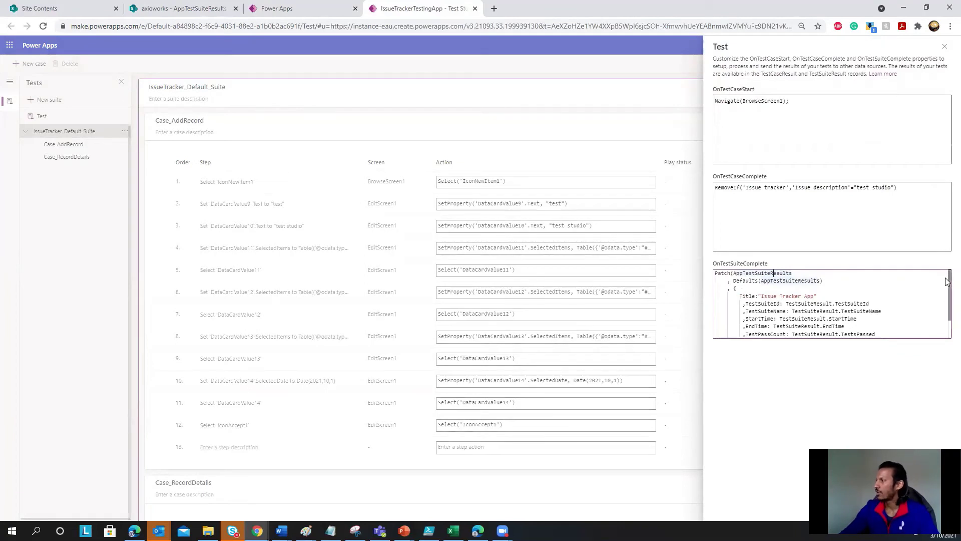
pyautogui.moveTo(734, 274); pyautogui.dragTo(796, 273)
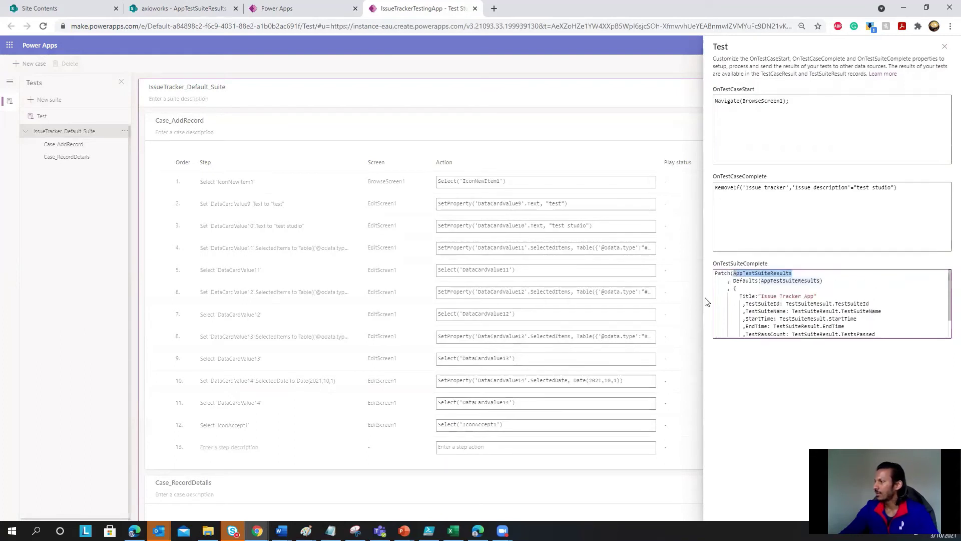
pyautogui.moveTo(737, 296); pyautogui.dragTo(874, 318)
pyautogui.scroll(-1, 889, 314)
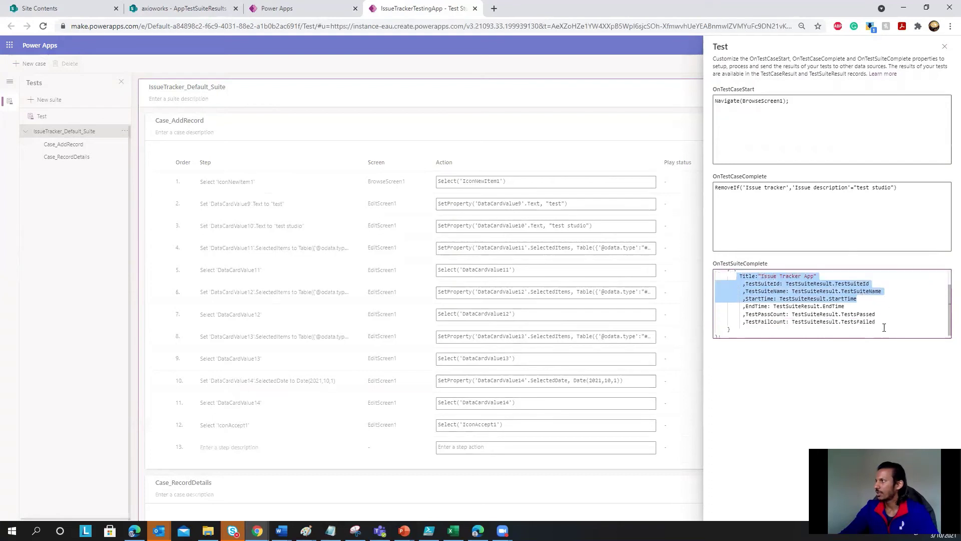
pyautogui.click(764, 76)
pyautogui.doubleClick(779, 73)
pyautogui.doubleClick(828, 73)
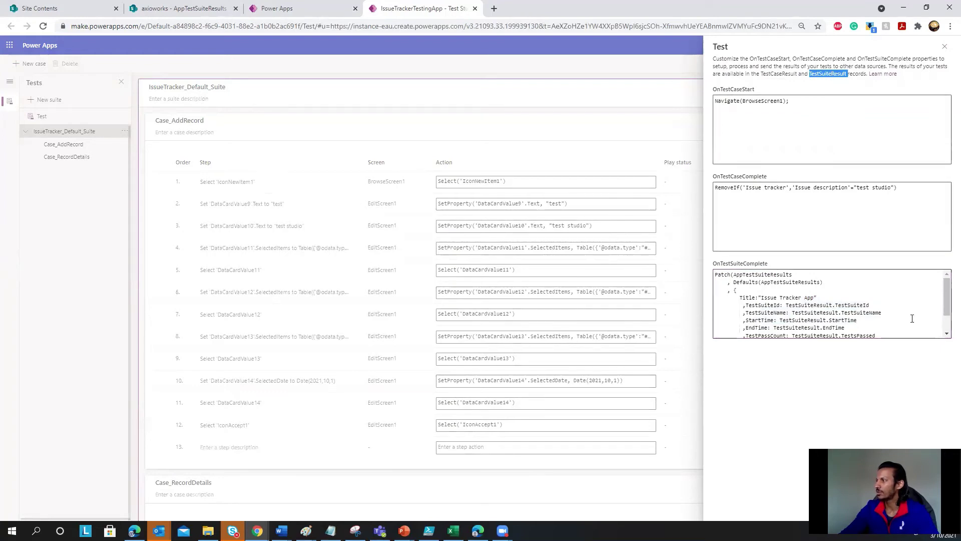
pyautogui.moveTo(946, 291); pyautogui.dragTo(946, 303)
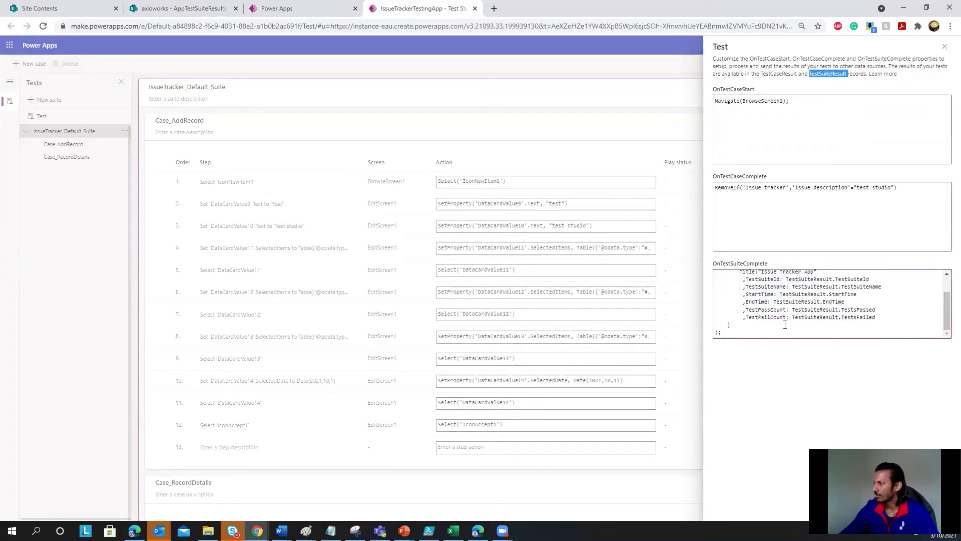
pyautogui.moveTo(883, 316); pyautogui.dragTo(797, 310)
pyautogui.scroll(-2, 816, 312)
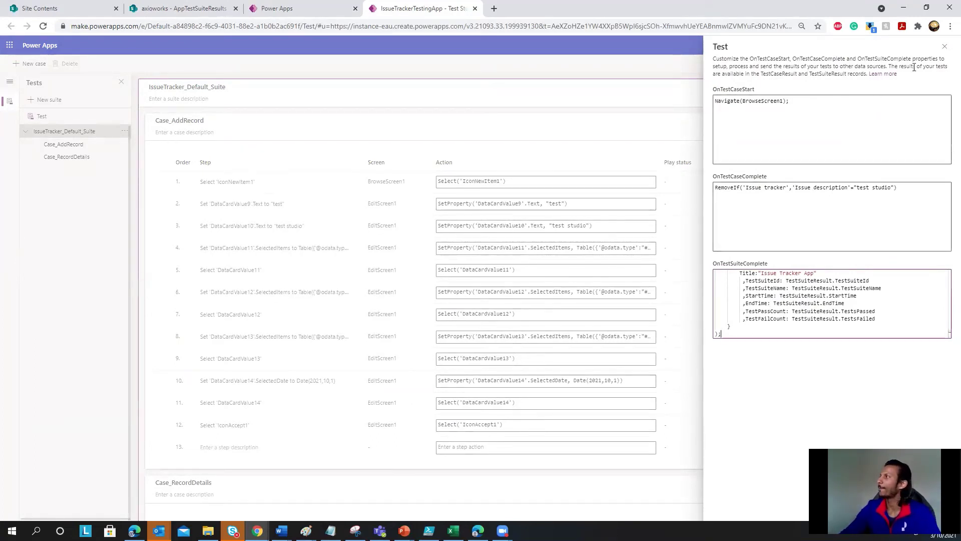
# - Close the test's properties and publish the updated tests
pyautogui.click(946, 48)
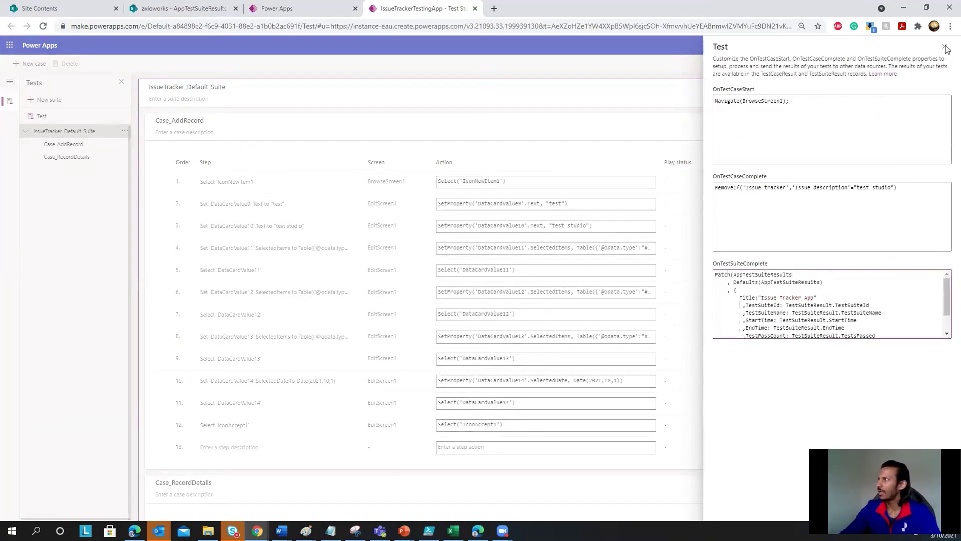
pyautogui.click(946, 48)
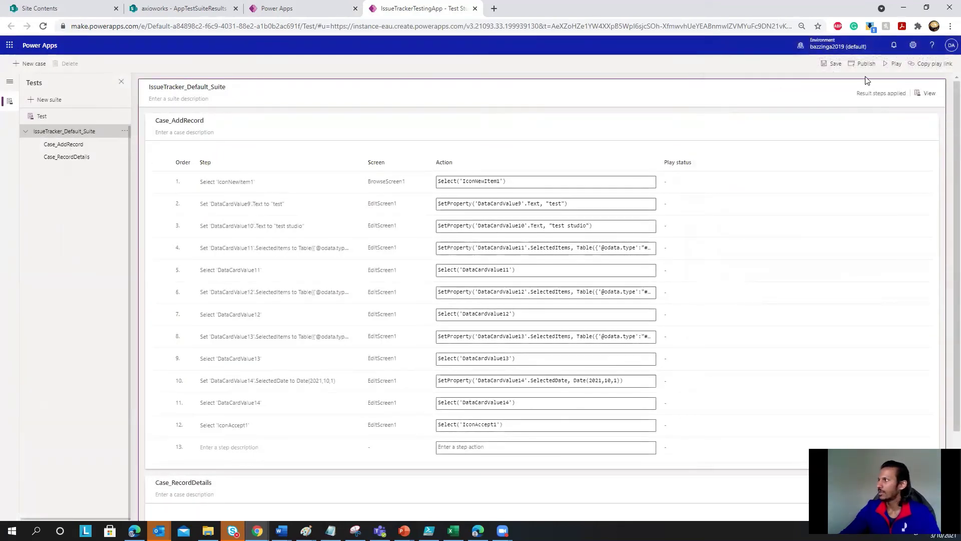
pyautogui.click(863, 63)
pyautogui.click(481, 298)
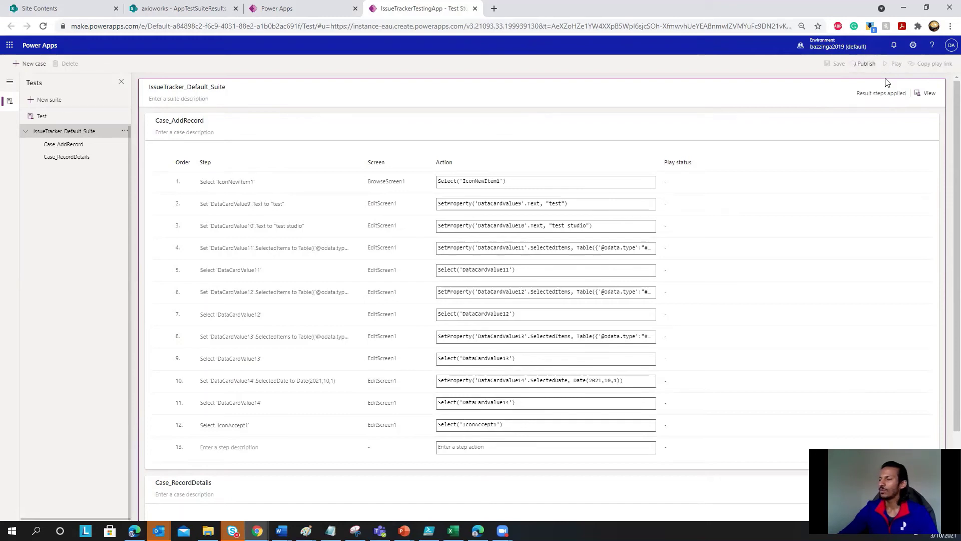
# - Play IssueTracker_Default_Suite to the end, finish the run, and review the play status of both test cases
pyautogui.scroll(-3, 798, 174)
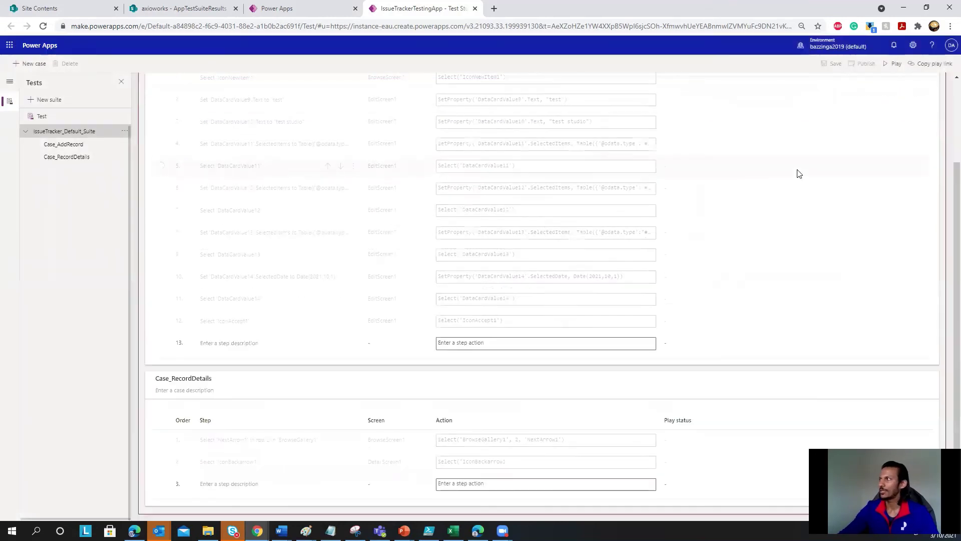
pyautogui.click(893, 65)
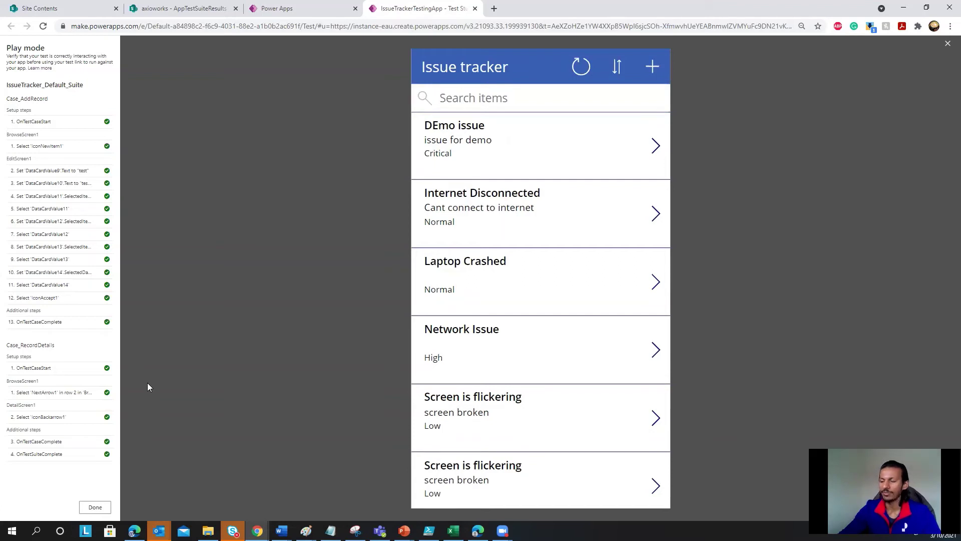
pyautogui.click(95, 507)
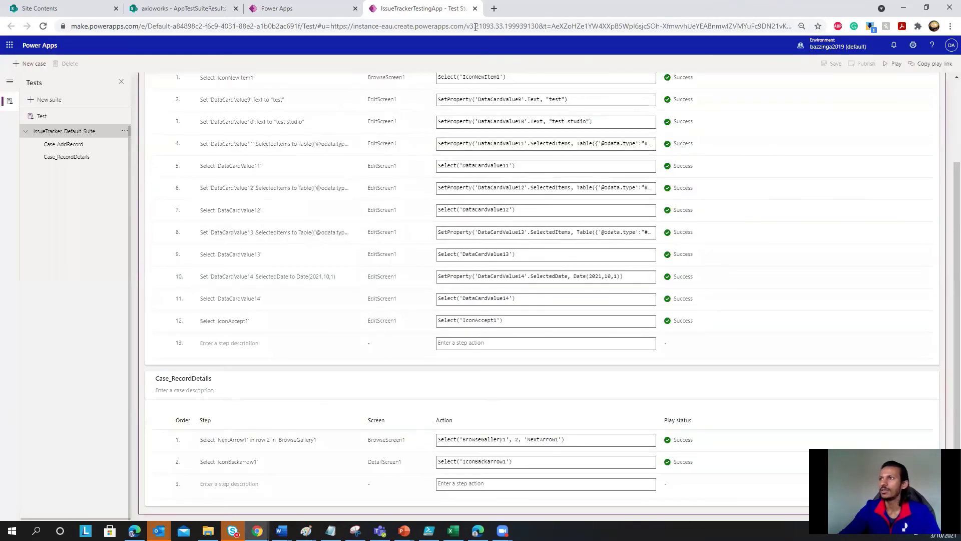
pyautogui.scroll(3, 945, 301)
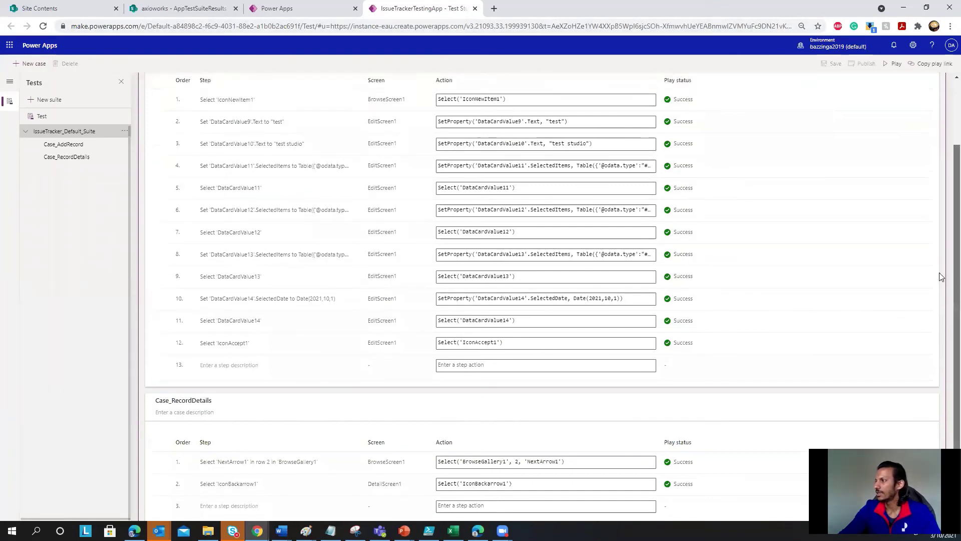
pyautogui.scroll(-2, 690, 398)
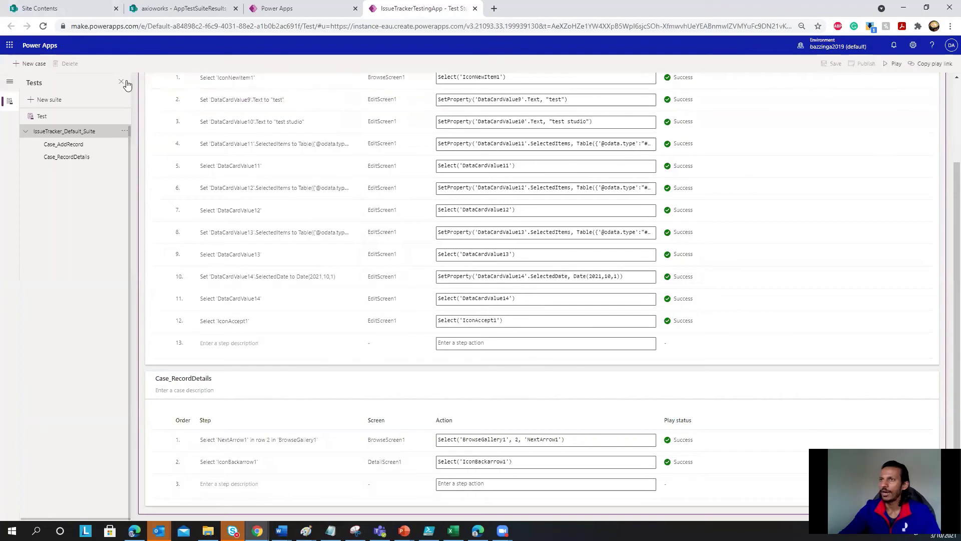
# - Switch to the SharePoint AppTestSuiteResults list, reload it, and select the Issue Tracker App record to check the logged results
pyautogui.click(151, 6)
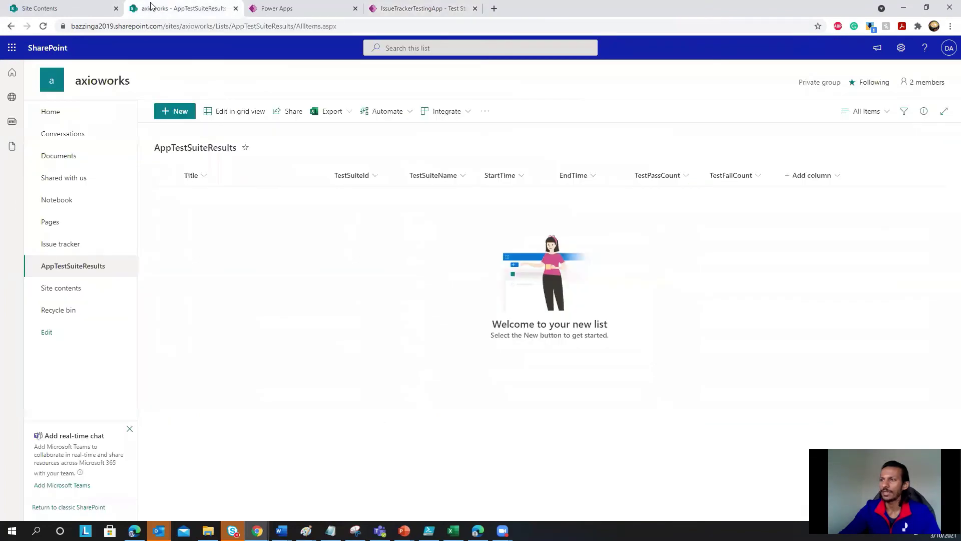
pyautogui.click(43, 26)
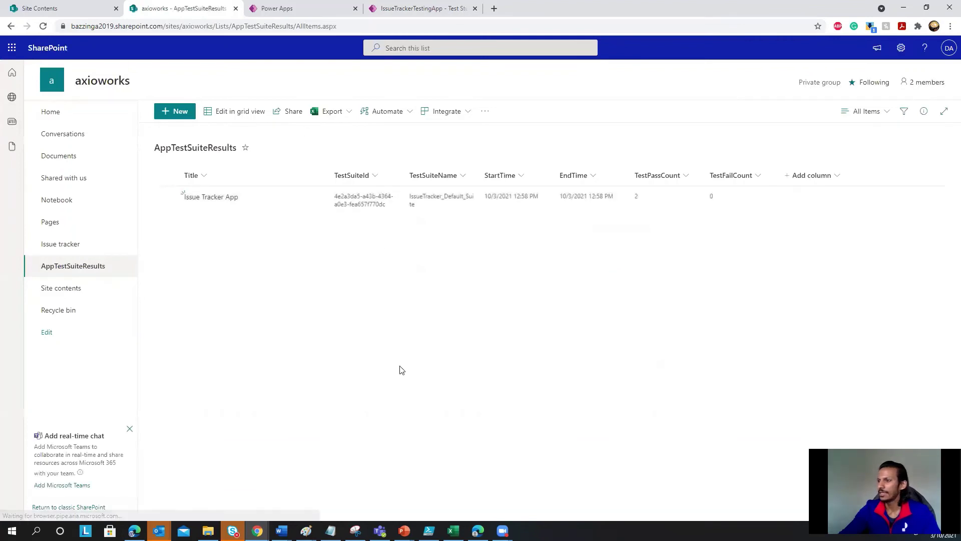
pyautogui.click(261, 200)
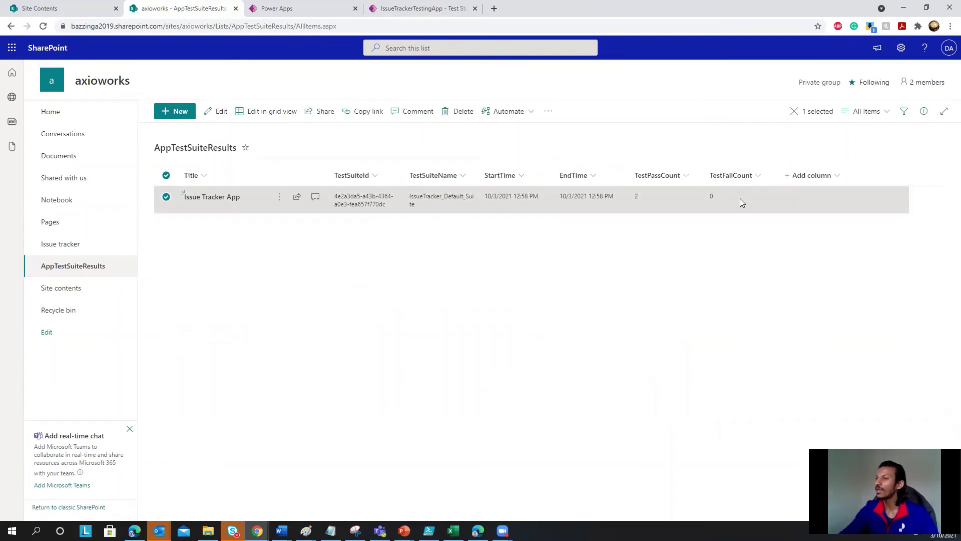
# - Switch to Test Studio and review the play status of the Case_AddRecord steps
pyautogui.click(296, 10)
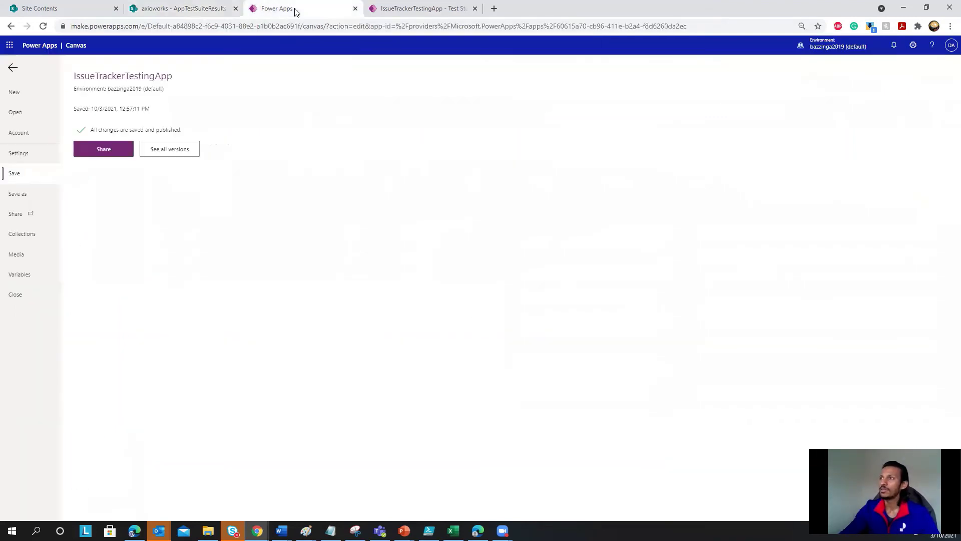
pyautogui.click(386, 11)
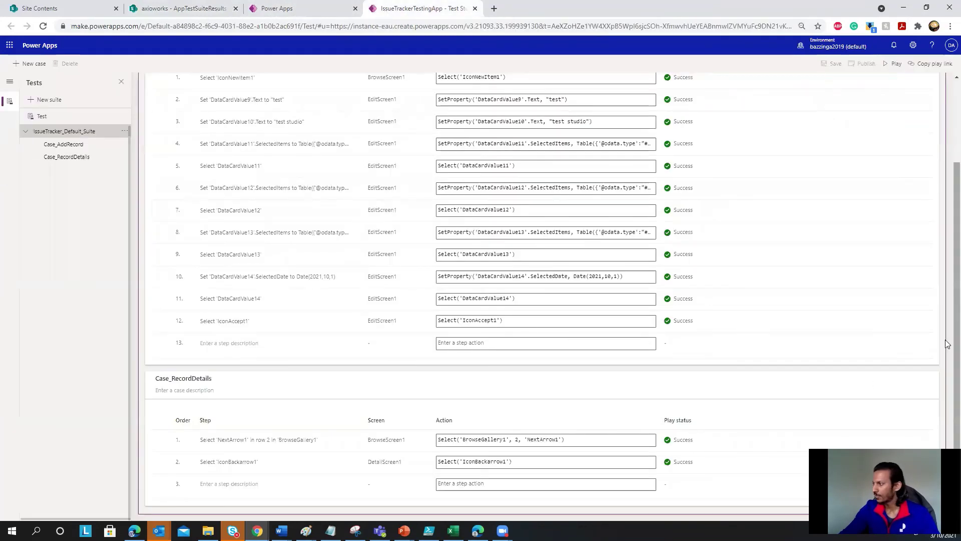
pyautogui.scroll(2, 948, 322)
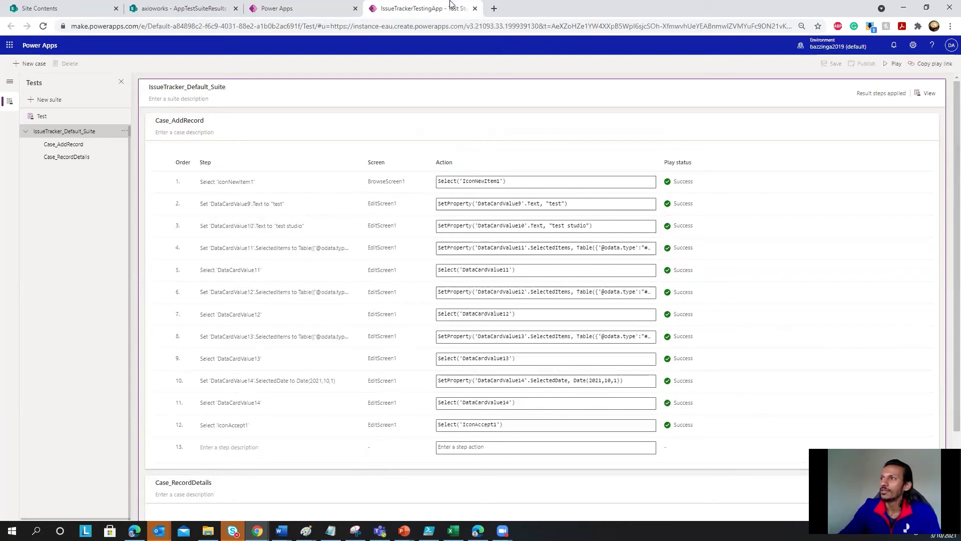
# - In the app editor, comment out the Navigate call to EditScreen1 in the new-item icon's OnSelect formula, on its own line
pyautogui.click(290, 5)
pyautogui.click(12, 67)
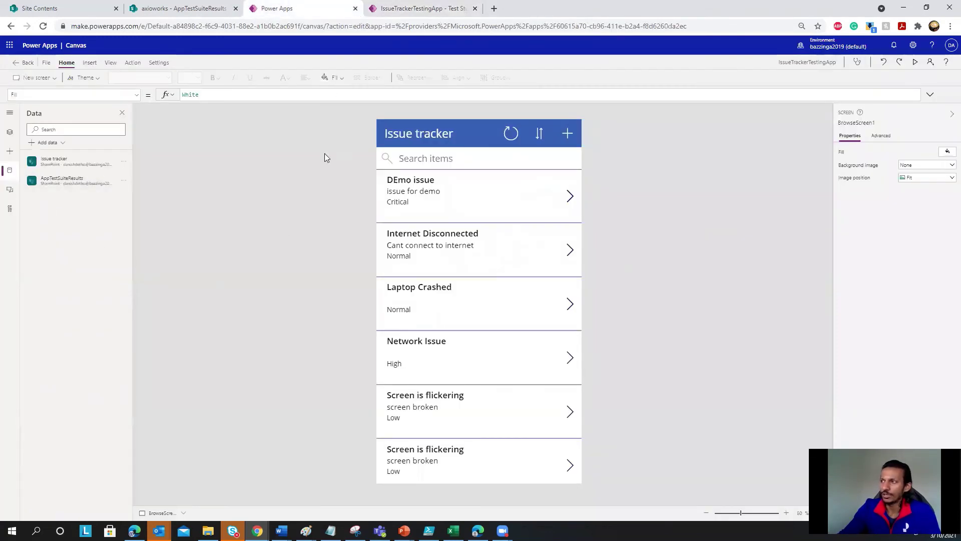
pyautogui.click(567, 134)
pyautogui.moveTo(611, 100); pyautogui.dragTo(614, 171)
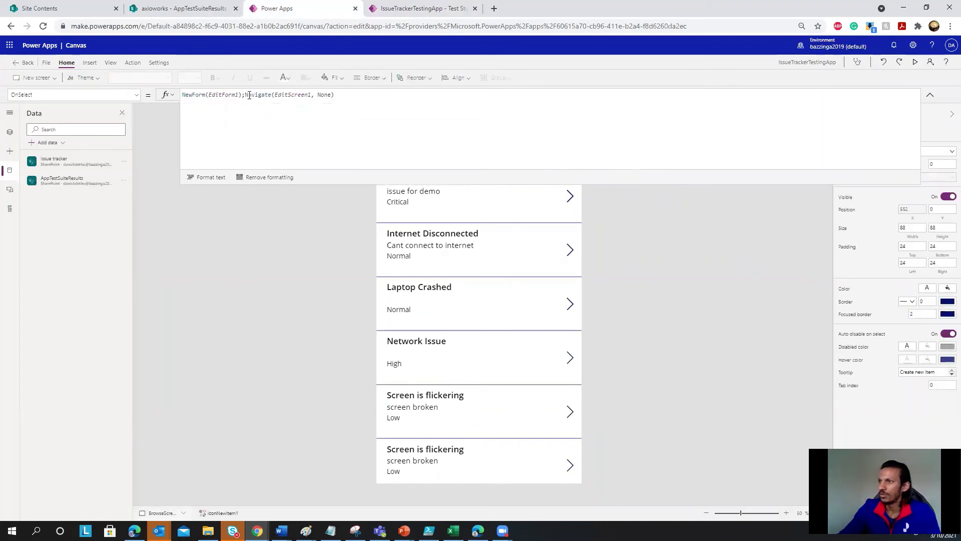
pyautogui.click(248, 95)
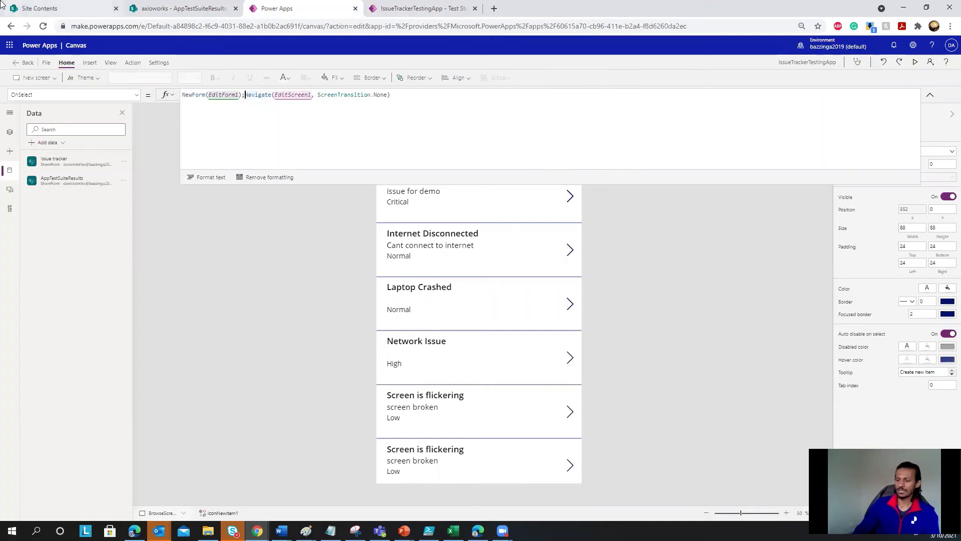
pyautogui.hotkey('shift', 'Return')
pyautogui.write('//')
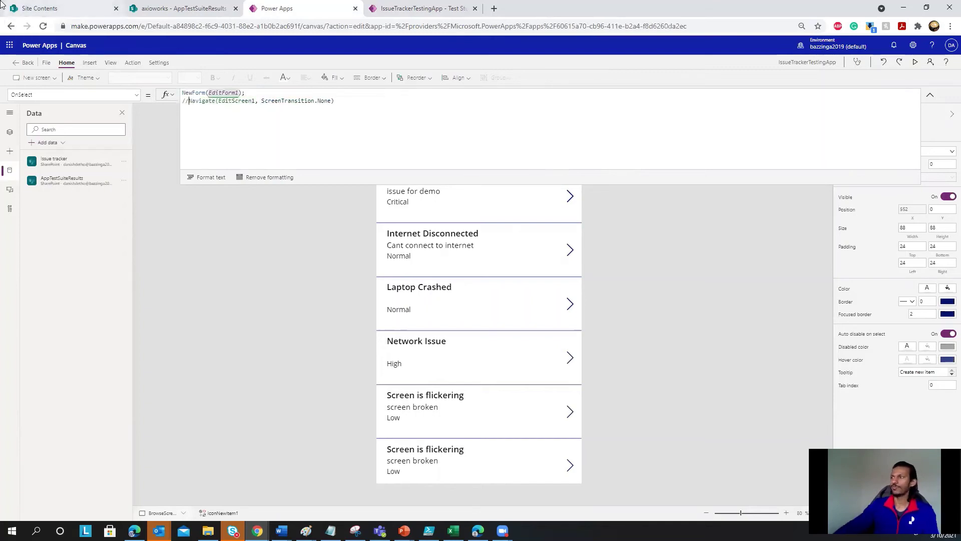
pyautogui.moveTo(653, 183); pyautogui.dragTo(635, 109)
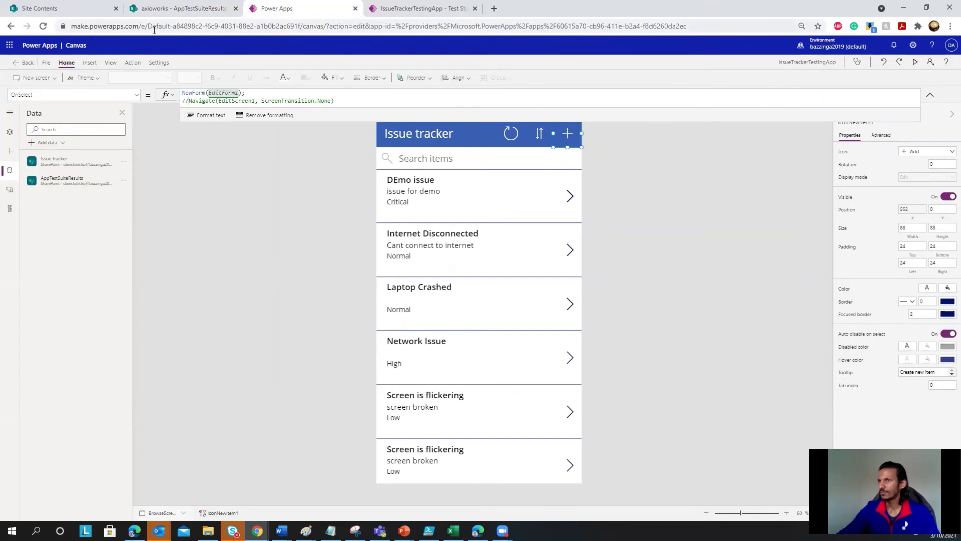
# - Save and publish the new version of IssueTrackerTestingApp, and return to the app canvas
pyautogui.click(47, 64)
pyautogui.click(93, 170)
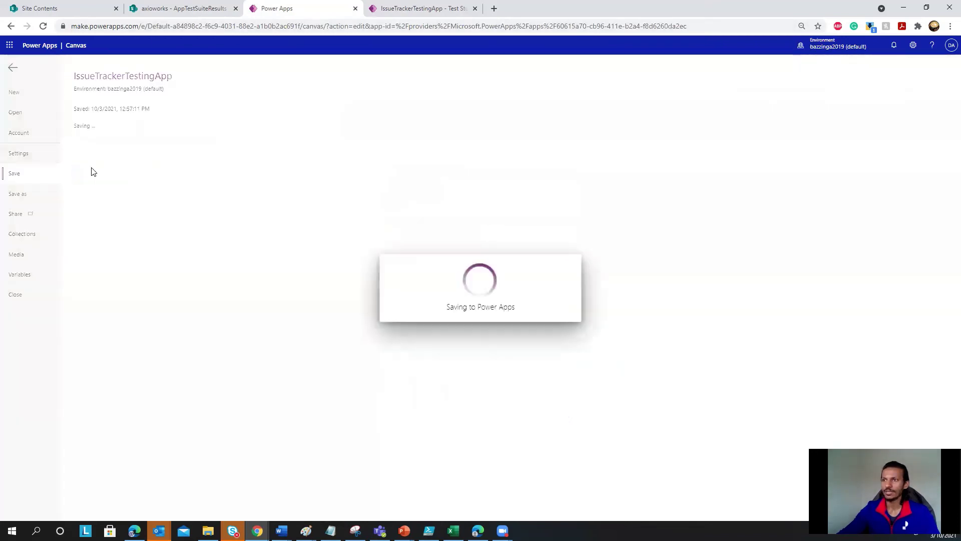
pyautogui.click(103, 149)
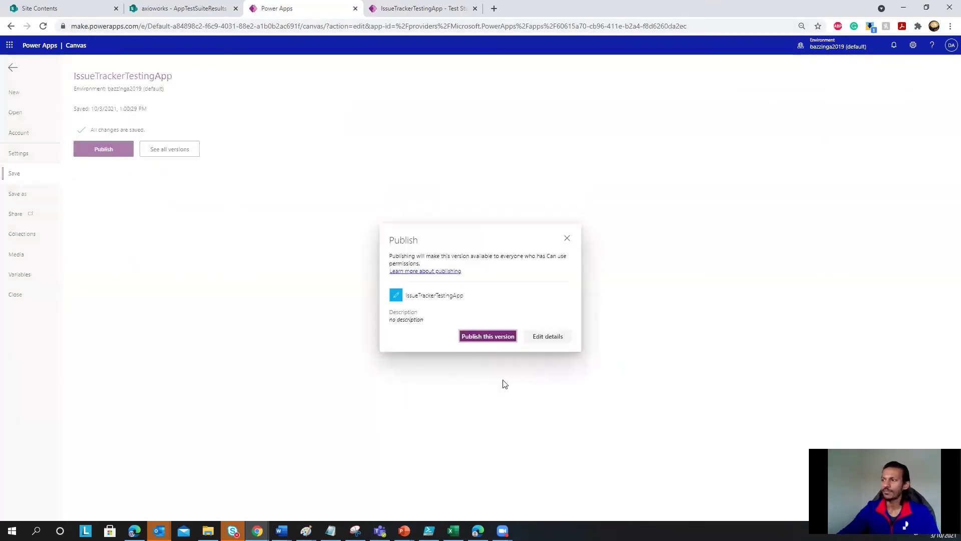
pyautogui.click(476, 334)
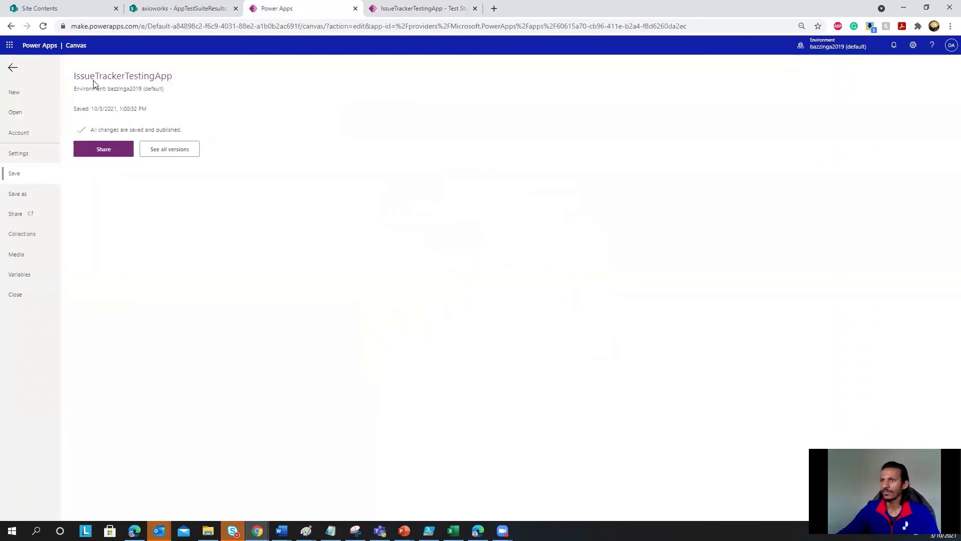
pyautogui.click(13, 69)
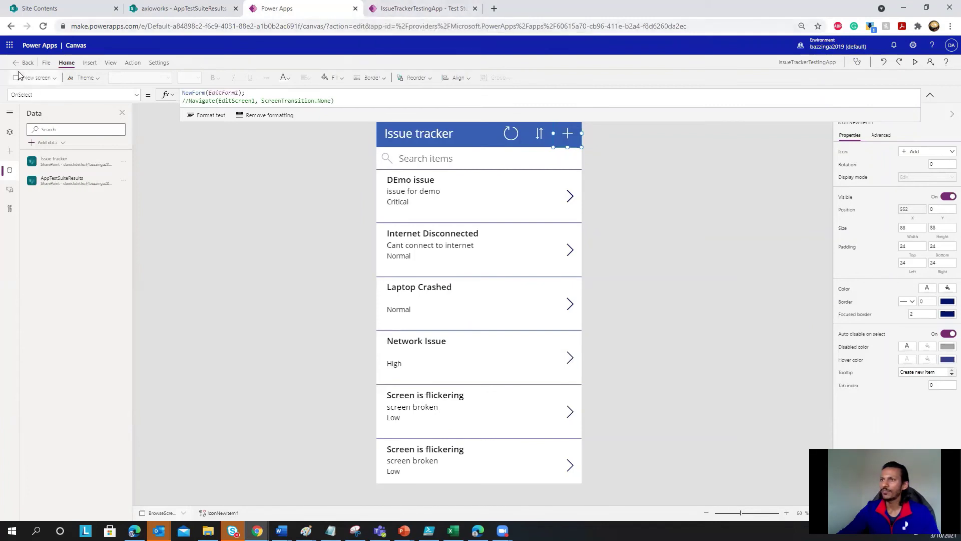
# - Reload Test Studio, play IssueTracker_Default_Suite against the changed app, finish the run, and review the play status of its steps
pyautogui.click(391, 6)
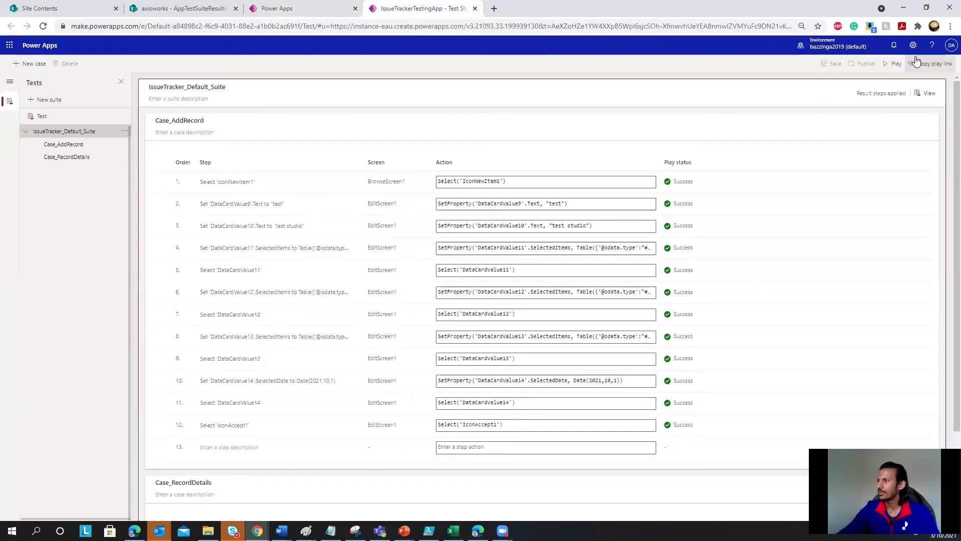
pyautogui.click(42, 27)
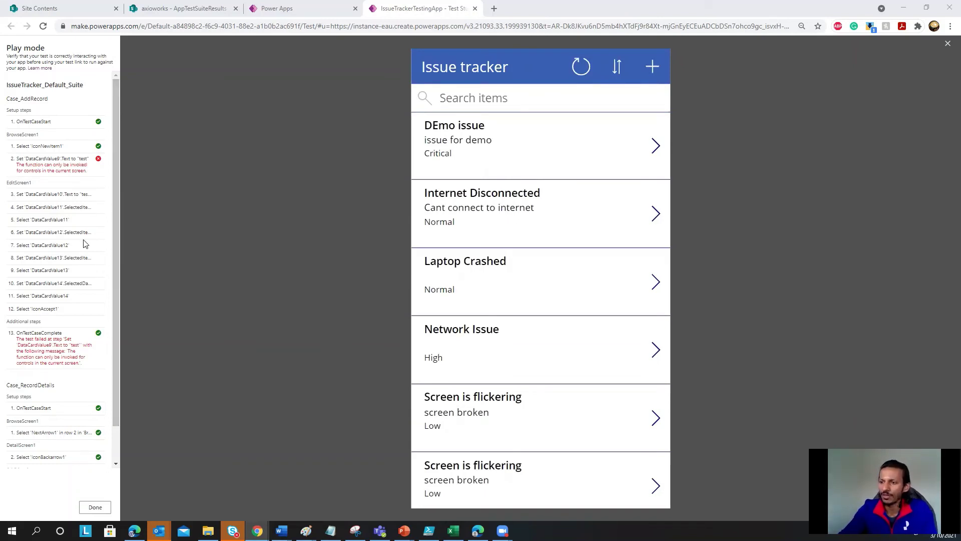
pyautogui.scroll(-1, 110, 380)
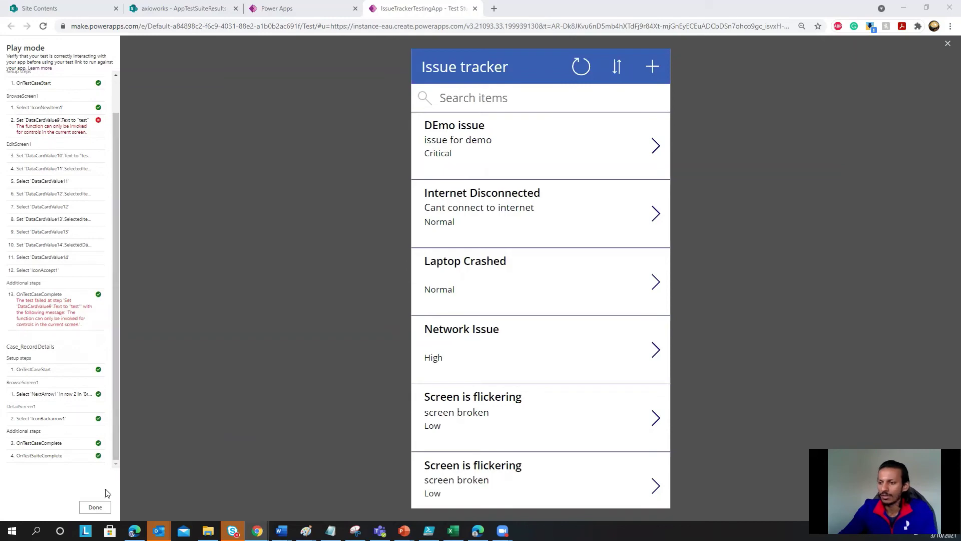
pyautogui.click(95, 507)
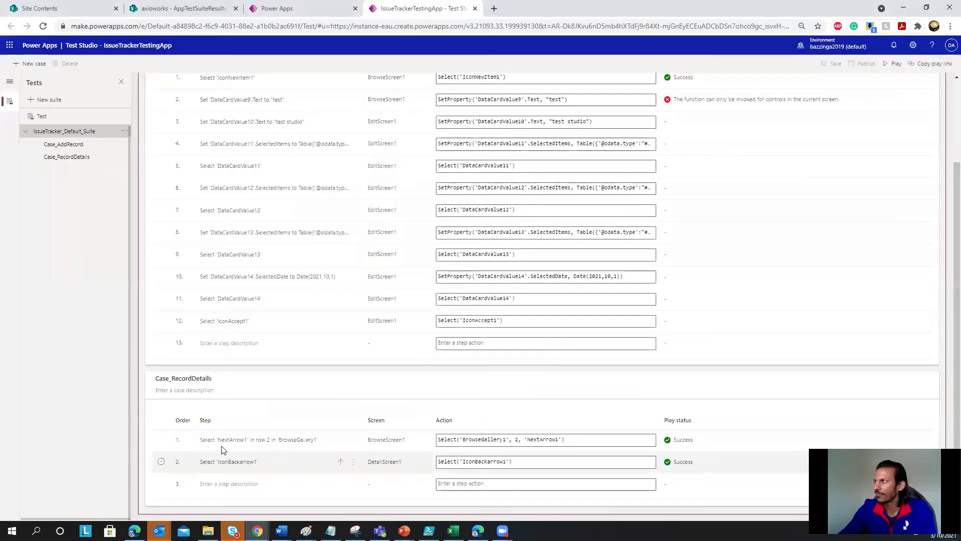
pyautogui.scroll(2, 946, 235)
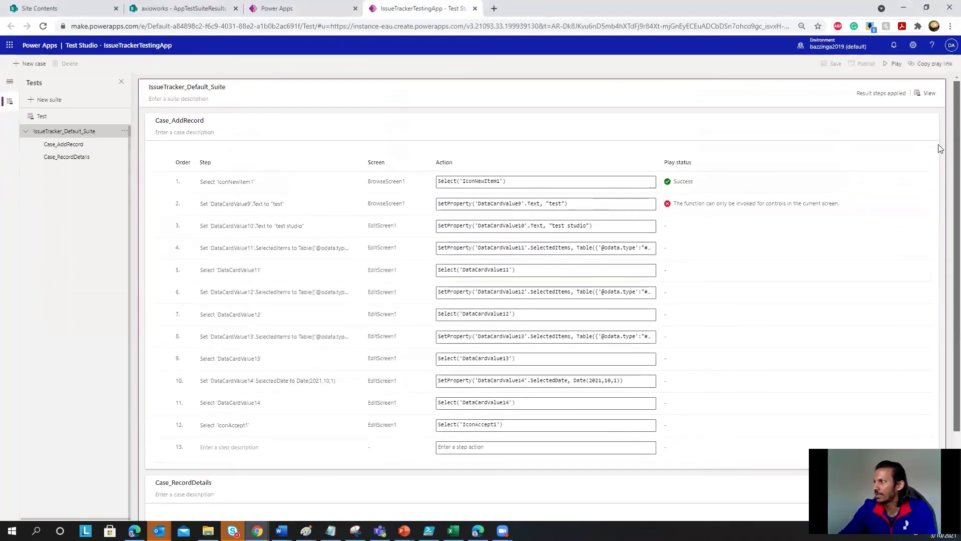
pyautogui.scroll(-2, 946, 275)
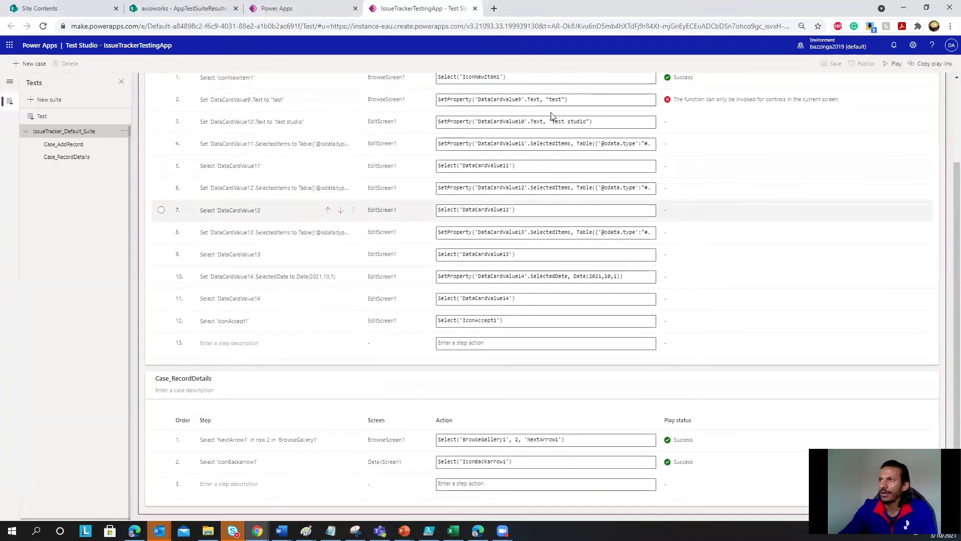
# - Reload the SharePoint AppTestSuiteResults list and select the newest Issue Tracker App record to check its logged counts
pyautogui.click(192, 10)
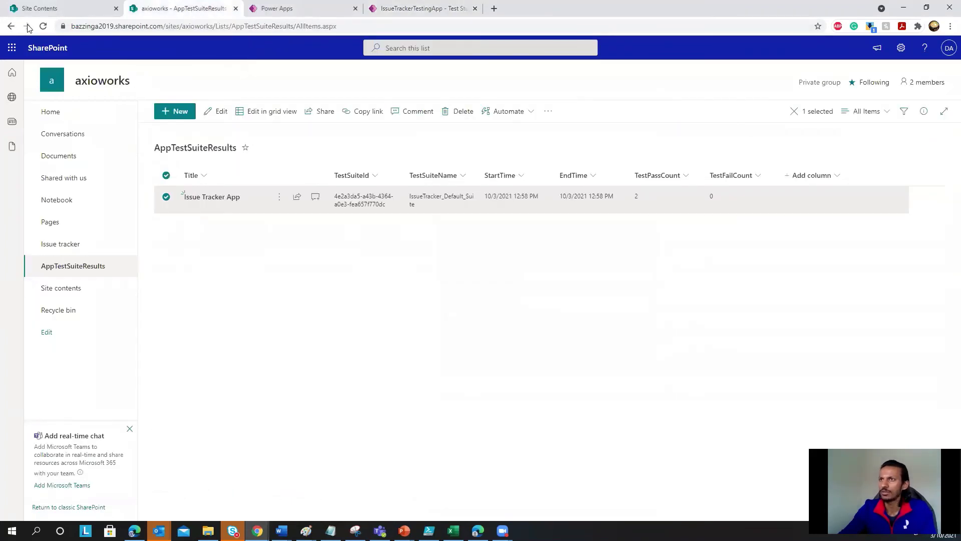
pyautogui.click(43, 26)
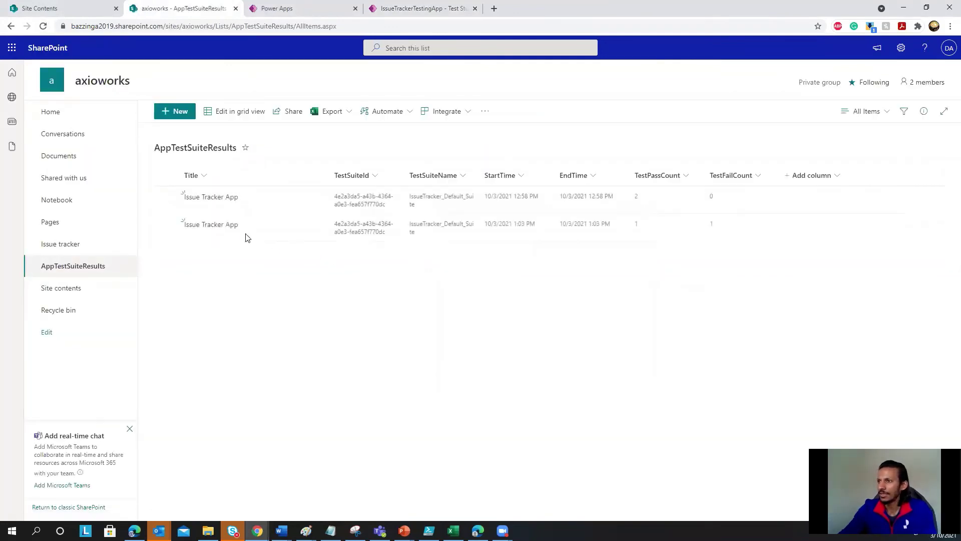
pyautogui.click(167, 225)
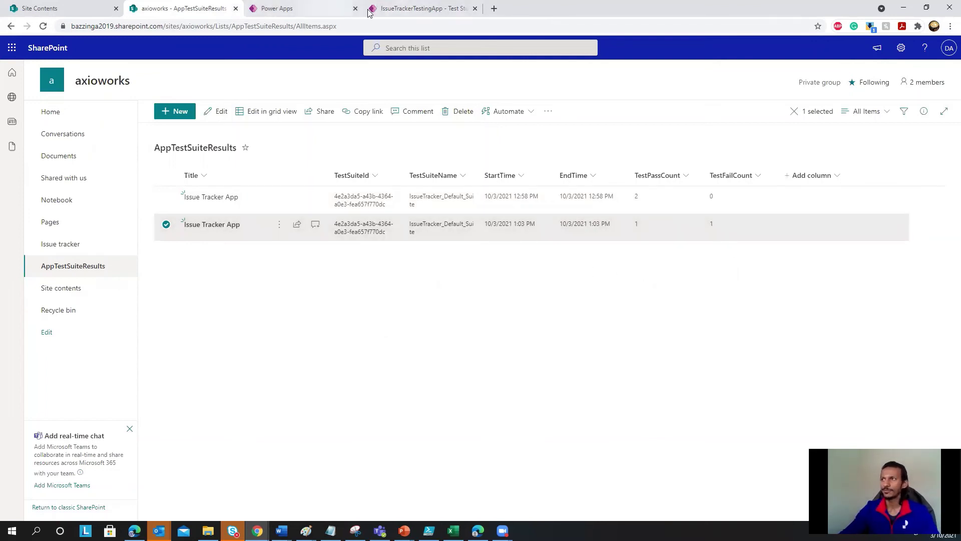
# - Return to Test Studio, compare the play status of Case_AddRecord and Case_RecordDetails, and close Test Studio
pyautogui.click(391, 8)
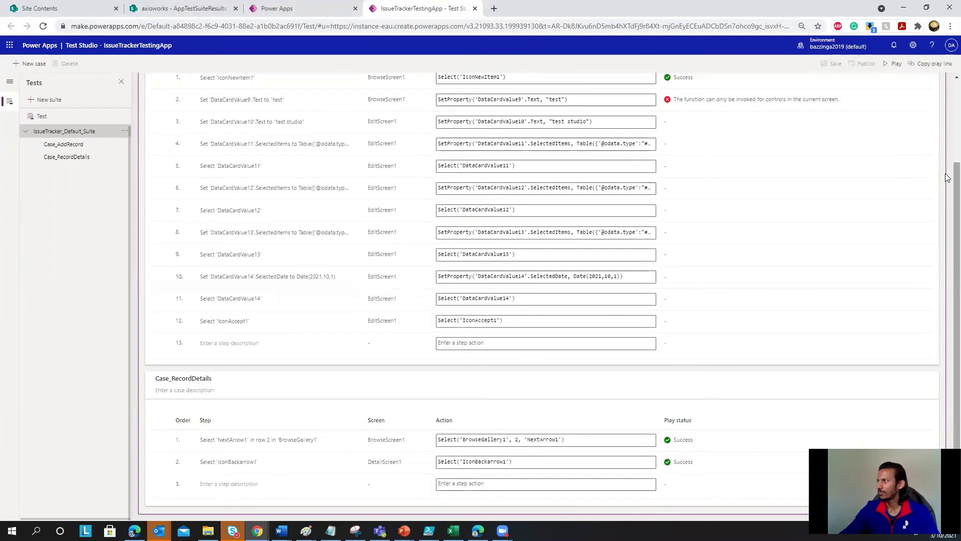
pyautogui.scroll(3, 946, 175)
pyautogui.scroll(-2, 948, 88)
pyautogui.scroll(2, 948, 87)
pyautogui.scroll(-1, 948, 165)
pyautogui.scroll(-1, 946, 165)
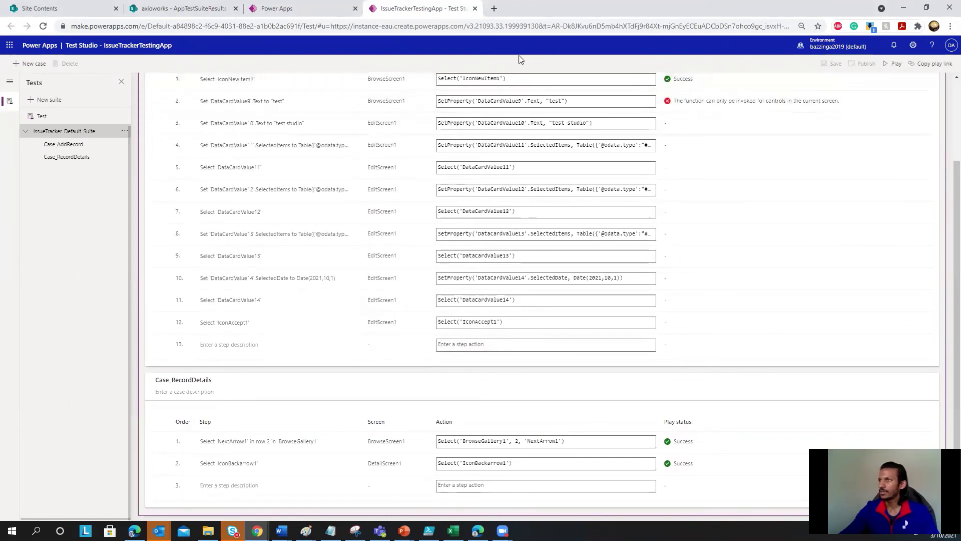
pyautogui.click(475, 9)
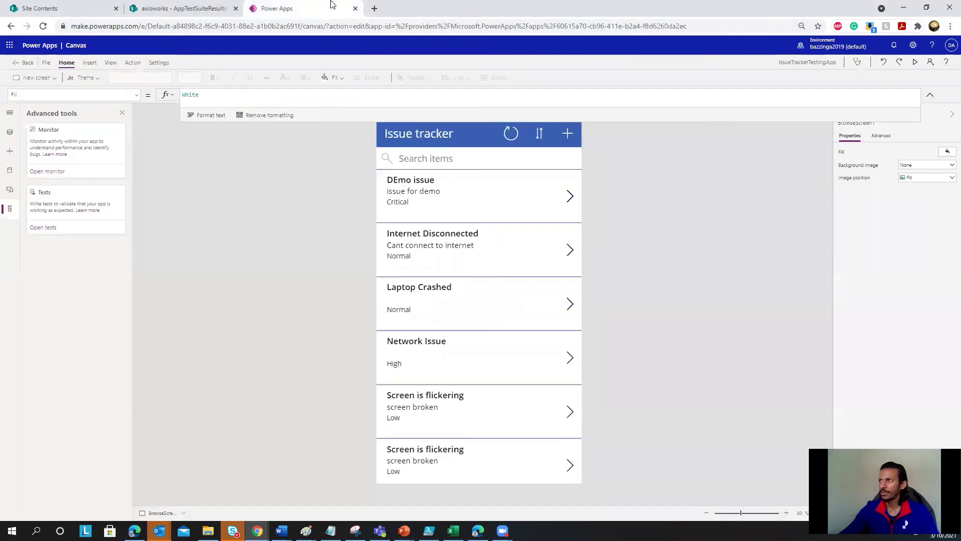
# - Uncomment the Navigate call to EditScreen1 in the new-item icon's OnSelect formula, keeping it on its own line
pyautogui.click(569, 135)
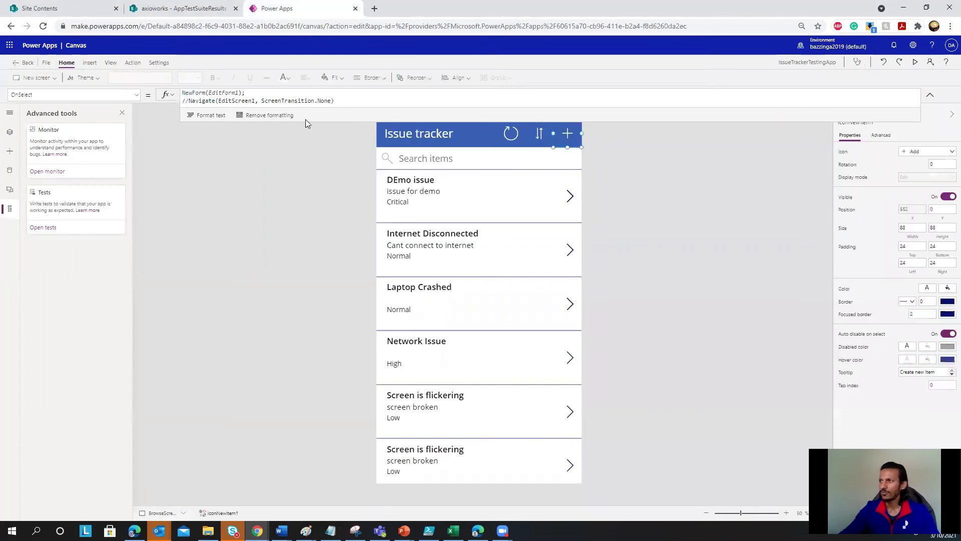
pyautogui.click(190, 105)
pyautogui.press('BackSpace')
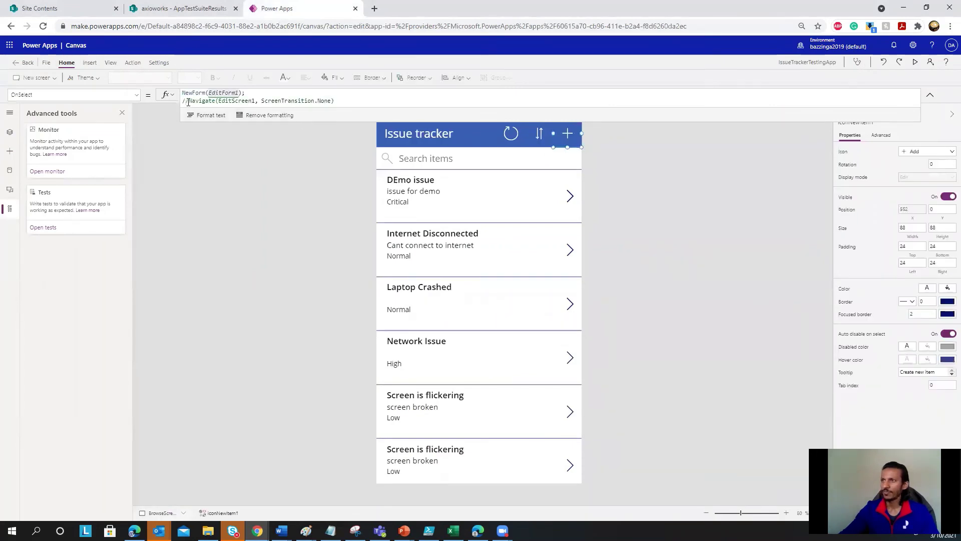
pyautogui.press('BackSpace')
pyautogui.press('BackSpace')
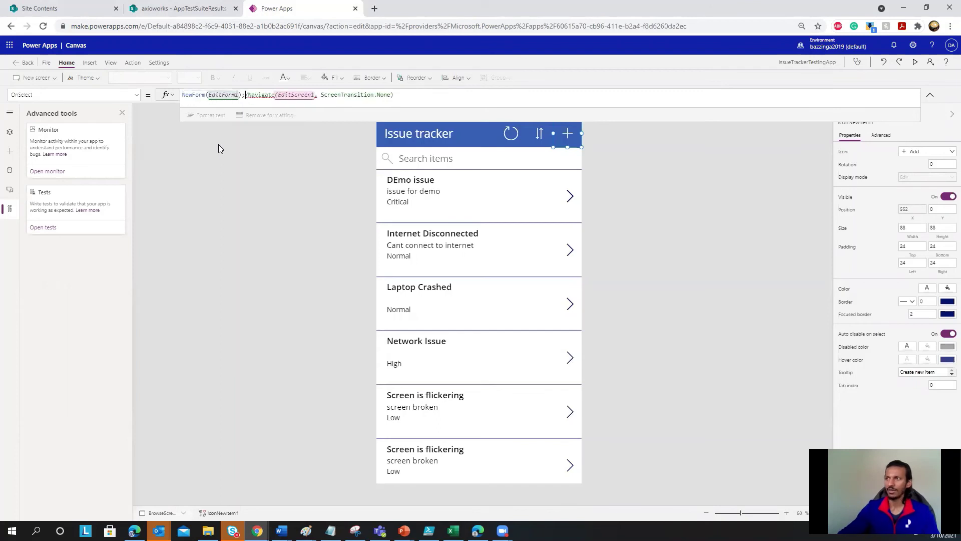
pyautogui.press('Return')
pyautogui.press('Delete')
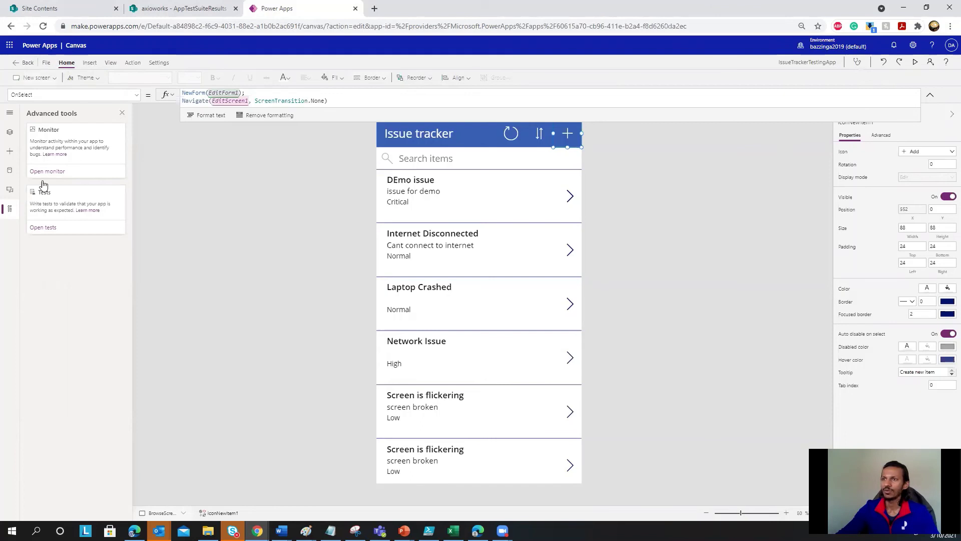
# - Reopen the app's tests without changing the app settings, and add an Assert step at the end of Case_AddRecord
pyautogui.click(43, 228)
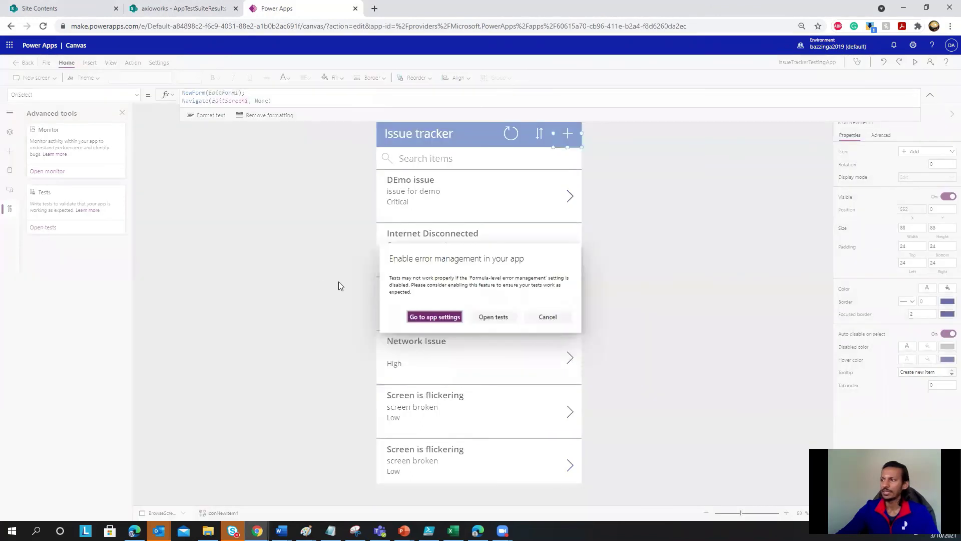
pyautogui.click(480, 316)
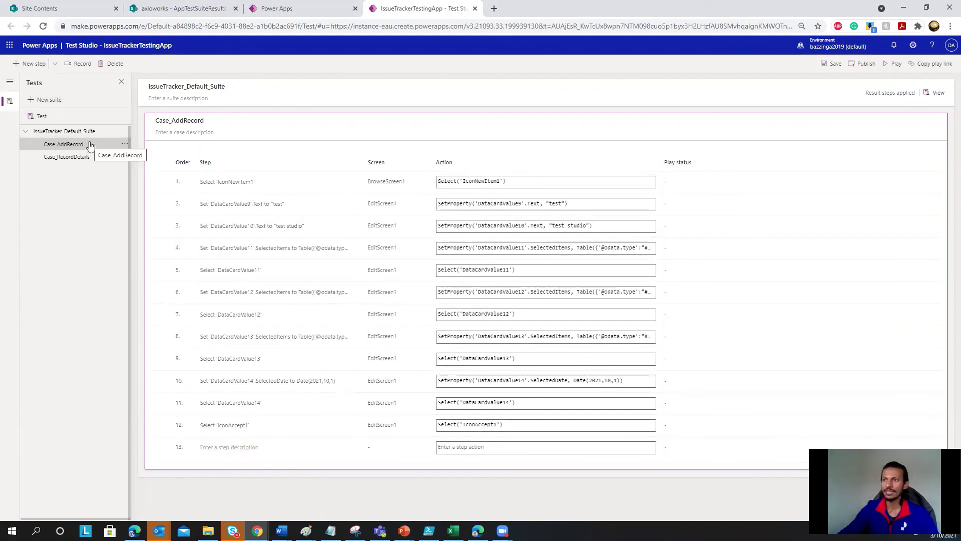
pyautogui.click(382, 444)
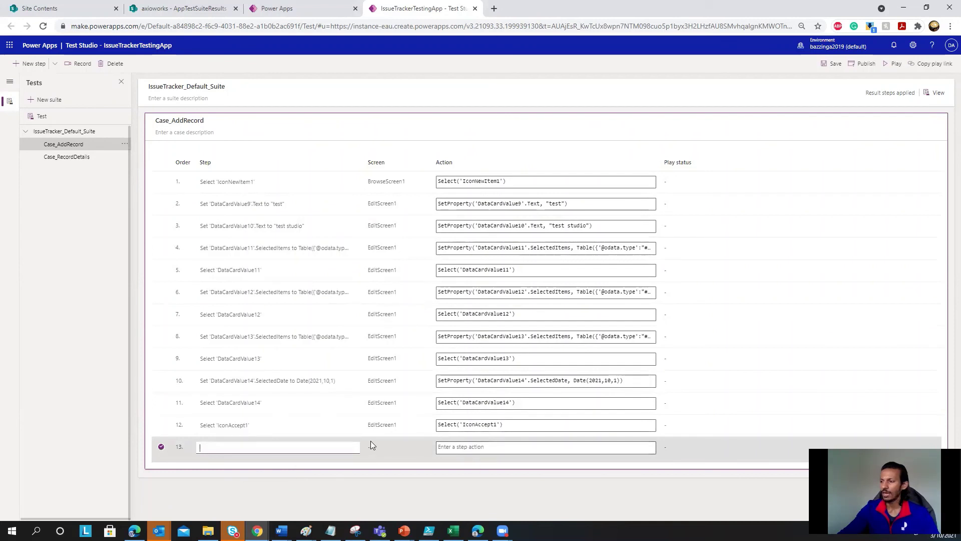
pyautogui.click(55, 65)
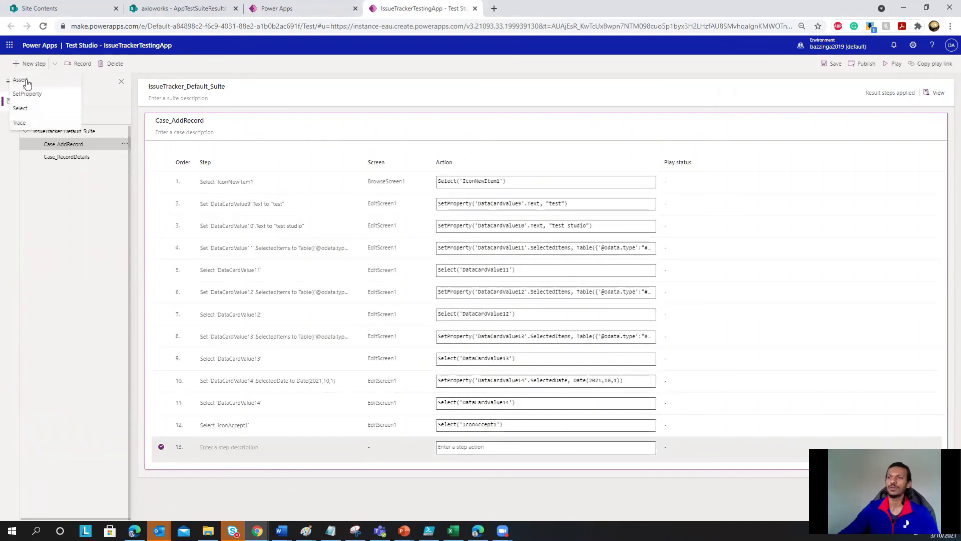
pyautogui.click(20, 80)
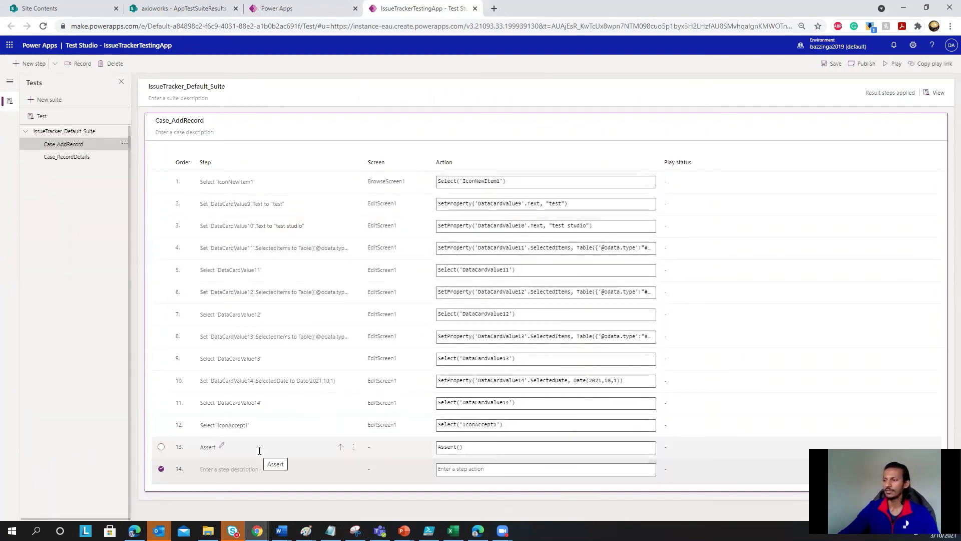
# - Copy 'DataCardValue14'.SelectedDate from step 10's action and paste it inside the parentheses of the Assert action in step 13
pyautogui.click(493, 447)
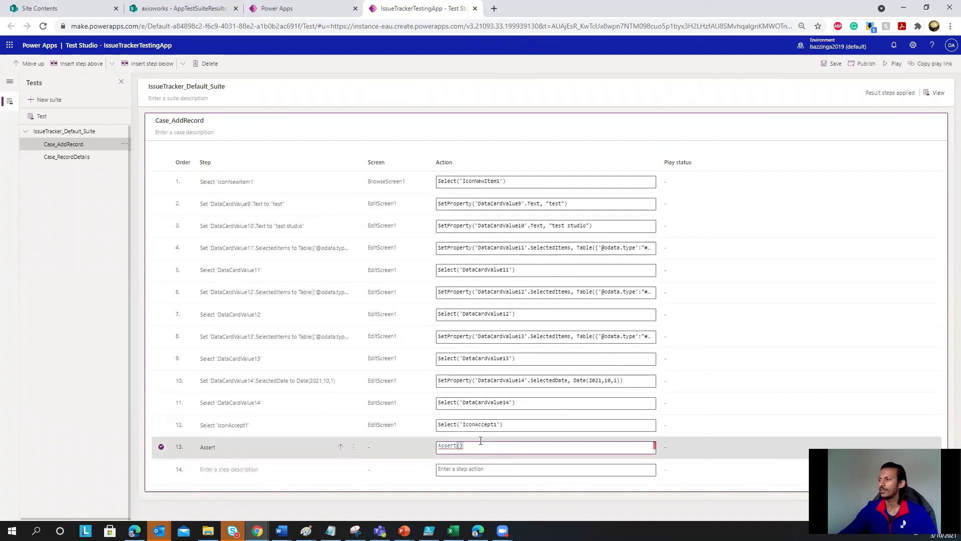
pyautogui.click(508, 380)
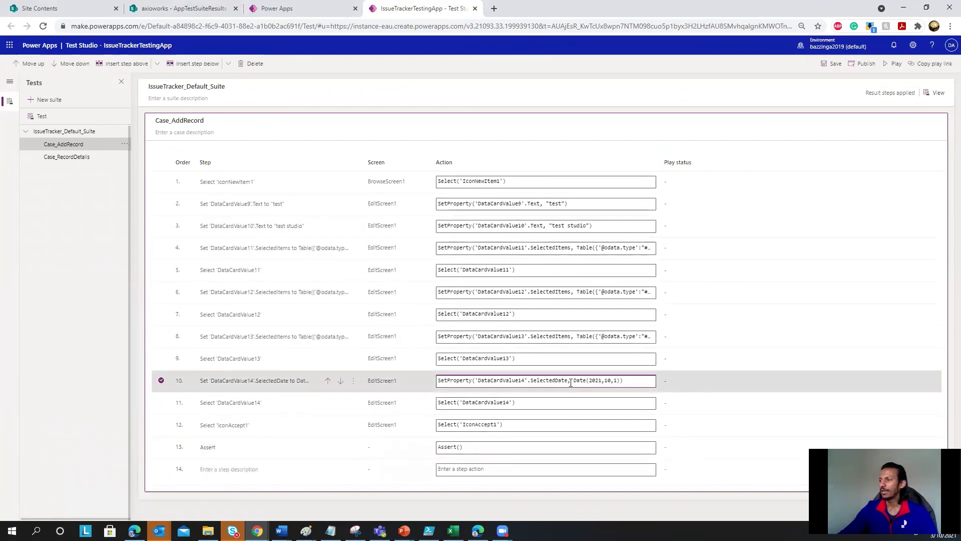
pyautogui.click(499, 378)
pyautogui.doubleClick(499, 379)
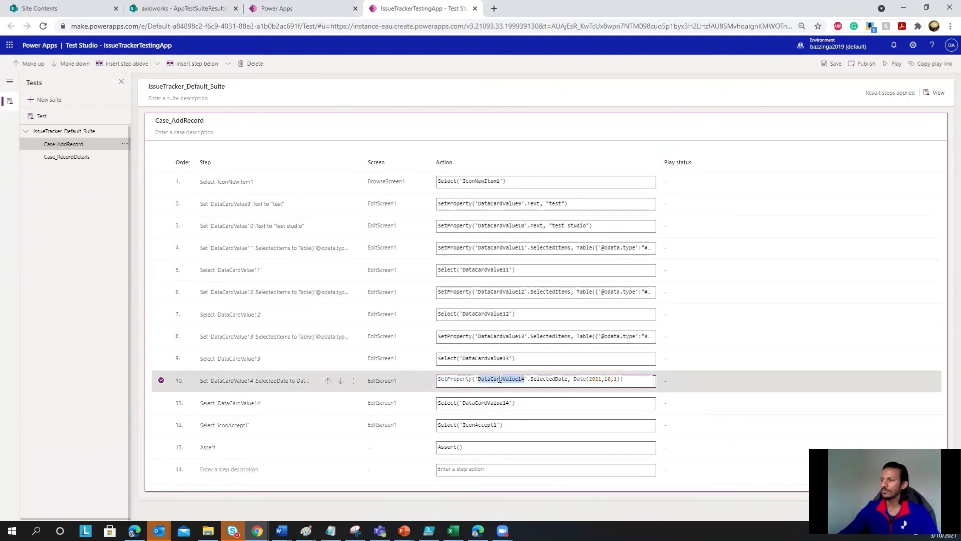
pyautogui.click(561, 379)
pyautogui.moveTo(566, 379); pyautogui.dragTo(477, 381)
pyautogui.hotkey('ctrl', 'c')
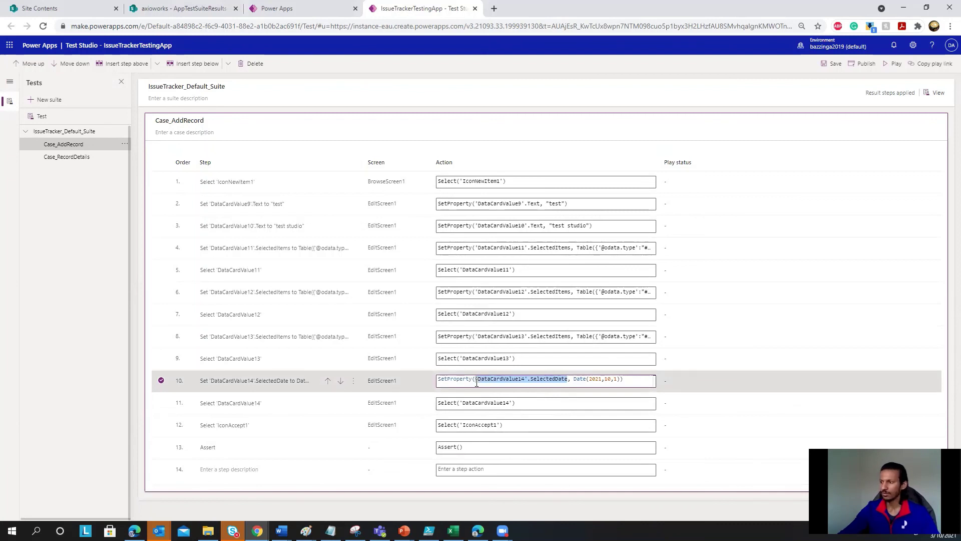
pyautogui.click(460, 447)
pyautogui.write(')')
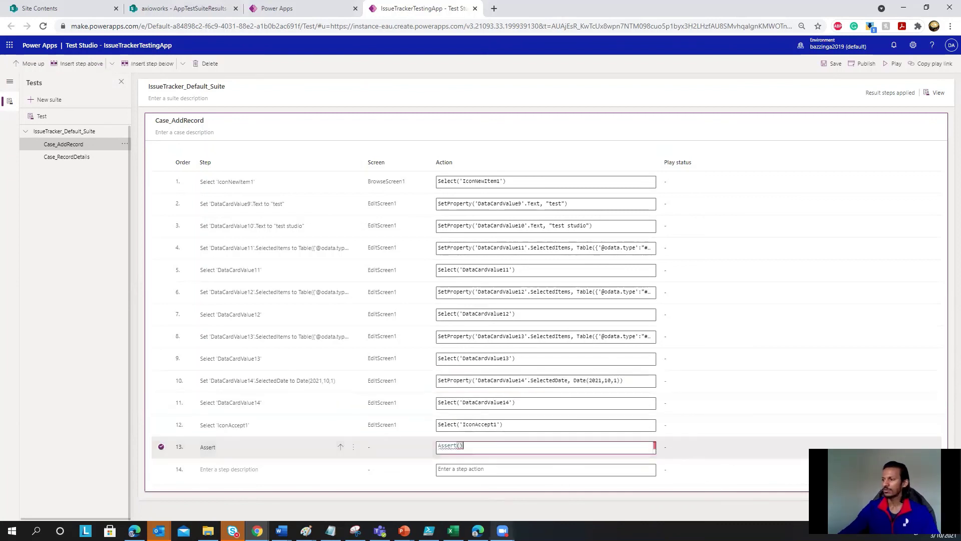
pyautogui.hotkey('ctrl', 'v')
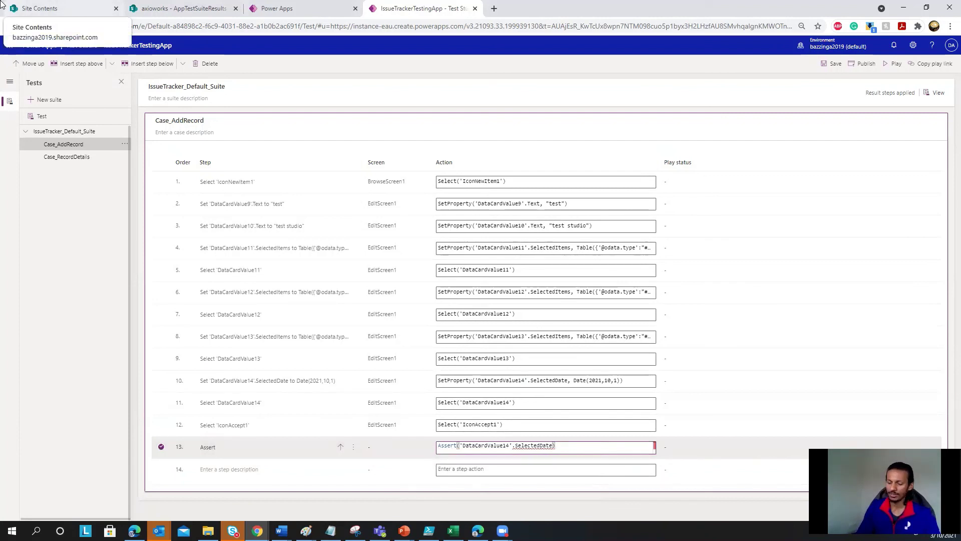
# - Complete the Assert expression so it checks that the selected date is > Today()
pyautogui.write('>')
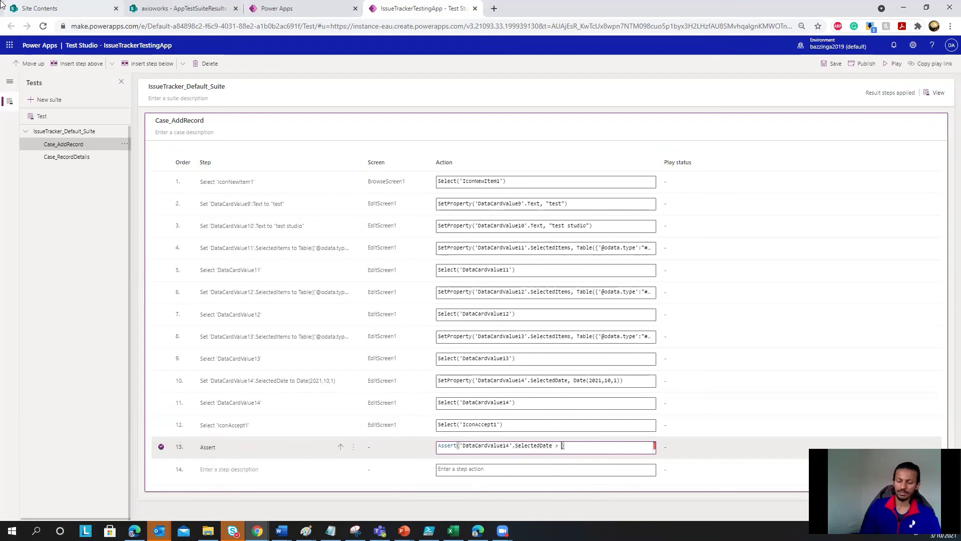
pyautogui.write(' today')
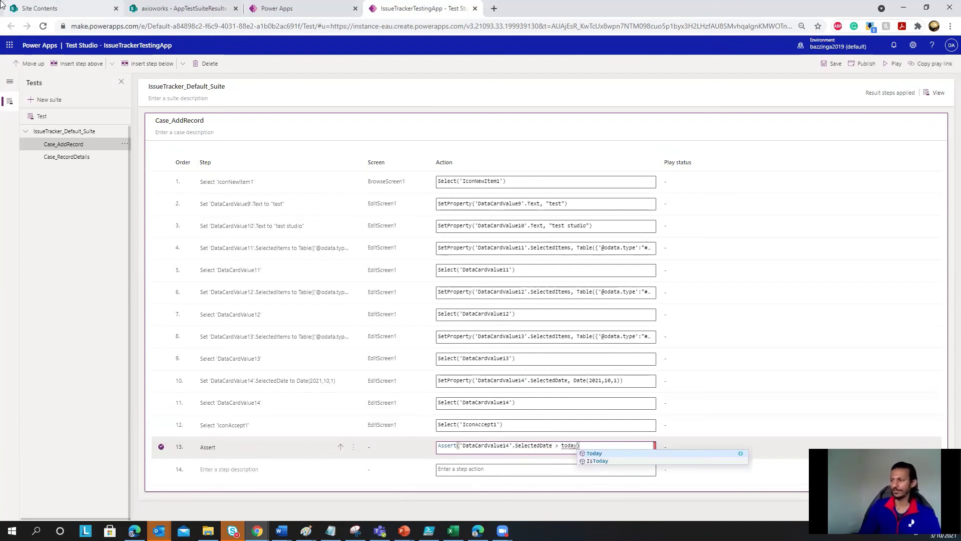
pyautogui.press('Tab')
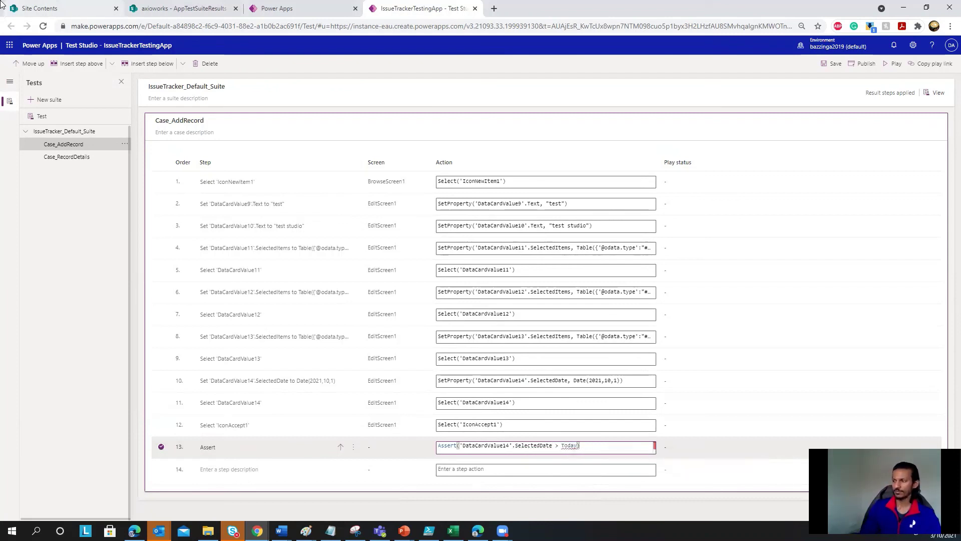
pyautogui.write('()')
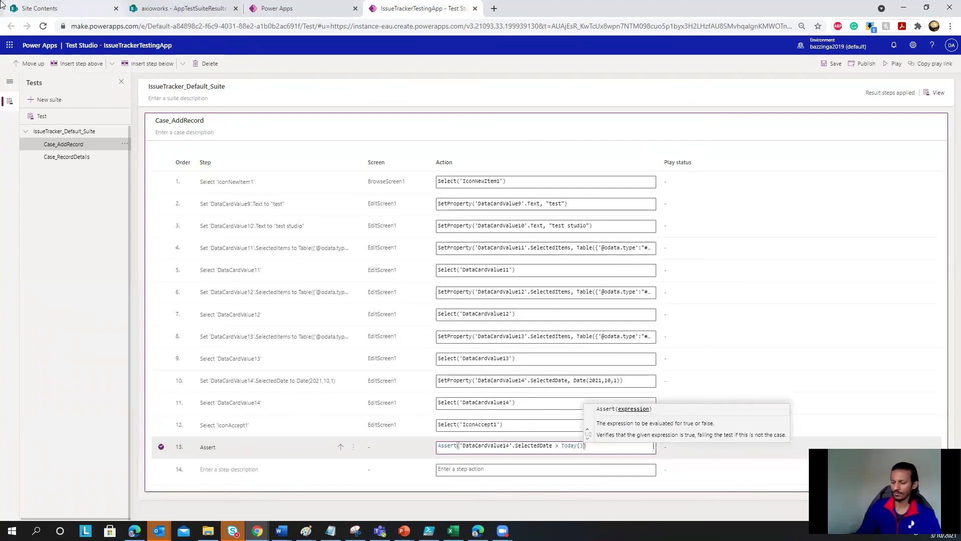
# - Add "Valid Date" as the second, description argument of the Assert function
pyautogui.write(',')
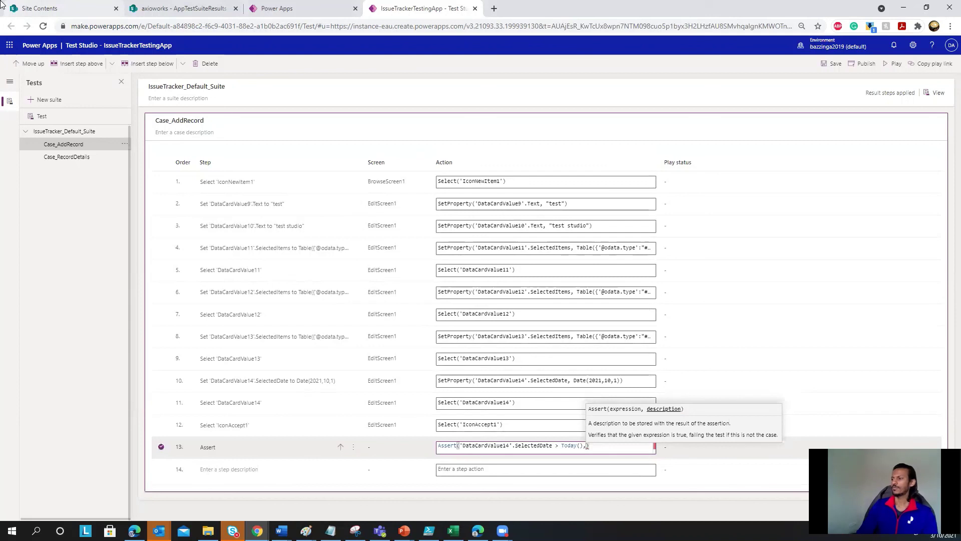
pyautogui.write('"')
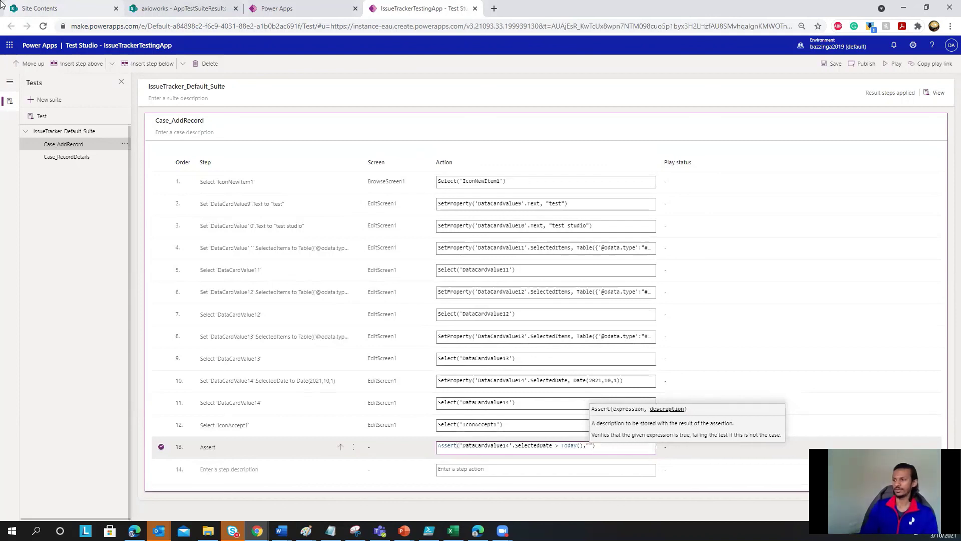
pyautogui.write('Valid Date')
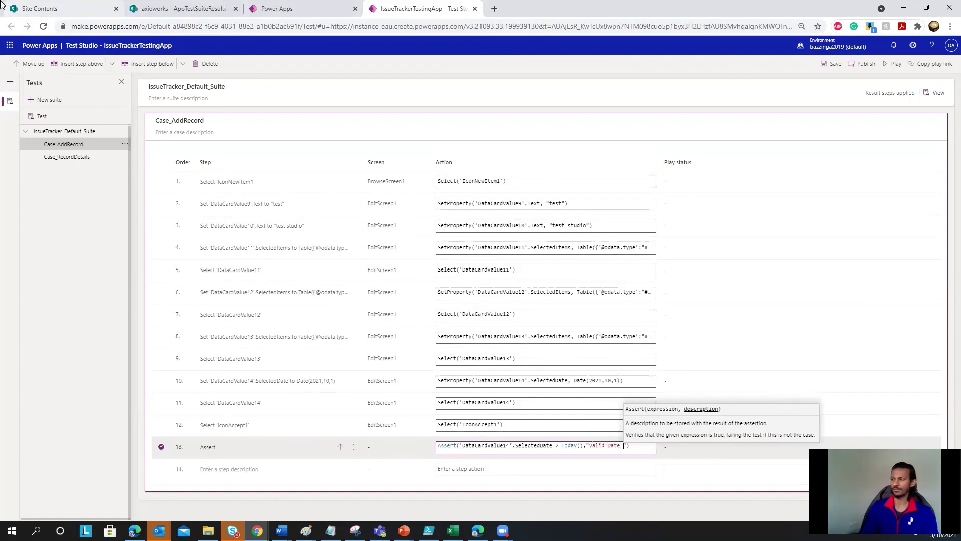
pyautogui.press('BackSpace')
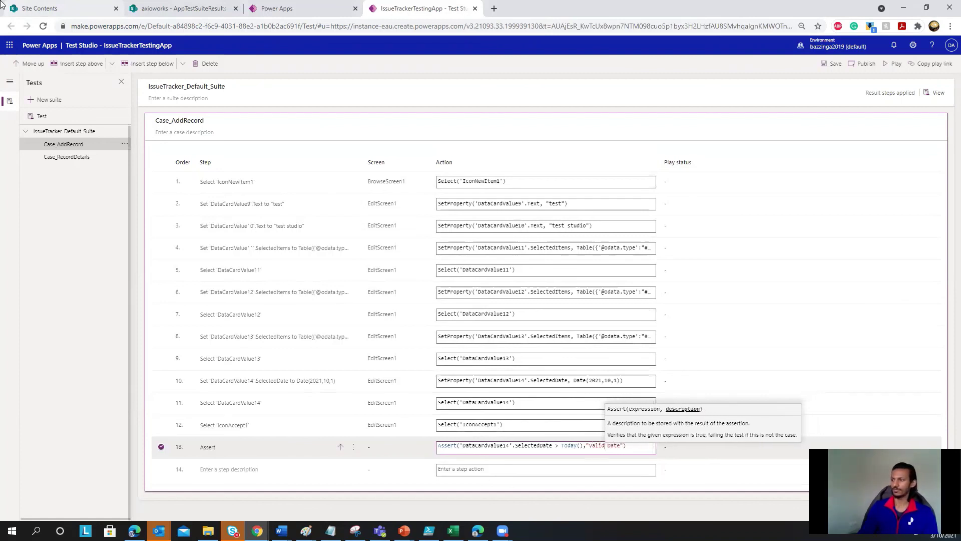
# - Insert the word Recorded into the Assert description so it reads "Valid Recorded Date", correcting its spelling and spacing
pyautogui.press('Left')
pyautogui.press('Left')
pyautogui.press('Left')
pyautogui.press('Left')
pyautogui.press('Left')
pyautogui.write('Recorded')
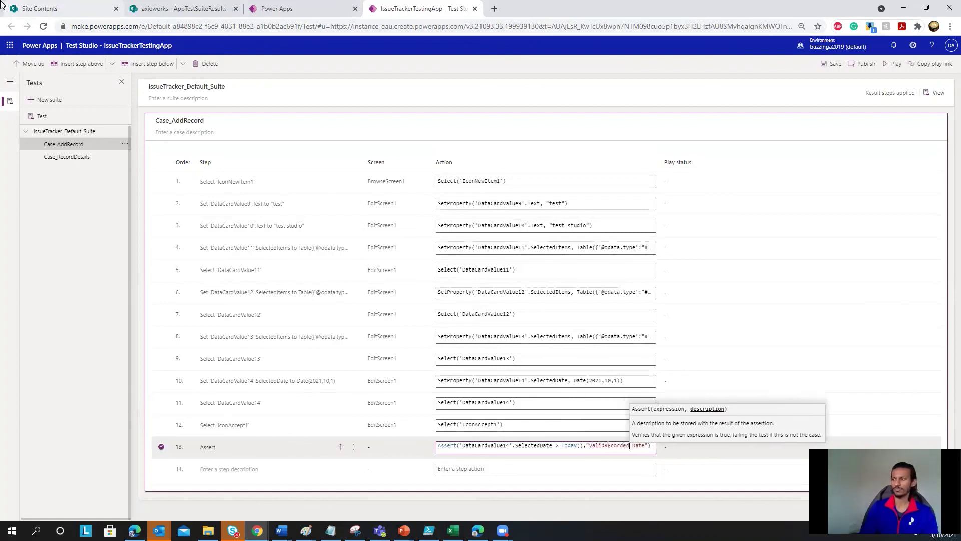
pyautogui.press('Left')
pyautogui.press('Right')
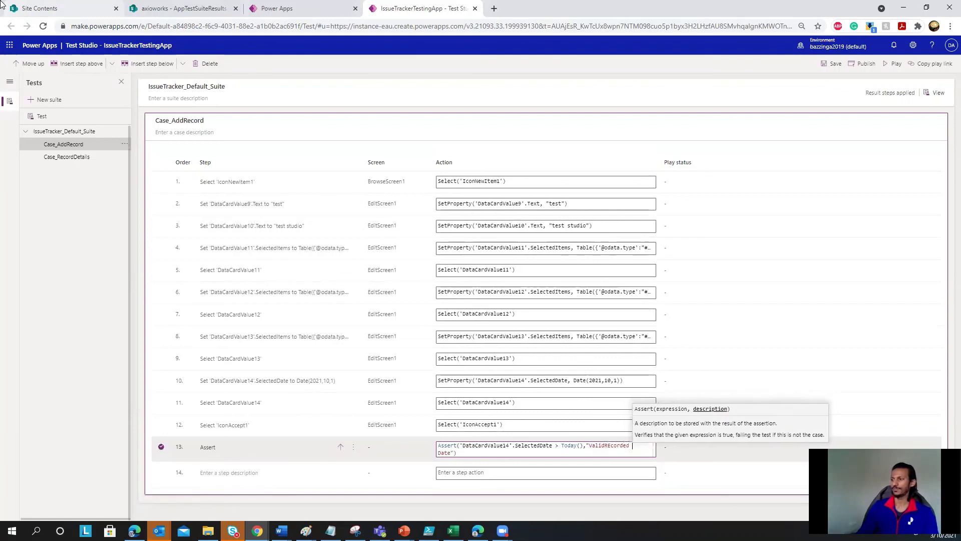
pyautogui.press('BackSpace')
pyautogui.press('Left')
pyautogui.press('Left')
pyautogui.press('Left')
pyautogui.press('Left')
pyautogui.press('Left')
pyautogui.press('Left')
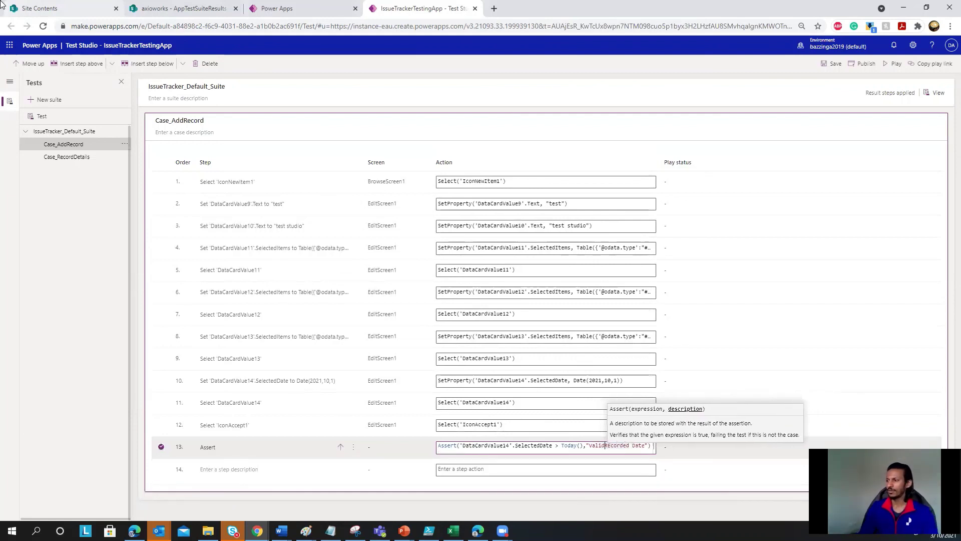
pyautogui.press('Right')
pyautogui.press('BackSpace')
pyautogui.write('e')
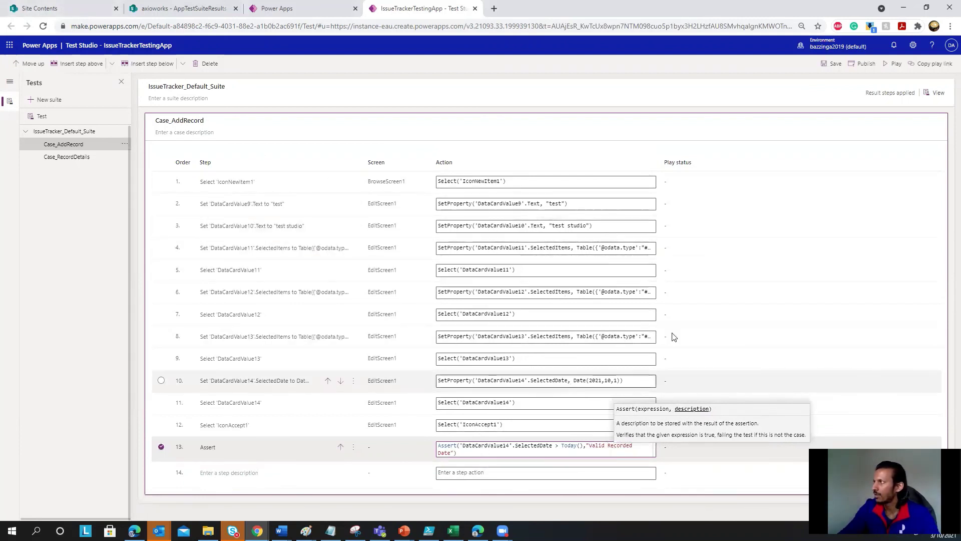
# - Play Case_AddRecord, publishing the changed app version for the run, and return to the test steps when it finishes
pyautogui.click(124, 144)
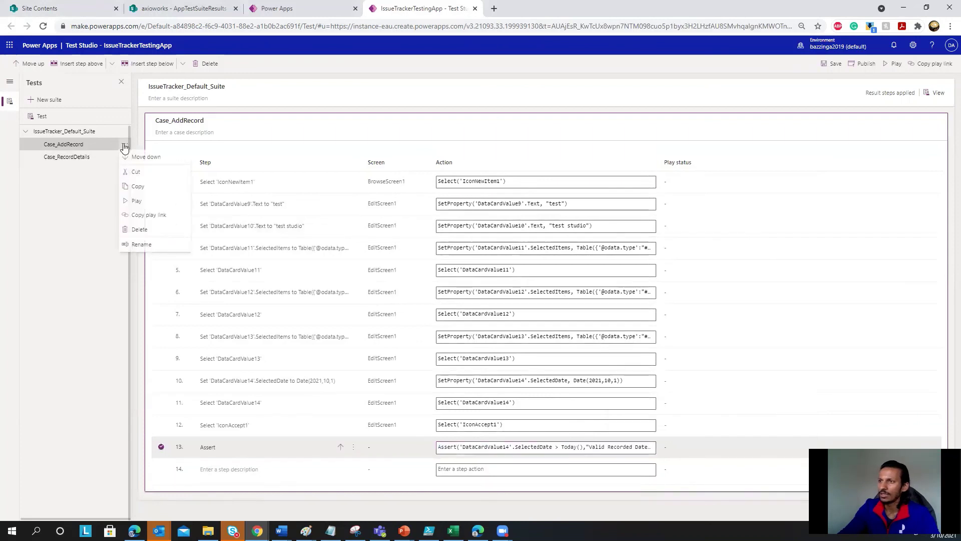
pyautogui.click(152, 206)
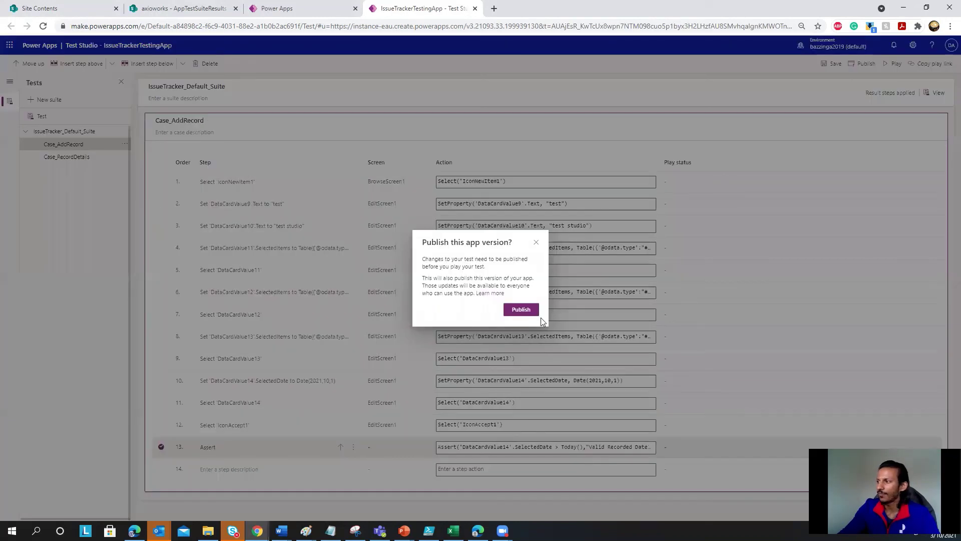
pyautogui.click(525, 314)
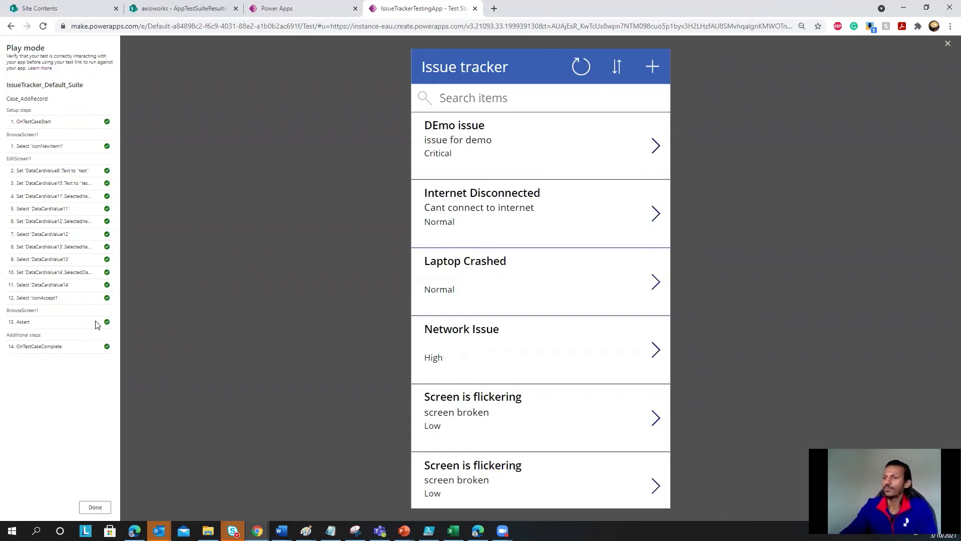
pyautogui.click(95, 508)
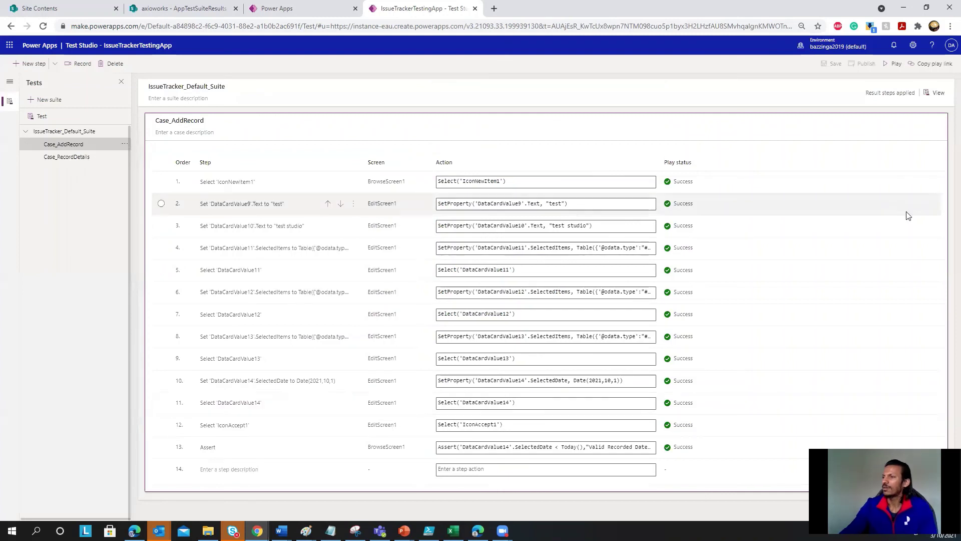